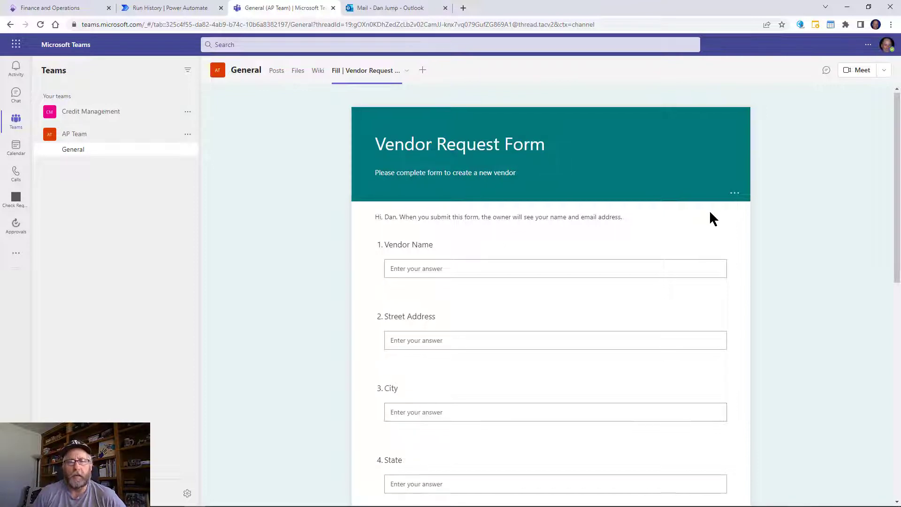
Scroll down the empty Vendor Request Form in the AP Team's General channel.
scroll(708, 212, down, 1)
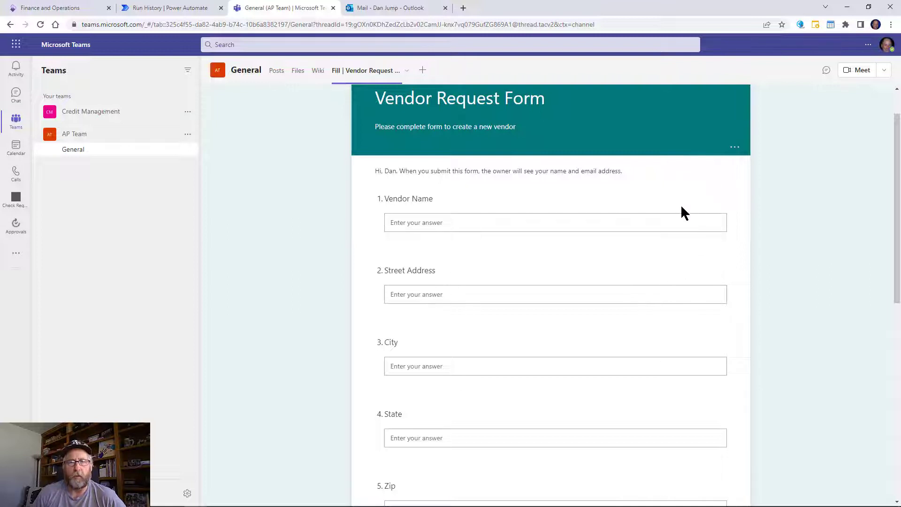
Review the Vendor Request Form questions down to Submit, then switch to Power Automate's My flows.
scroll(681, 207, down, 2)
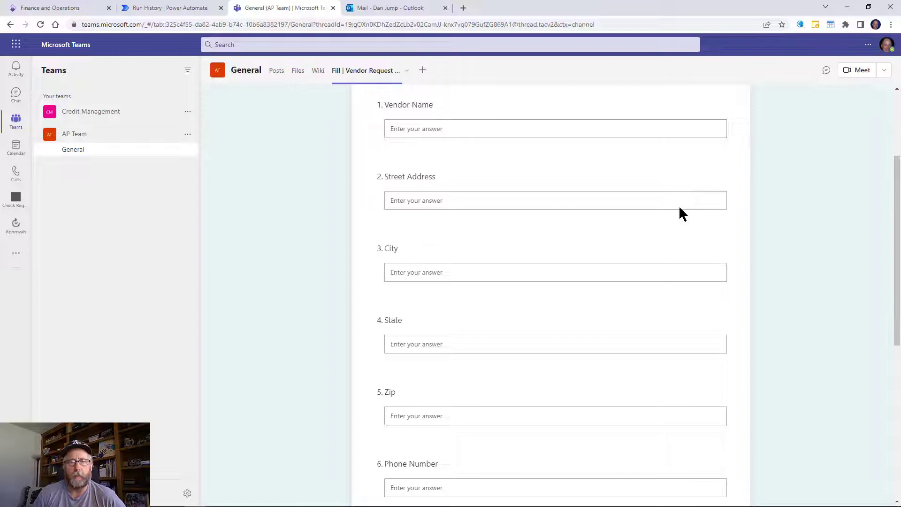
scroll(674, 210, down, 1)
scroll(673, 211, down, 4)
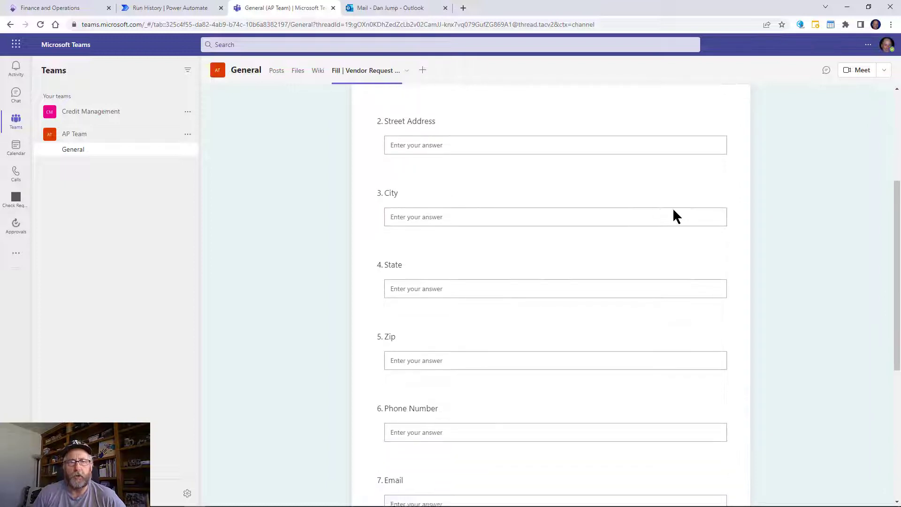
scroll(672, 212, down, 2)
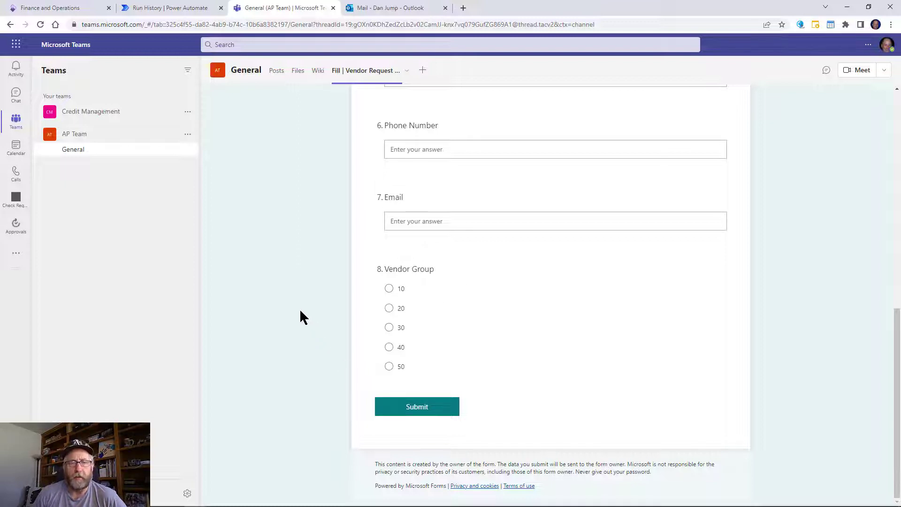
scroll(299, 308, up, 10)
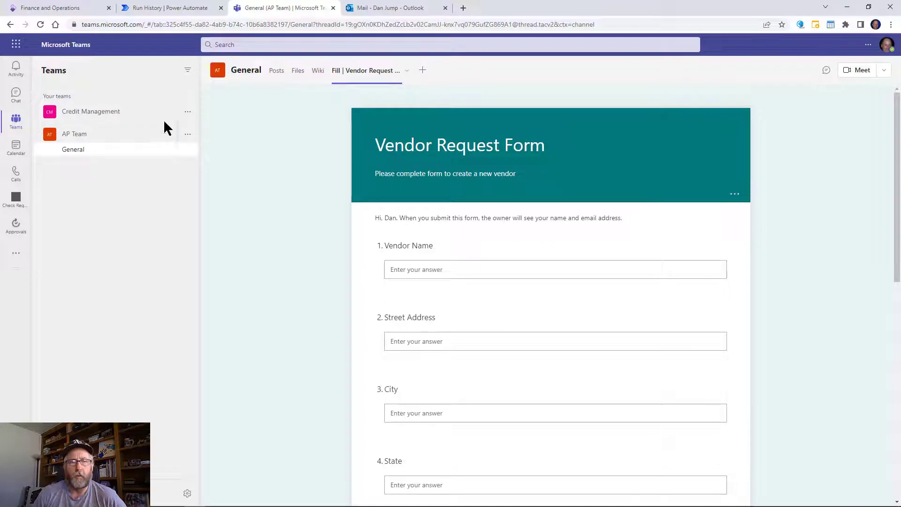
click(176, 8)
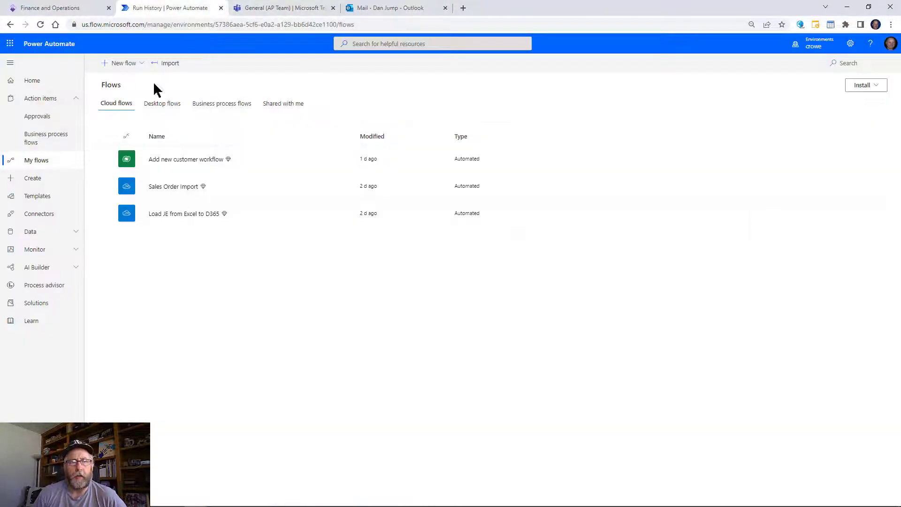
Create automated cloud flow 'New Vnedor Workflow' with the Forms 'When a new response is submitted' trigger.
click(139, 64)
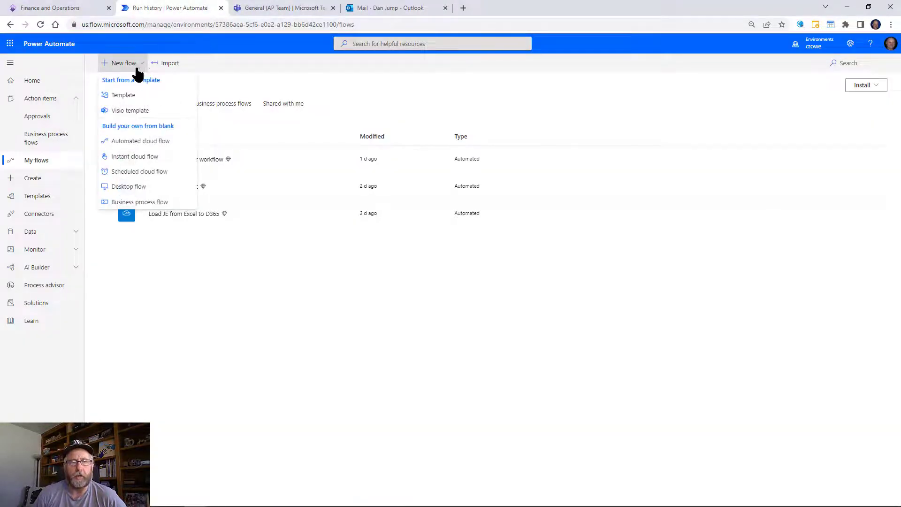
click(136, 140)
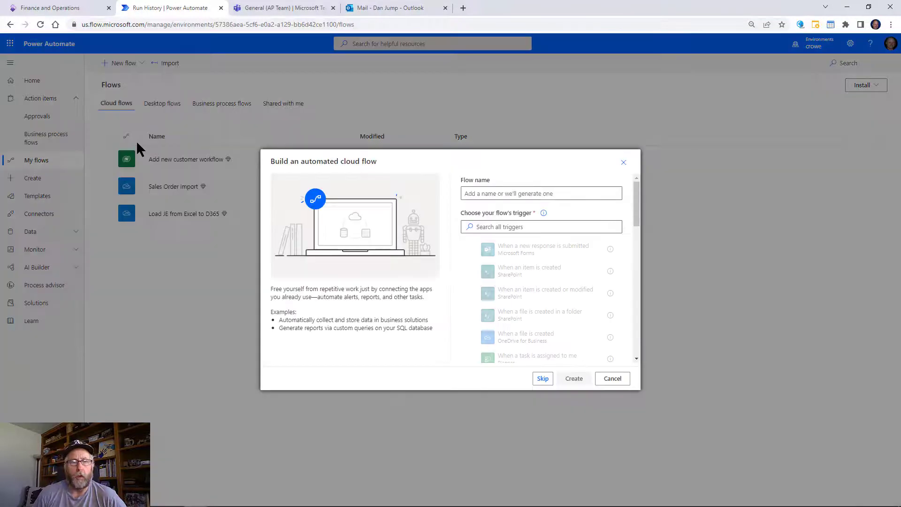
click(519, 195)
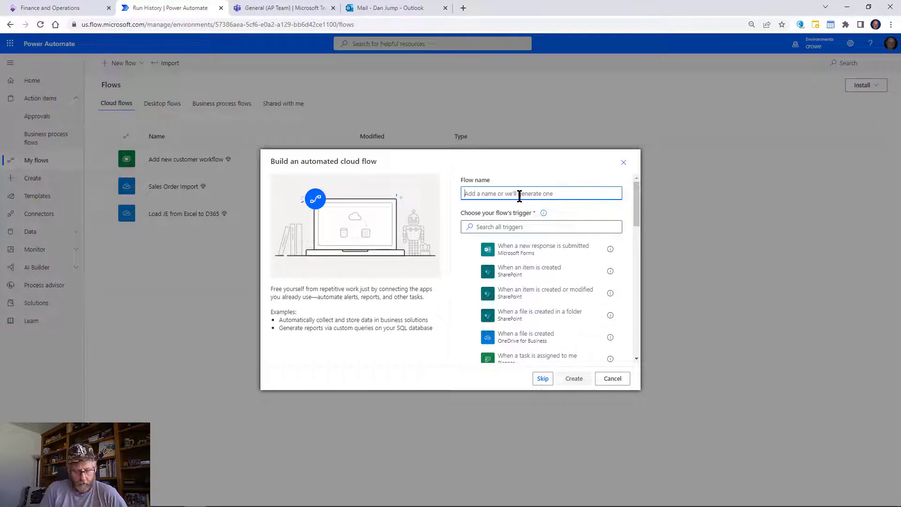
text(New Vne)
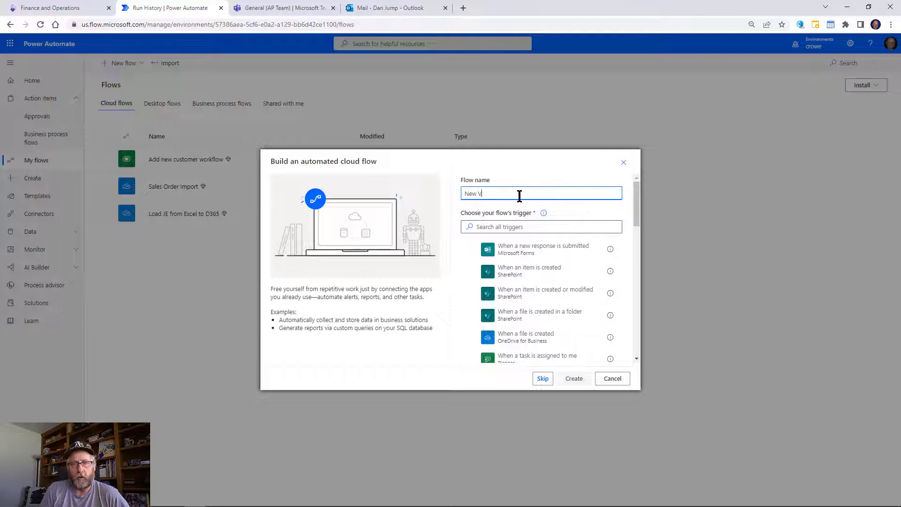
text(dor Workflow)
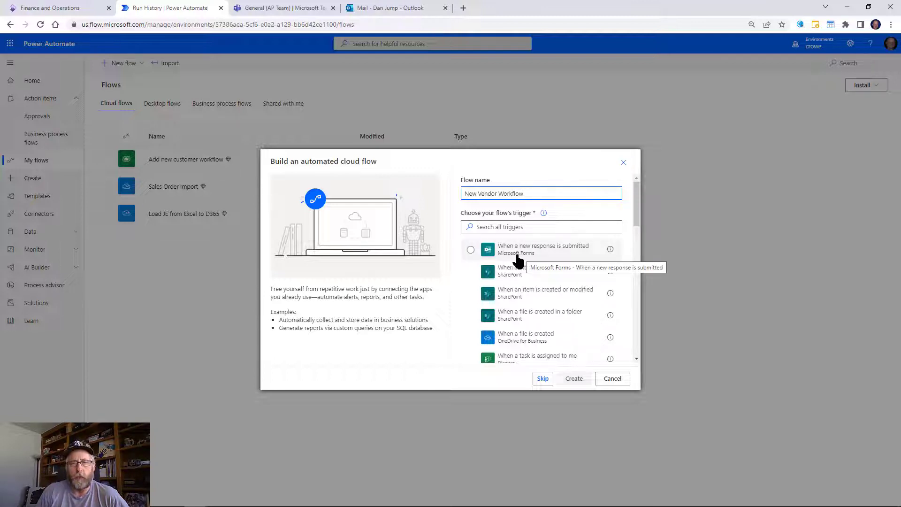
click(511, 227)
text(form)
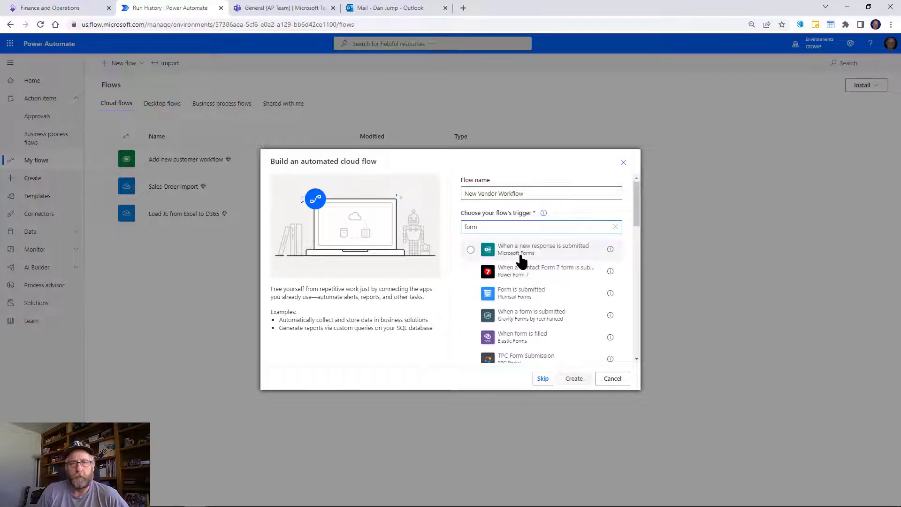
click(521, 258)
click(576, 380)
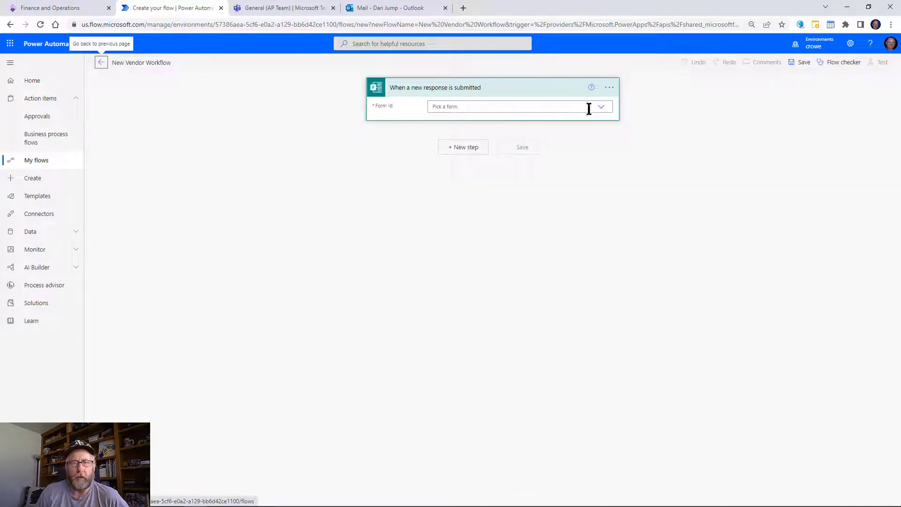
Point the trigger at the Vendor Request Form and add a Forms Get response details action.
click(600, 108)
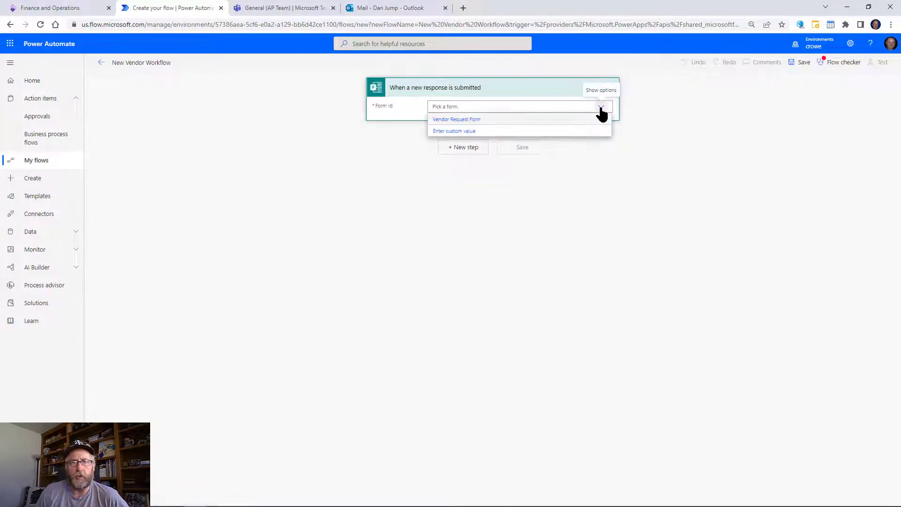
click(543, 121)
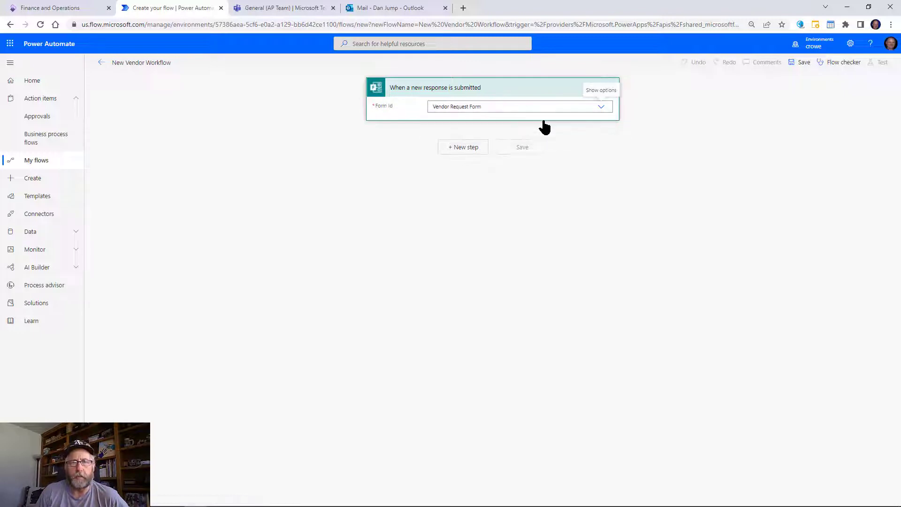
click(466, 149)
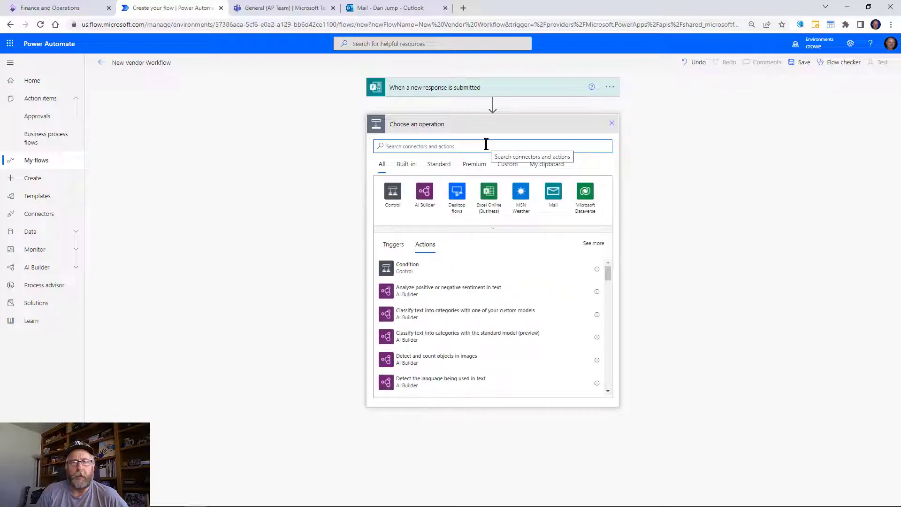
text(form)
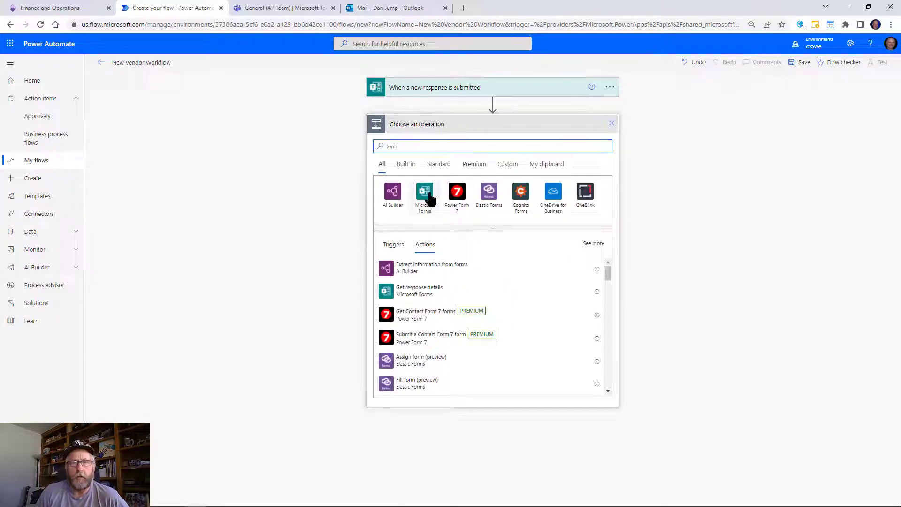
click(430, 197)
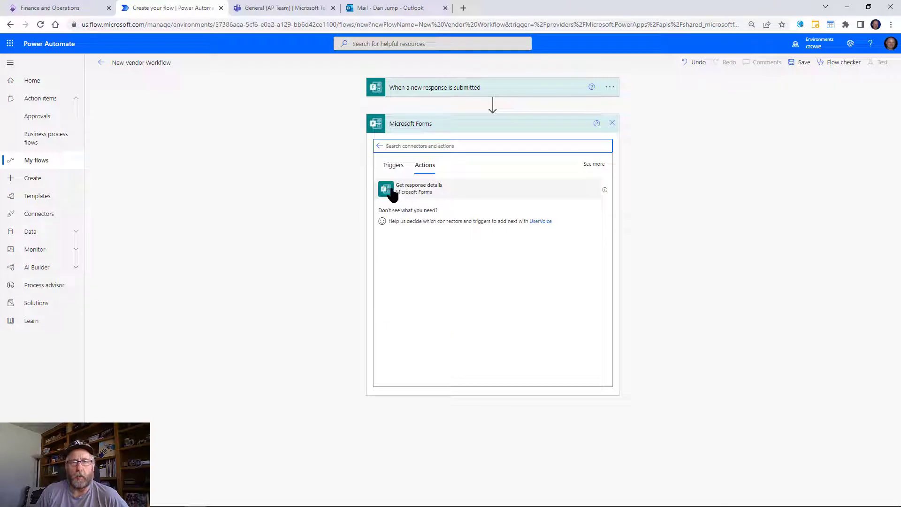
click(416, 193)
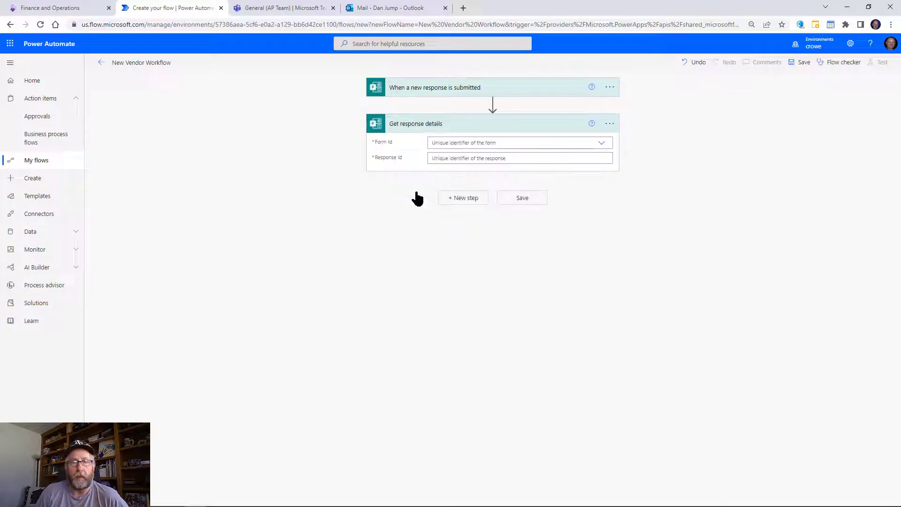
Set Get response details to Vendor Request Form with the trigger's Response Id.
click(600, 147)
click(442, 159)
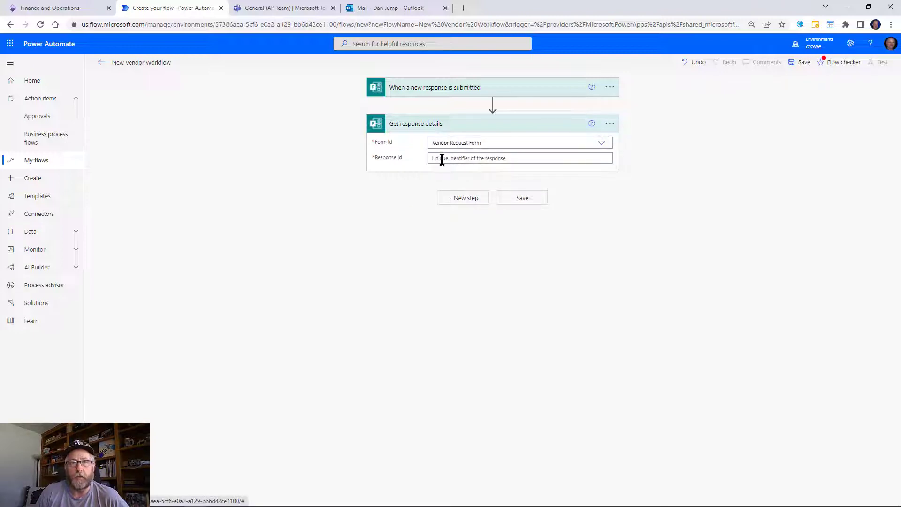
click(546, 159)
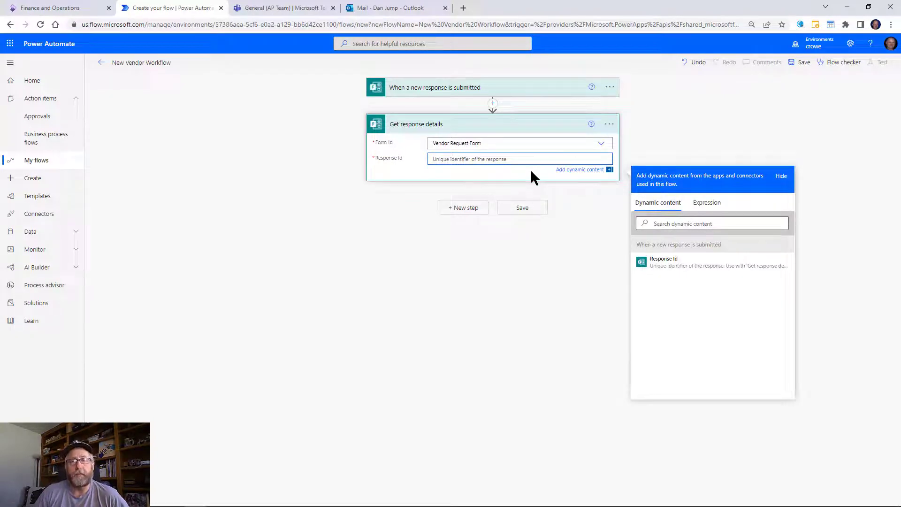
click(662, 264)
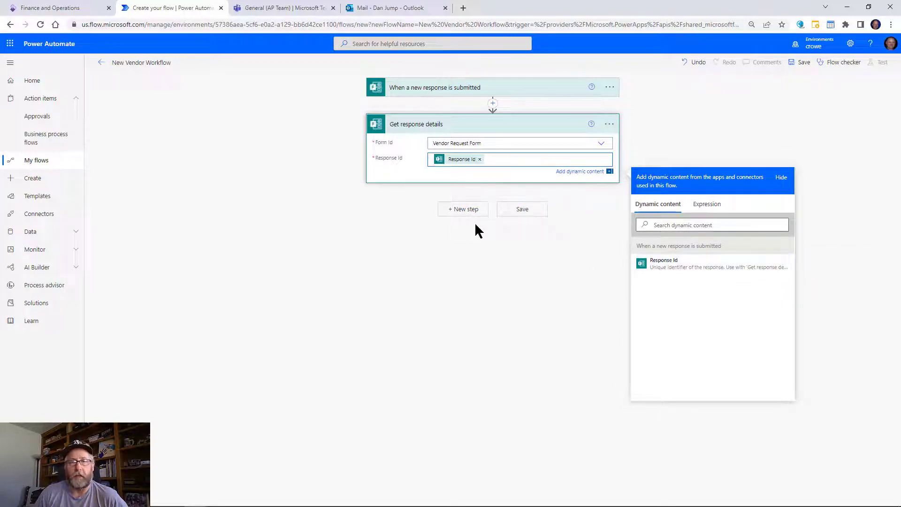
click(461, 211)
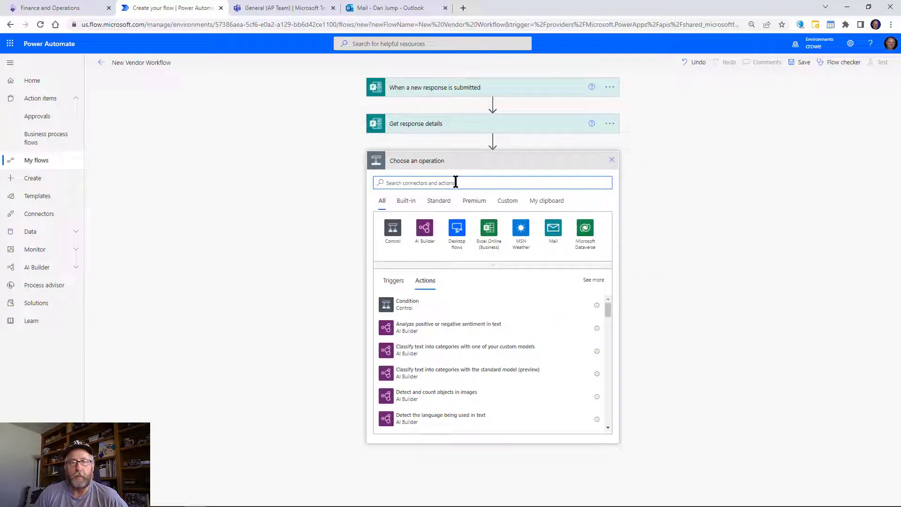
Search 'approval' and add the Approvals connector's Start and wait for an approval action.
text(approve)
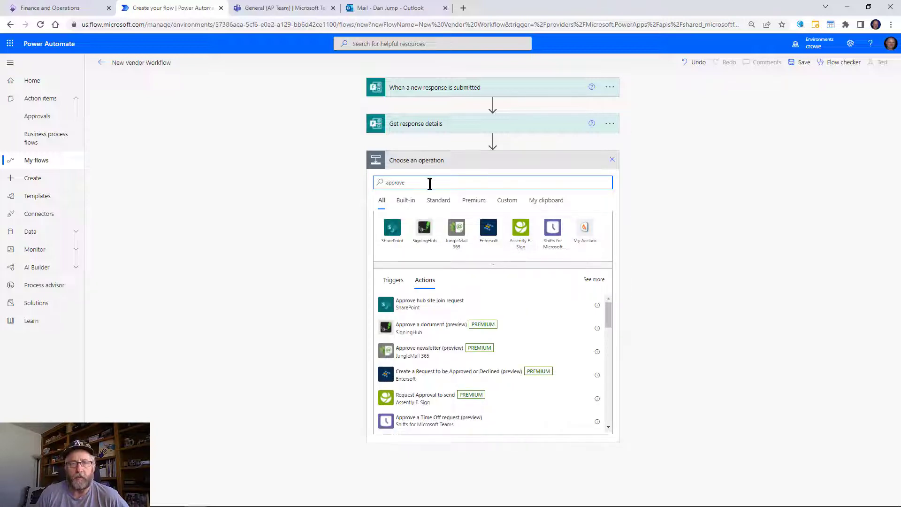
key(BackSpace)
text(a)
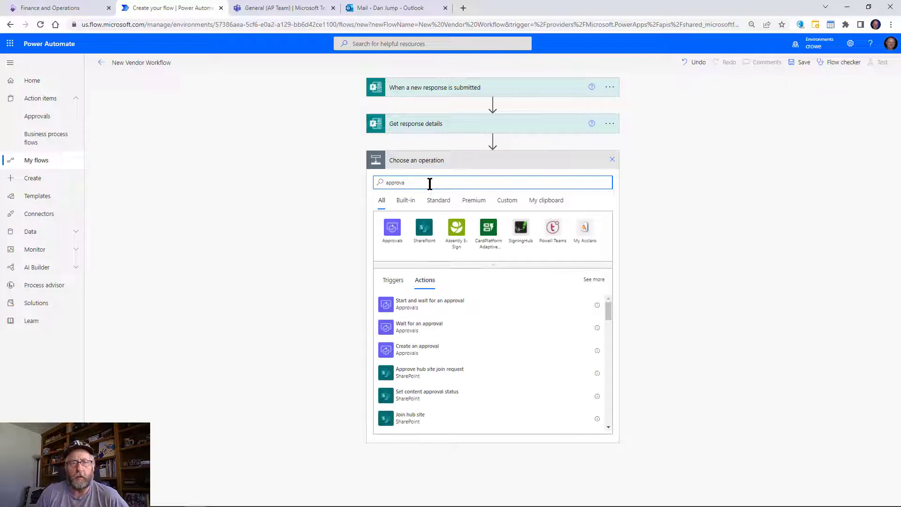
click(391, 233)
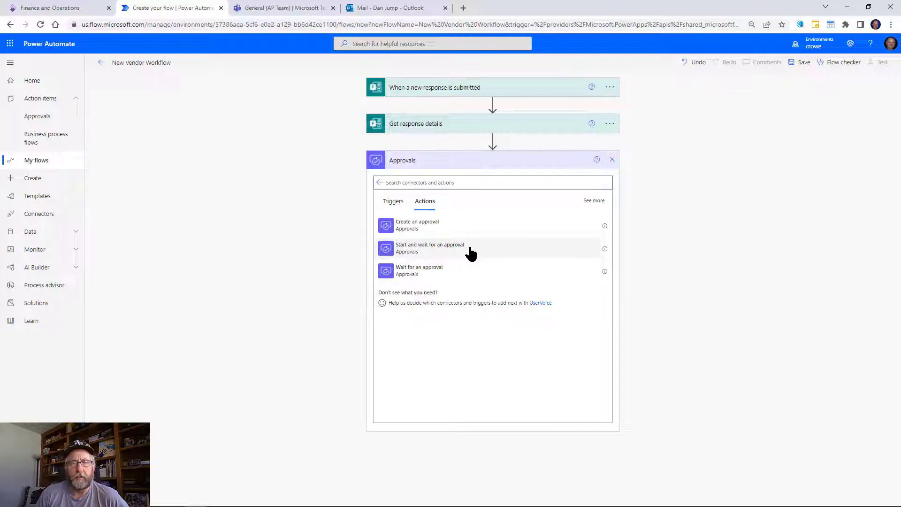
click(450, 251)
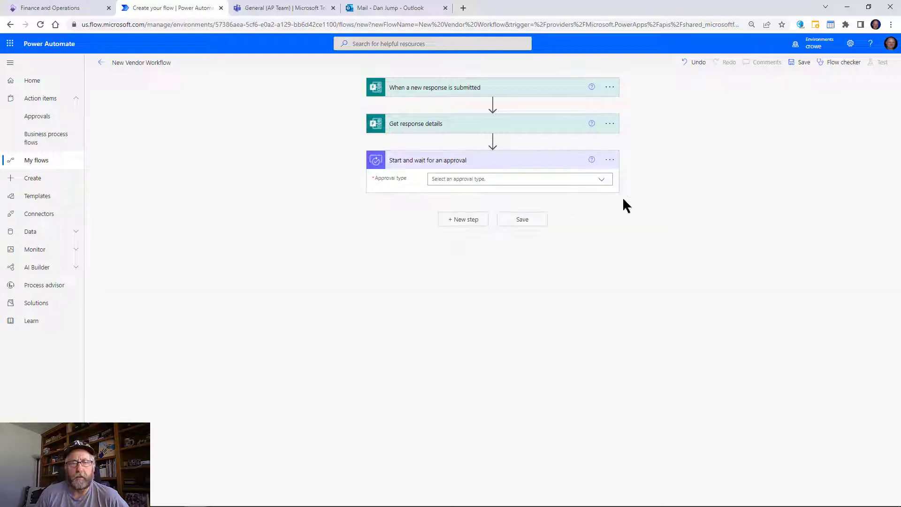
Make it Approve/Reject - First to respond, titled 'Please approve this vendor' + Vendor Name, assigned to AP Team.
click(602, 183)
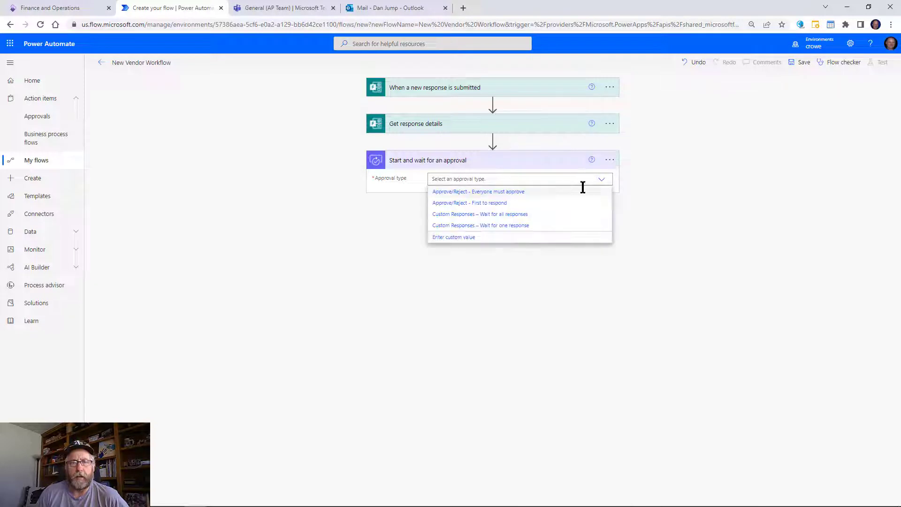
click(471, 204)
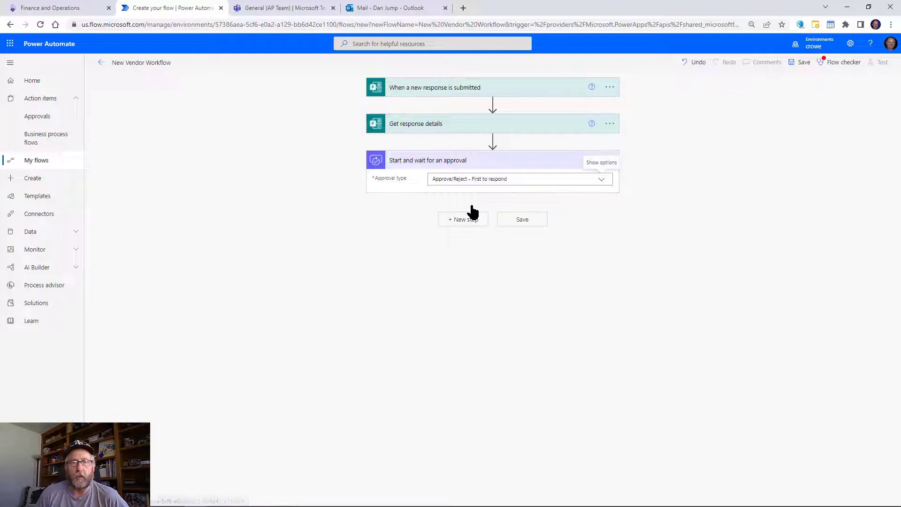
click(501, 193)
text(Please app)
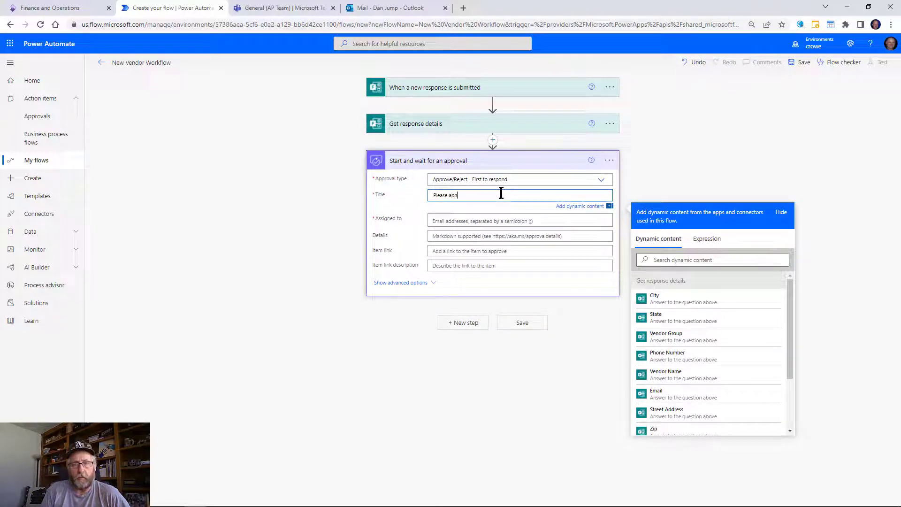
text(rove this vendor -)
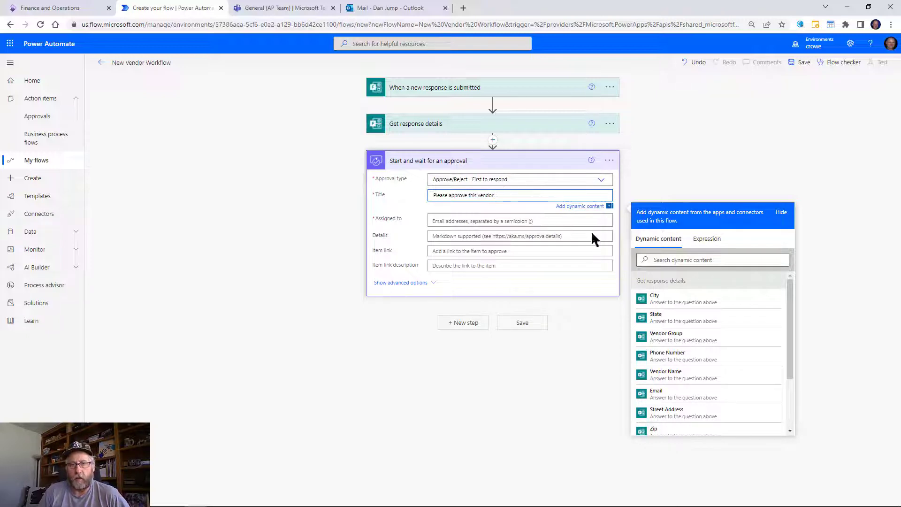
click(654, 375)
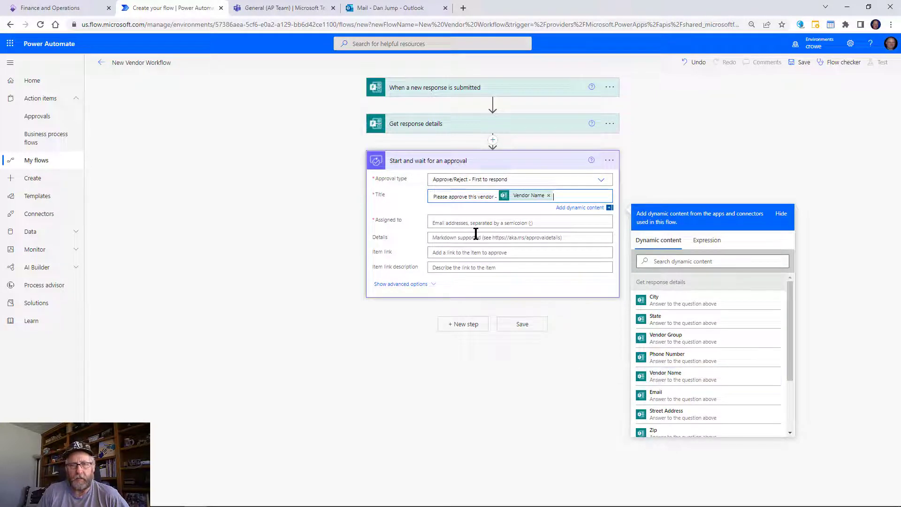
click(462, 220)
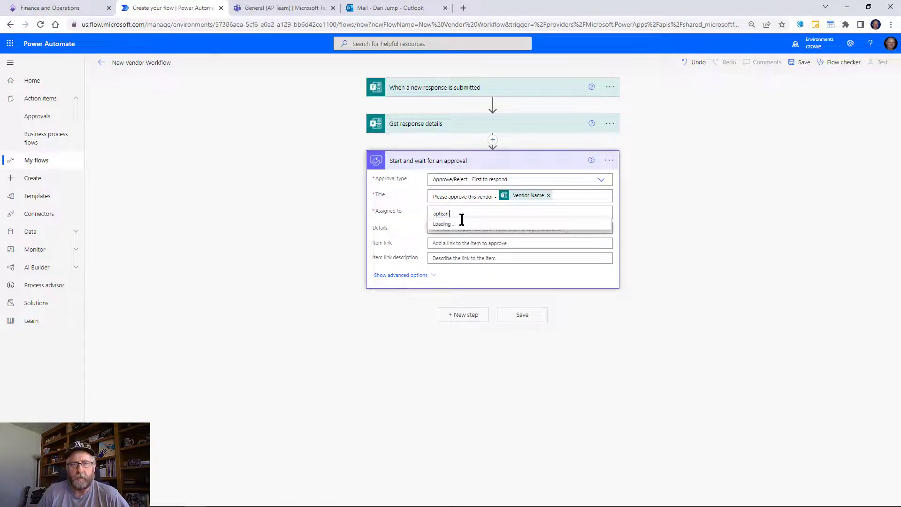
click(459, 226)
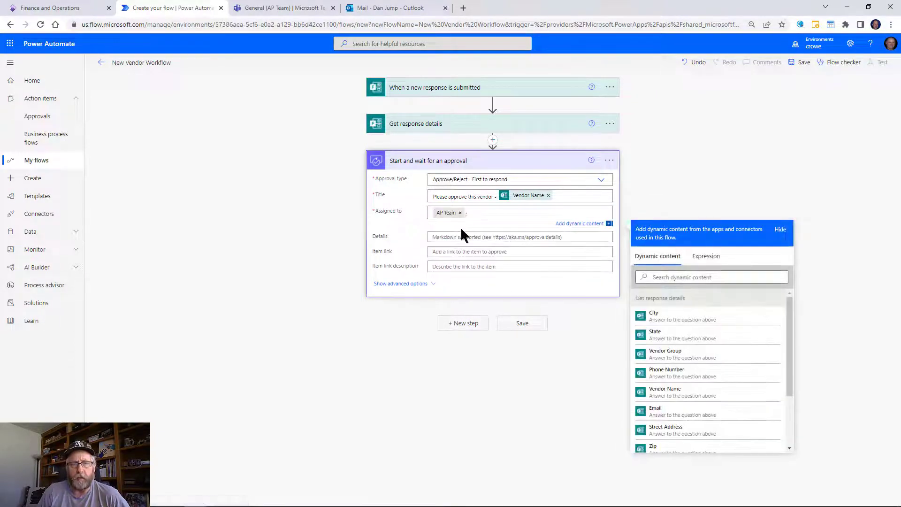
Fill Details with 'Here' plus Vendor Name, Group, Street Address, City, State, Zip, Phone Number and Email.
click(466, 233)
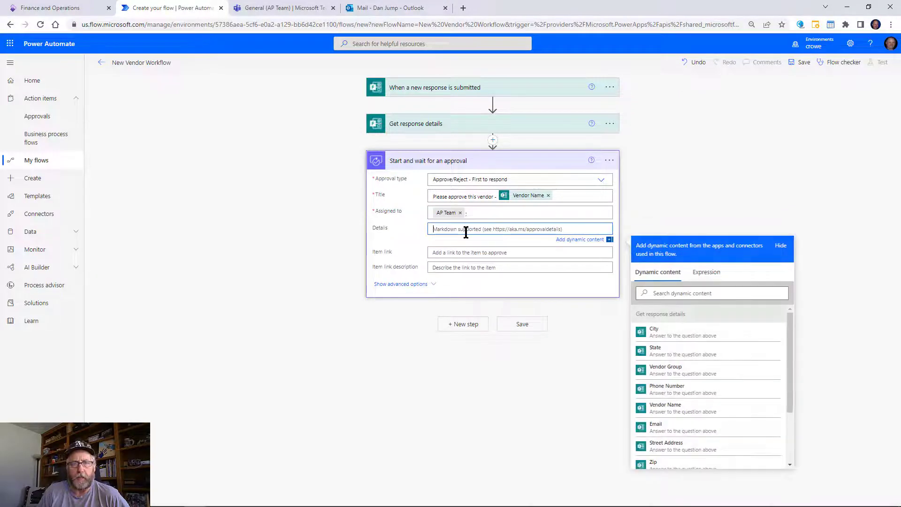
text(Here is the info on the vendor)
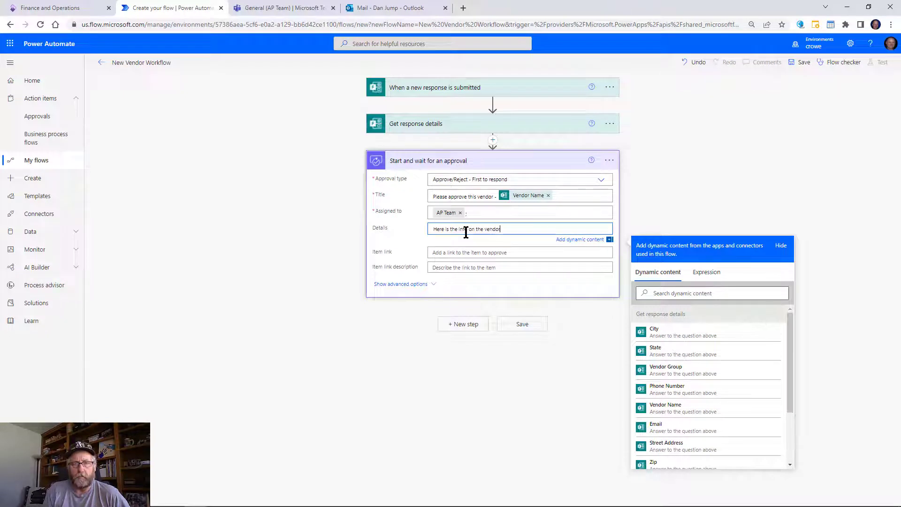
key(Return)
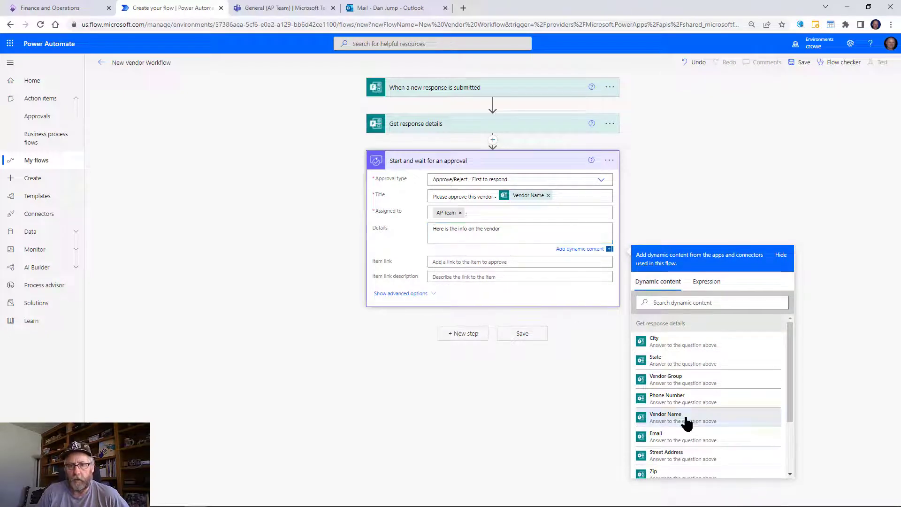
click(686, 422)
click(679, 379)
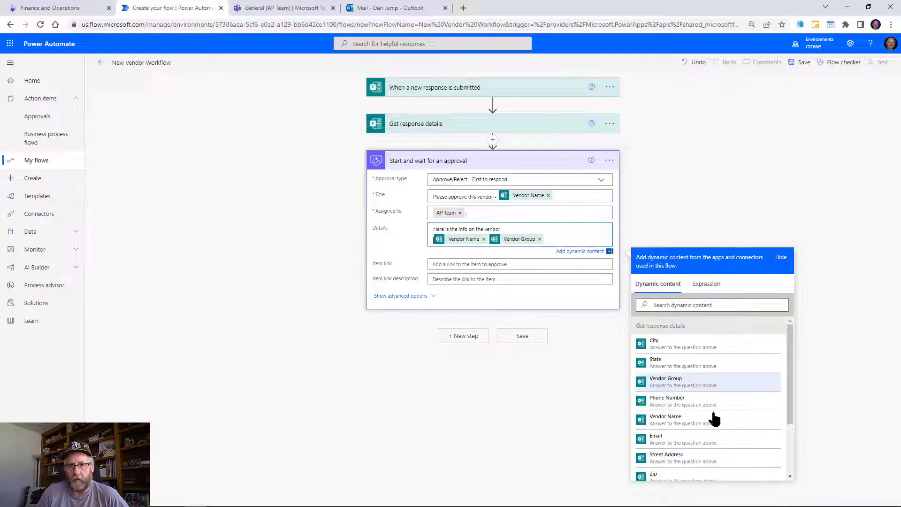
click(690, 456)
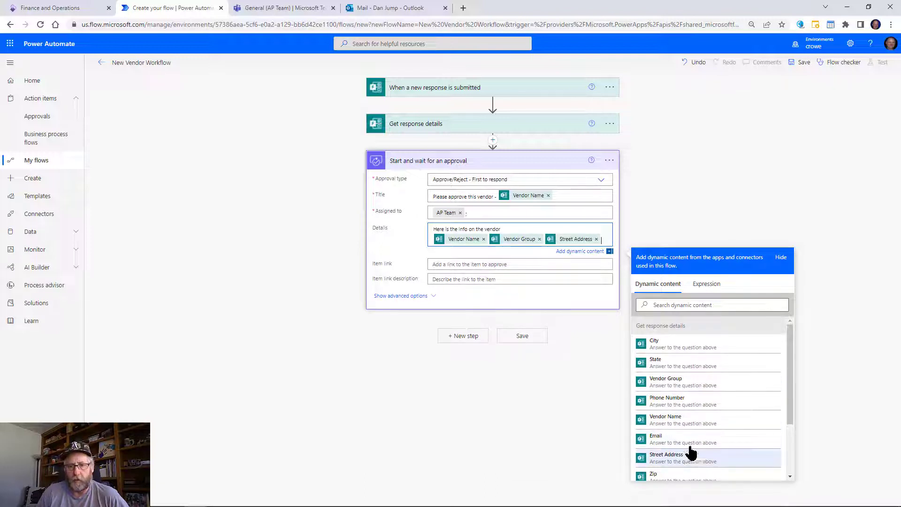
click(670, 346)
click(673, 374)
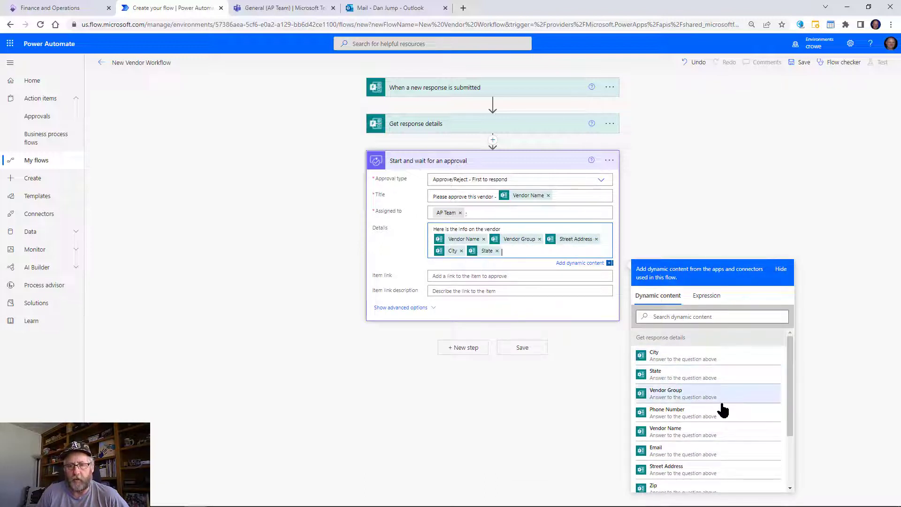
click(695, 490)
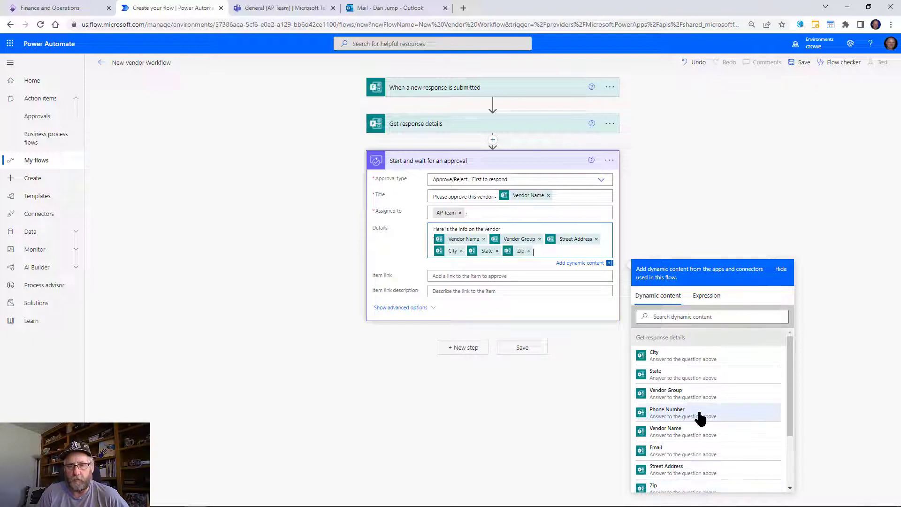
click(700, 418)
click(684, 456)
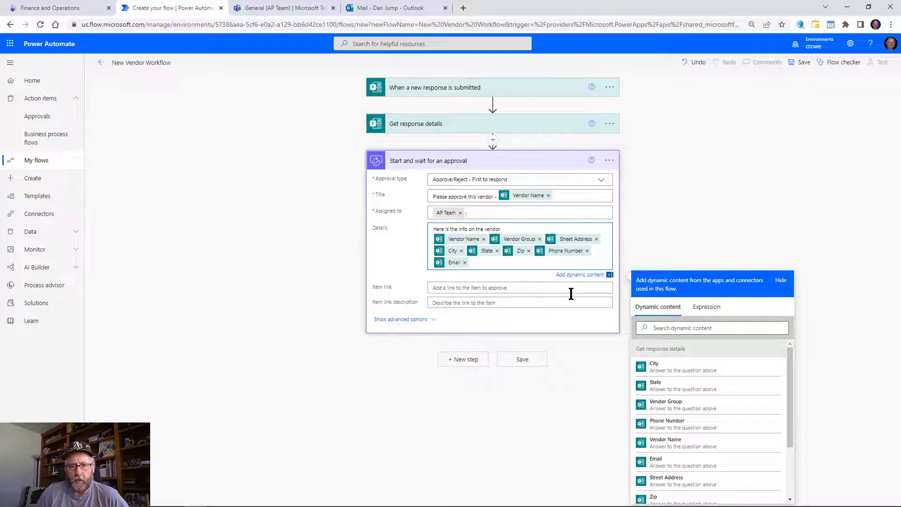
Put the detail tokens on separate lines and add commas after City and State.
key(Return)
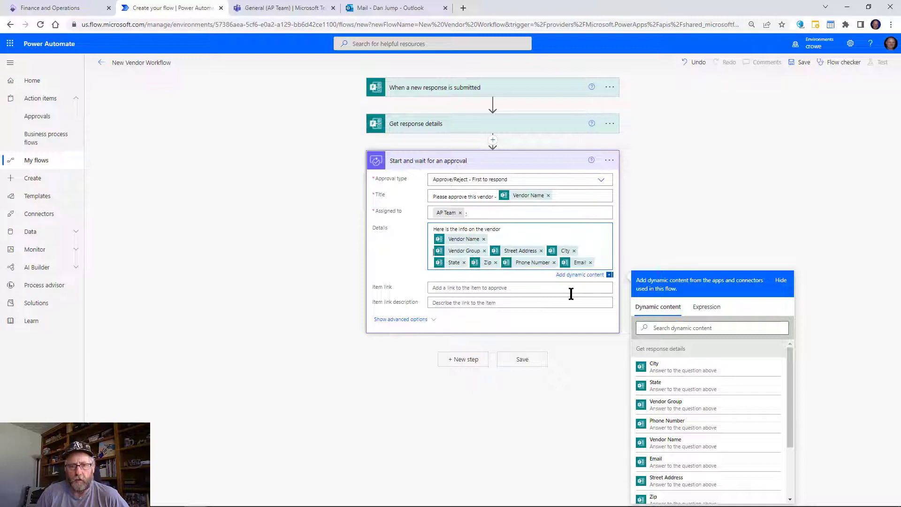
click(489, 248)
key(Return)
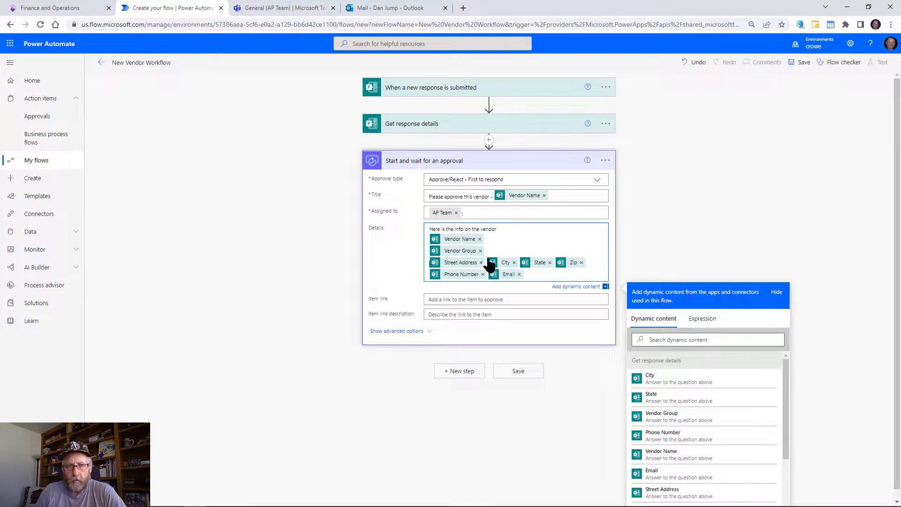
click(487, 259)
key(Return)
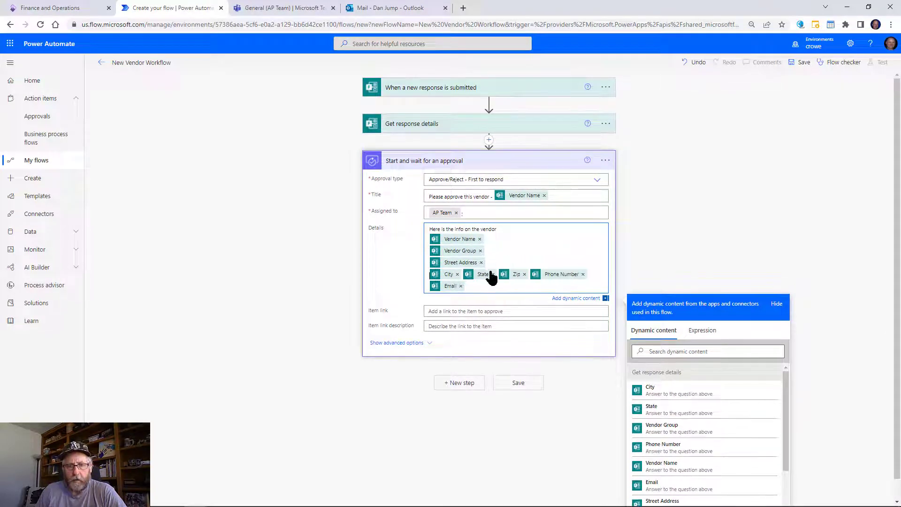
click(529, 275)
key(Return)
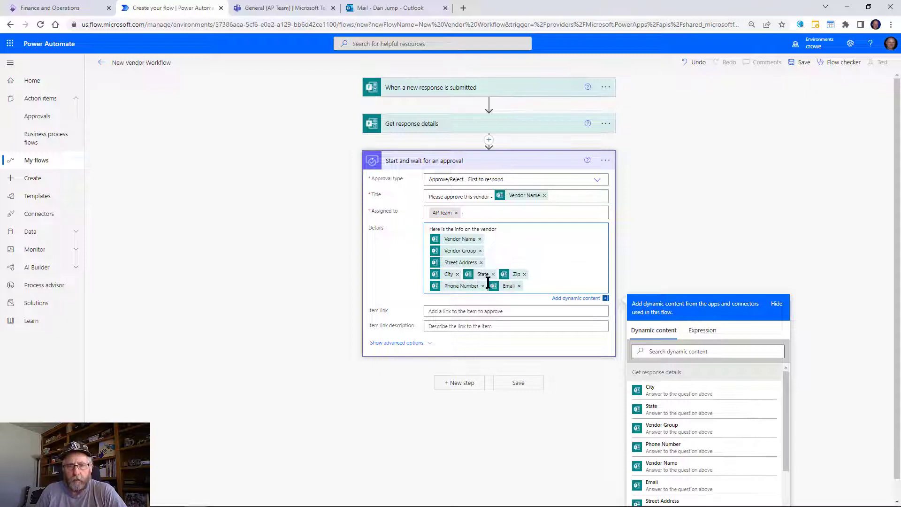
click(488, 284)
key(Return)
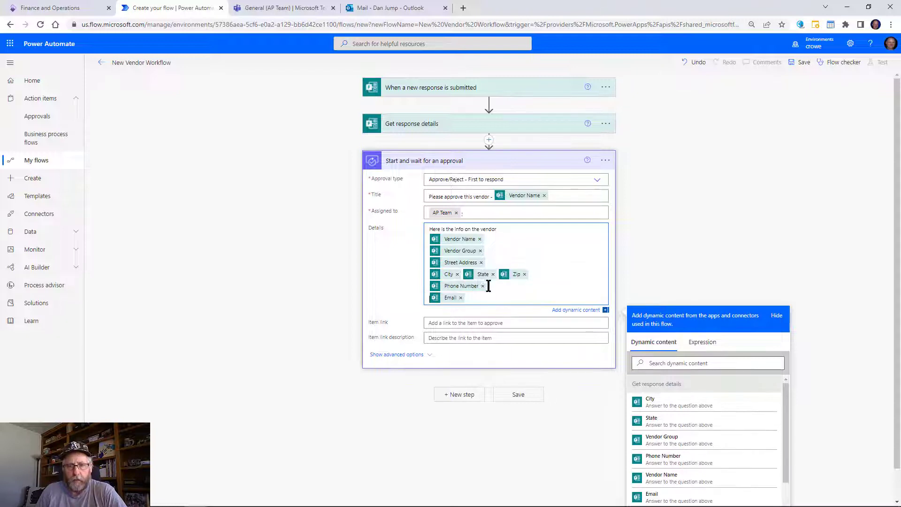
click(462, 274)
text(,)
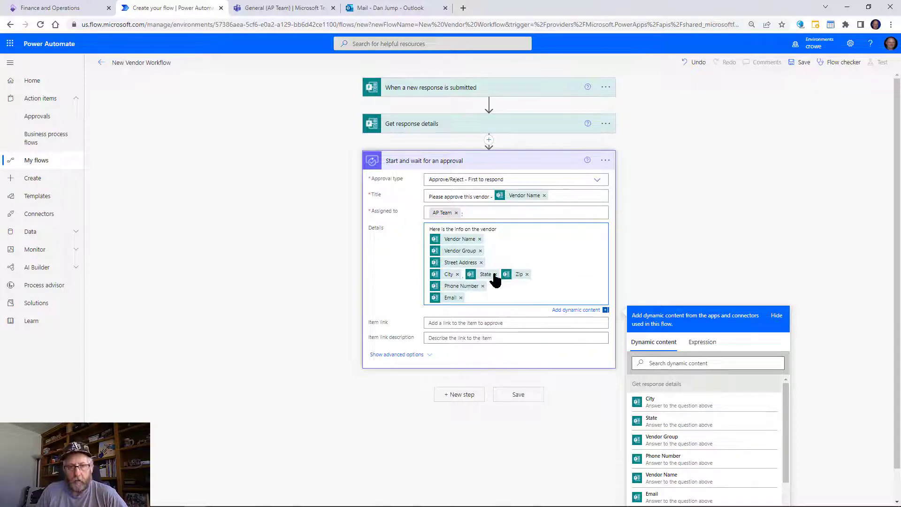
click(500, 274)
text(,)
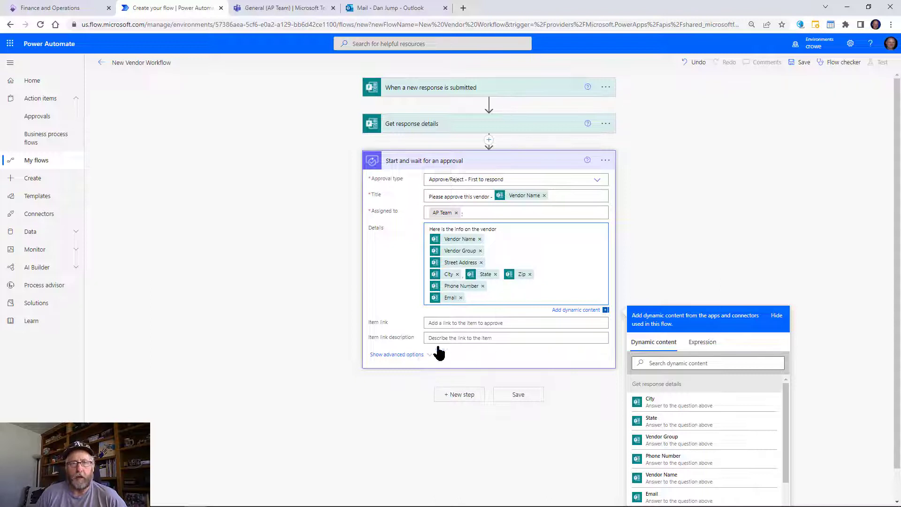
Add a Condition checking whether the approval's Outcome is equal to Approve.
click(450, 398)
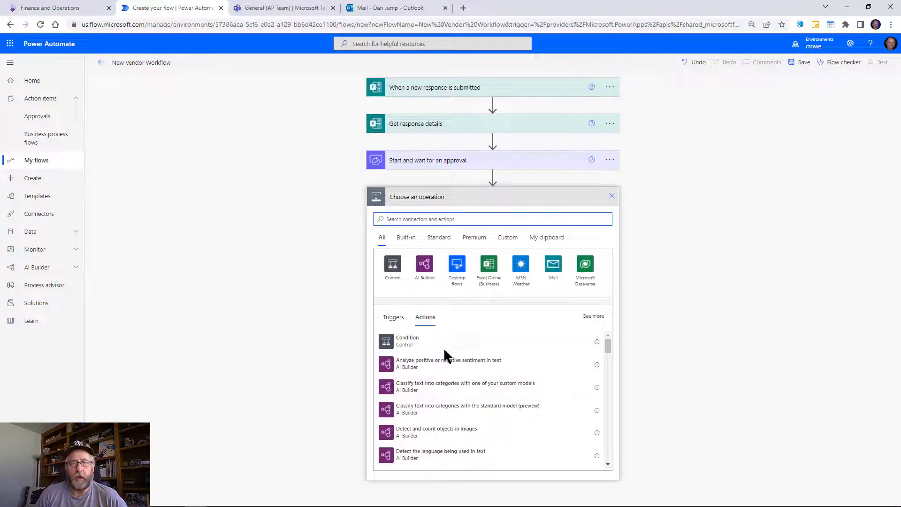
click(422, 344)
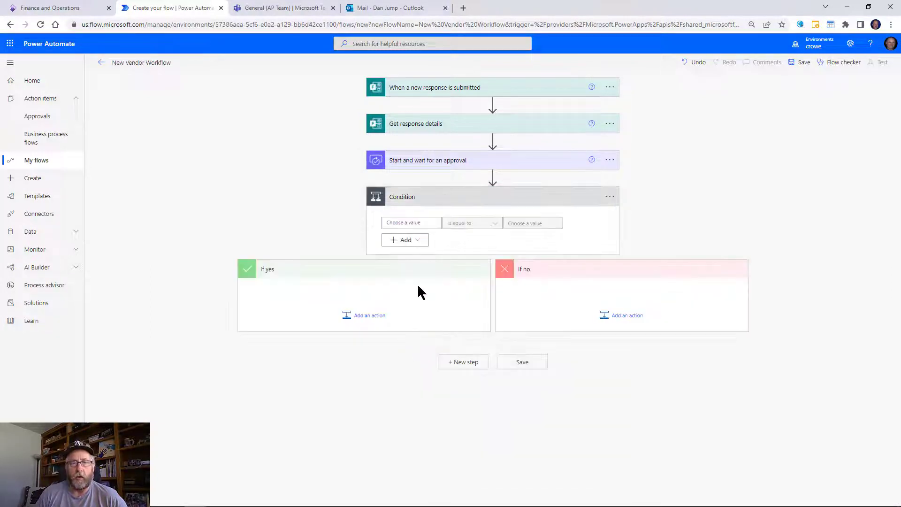
click(427, 223)
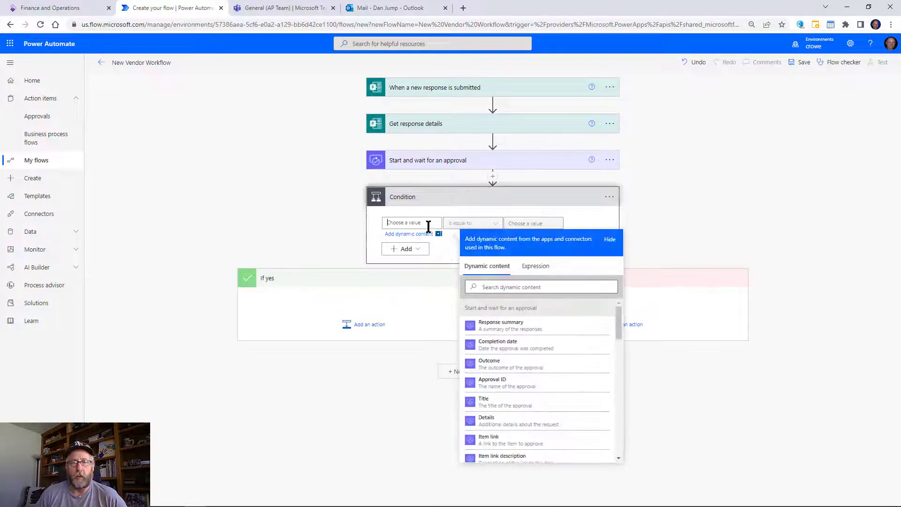
click(493, 365)
click(515, 222)
text(Approve)
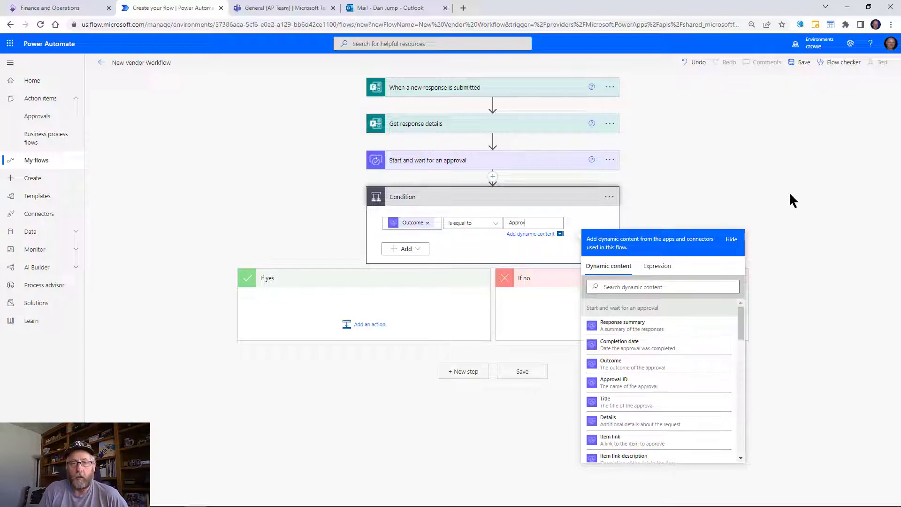
click(296, 289)
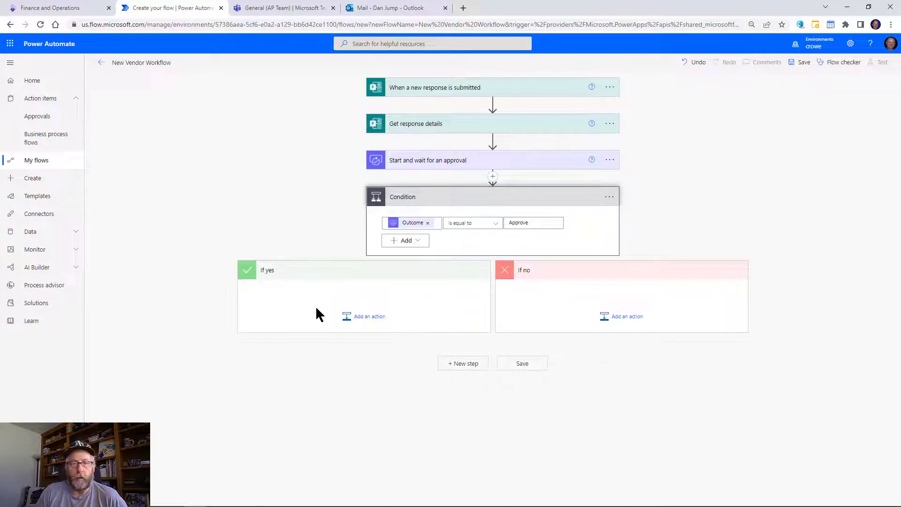
Add a Send an email (V2) action under If no, addressed to the Responders' Email.
click(637, 327)
text(s)
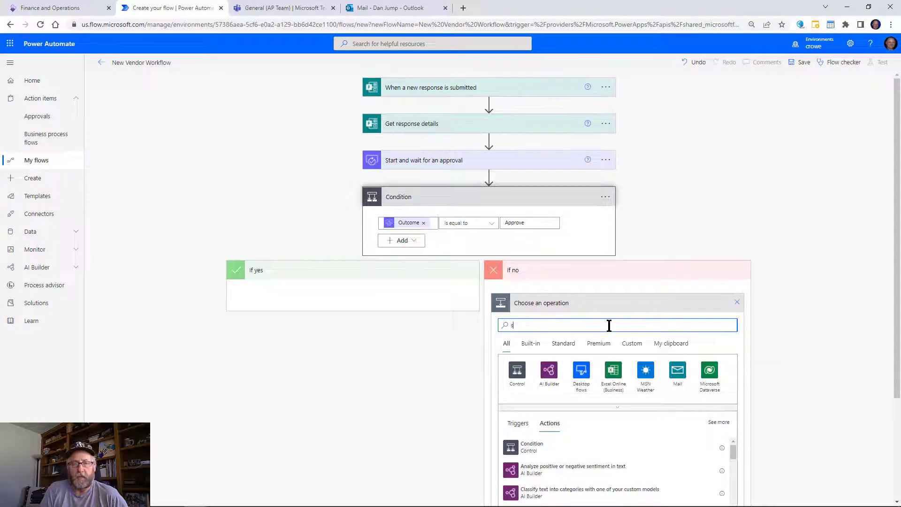
text(end em)
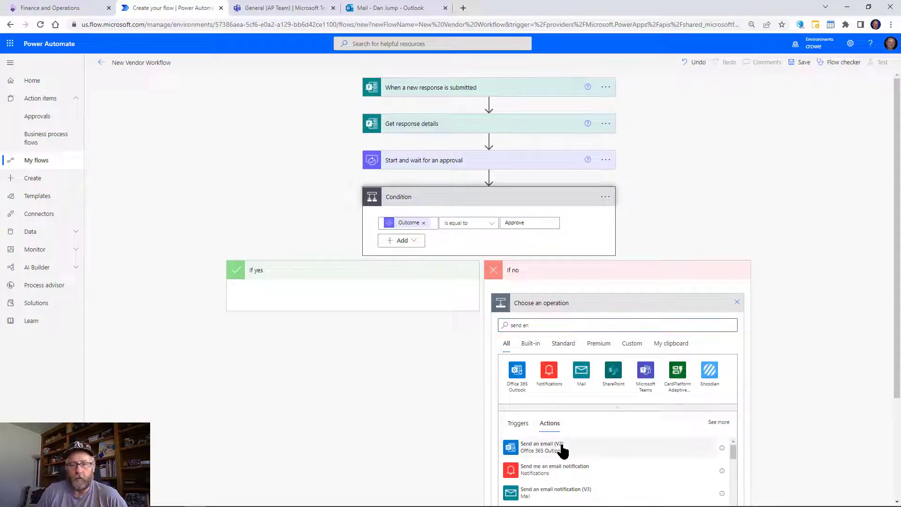
click(559, 448)
click(567, 323)
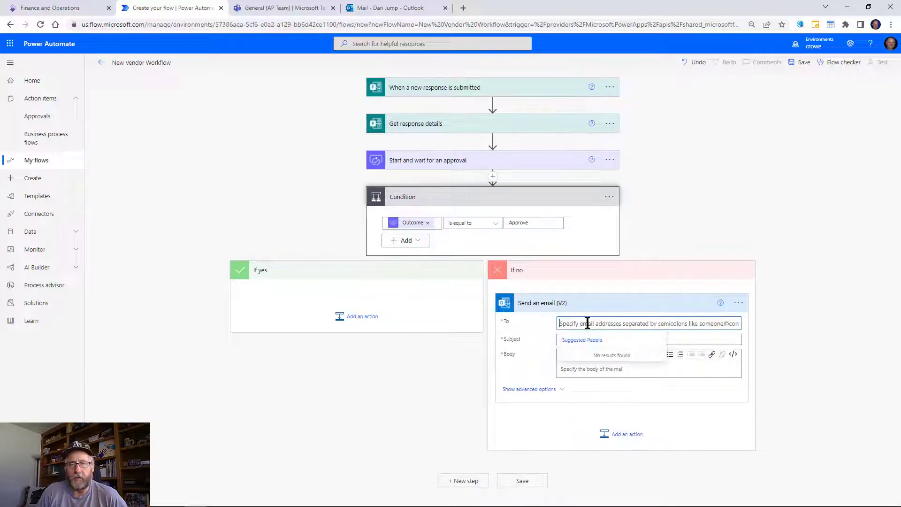
click(710, 348)
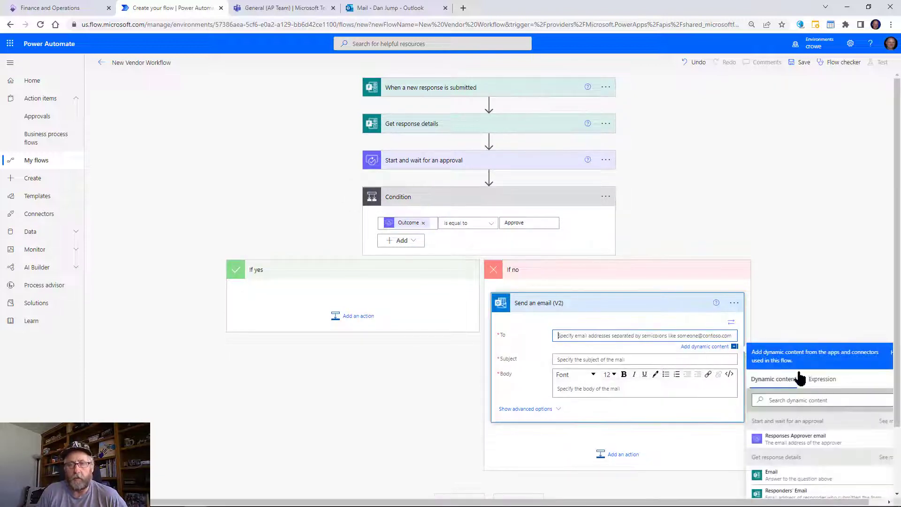
scroll(810, 459, down, 1)
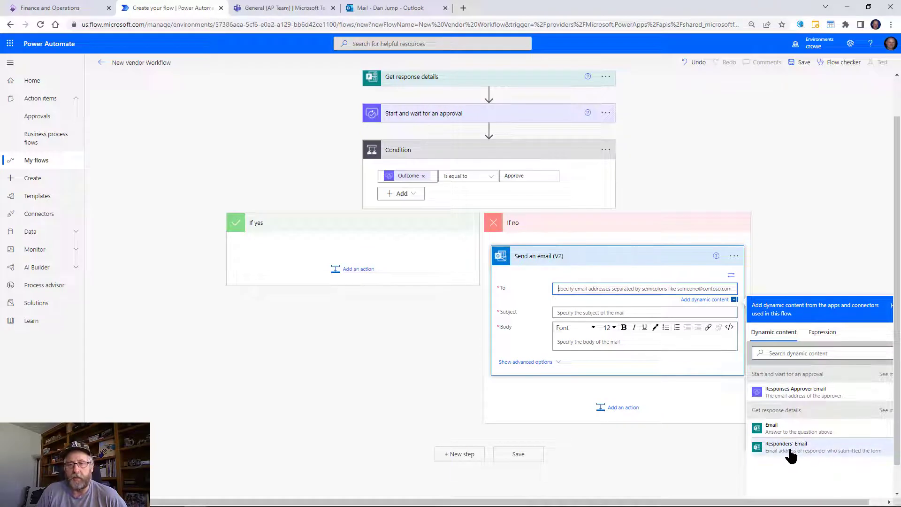
click(838, 459)
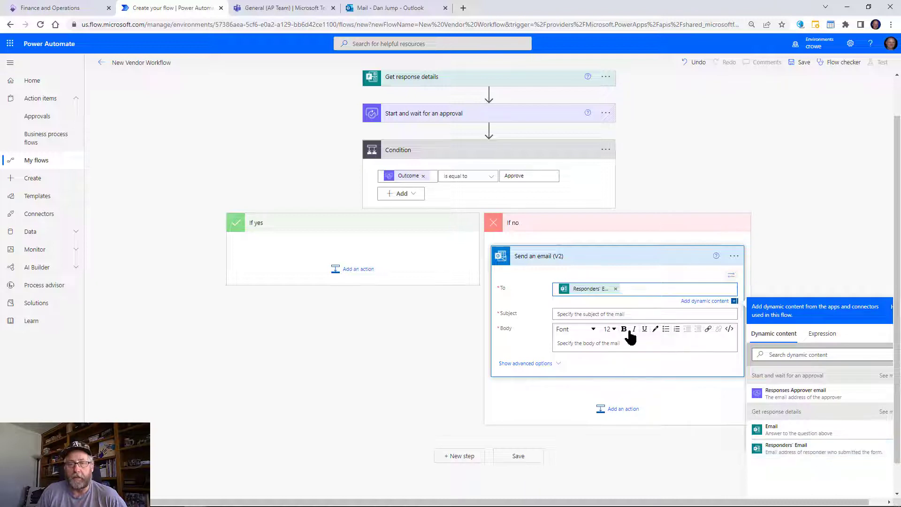
Set the subject to 'Your vendor request was rejected' followed by the Vendor Name.
click(612, 313)
text(Your vendor)
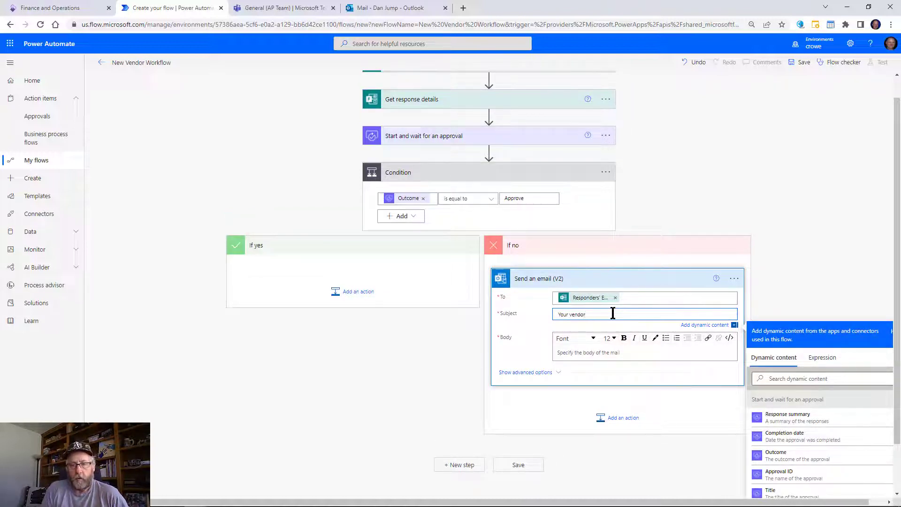
text( request w)
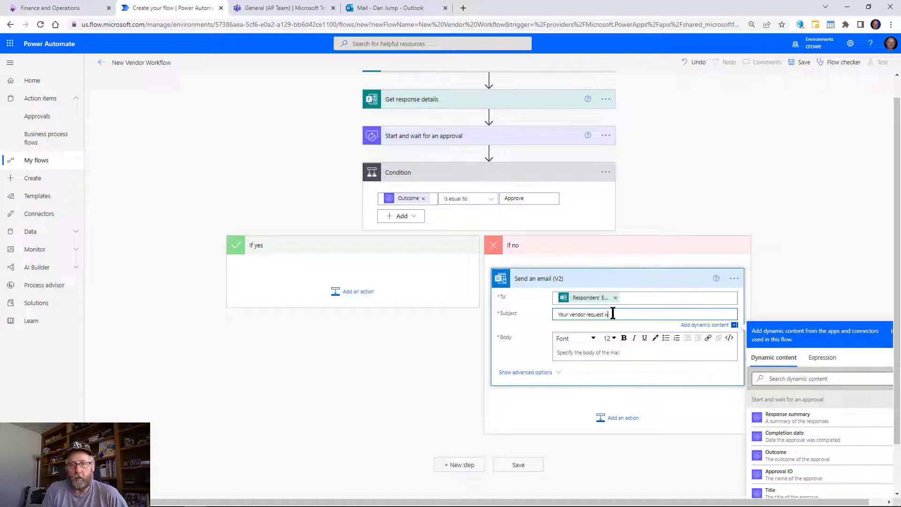
text(as rejected -)
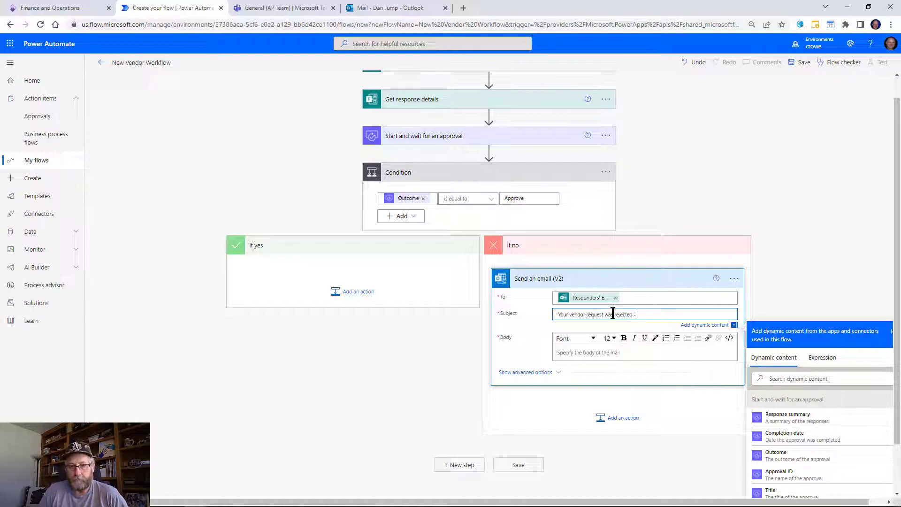
click(780, 376)
text(ve)
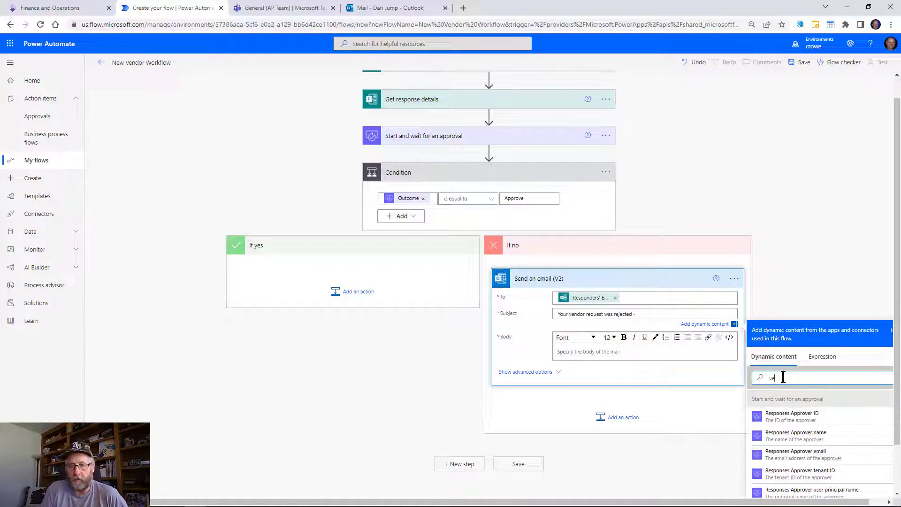
text(n)
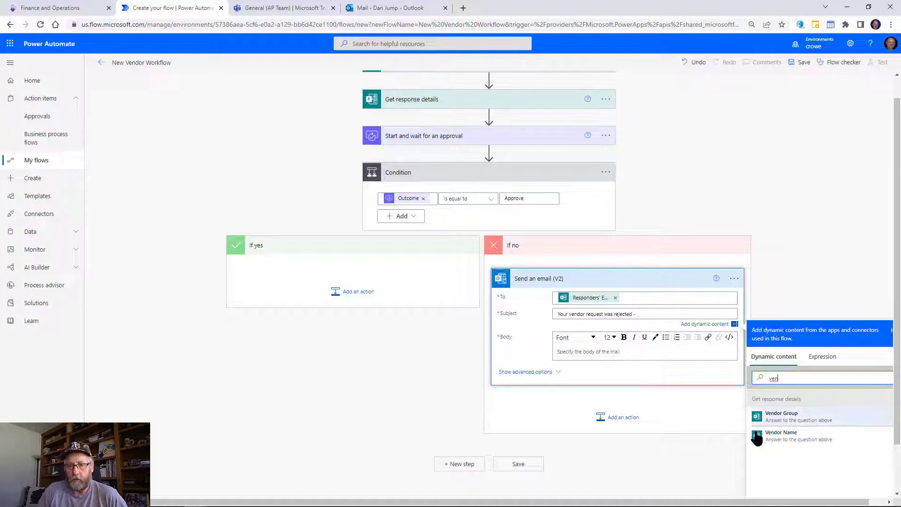
click(769, 435)
Write the body 'Your request for vendor' + Vendor Name + 'was reujec'.
click(587, 349)
text(Your request for )
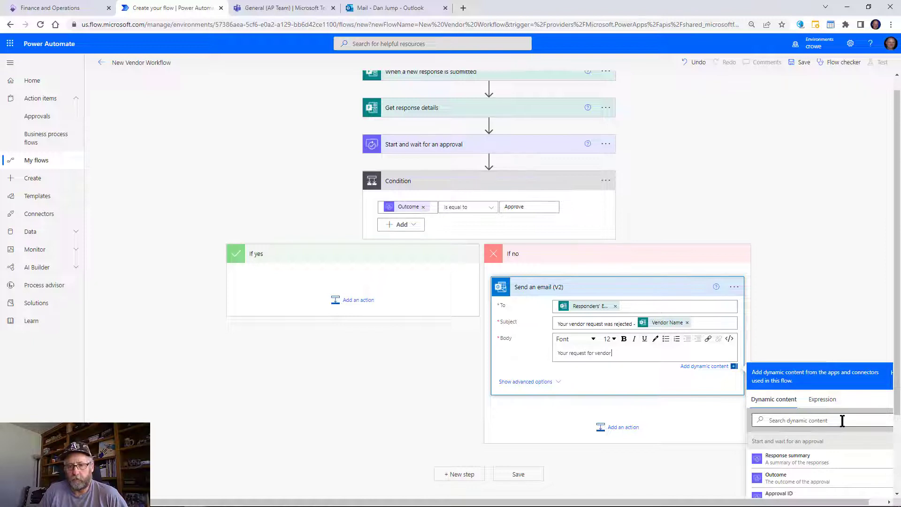
text(vendor)
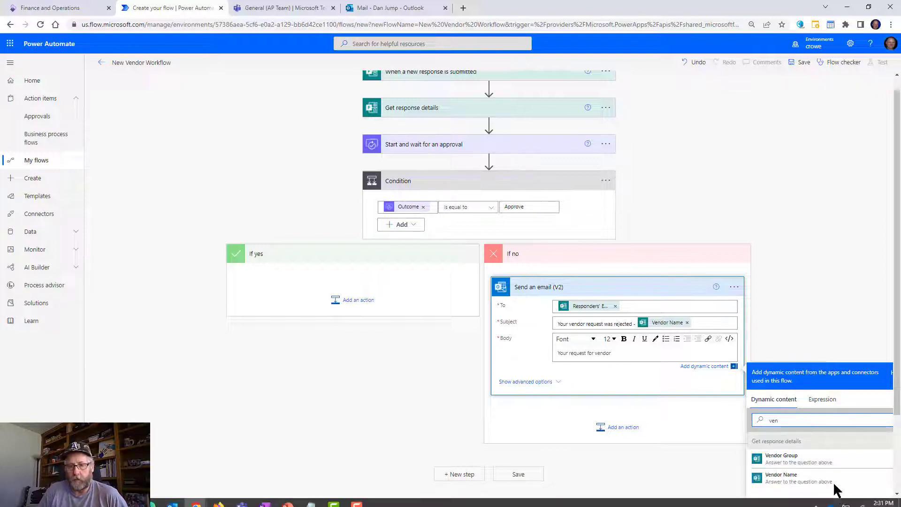
click(808, 476)
text(was)
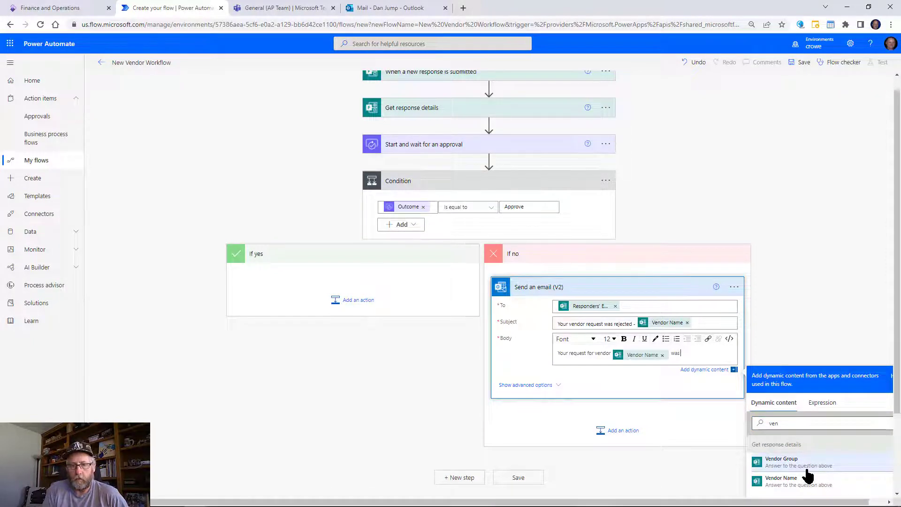
text( reujec)
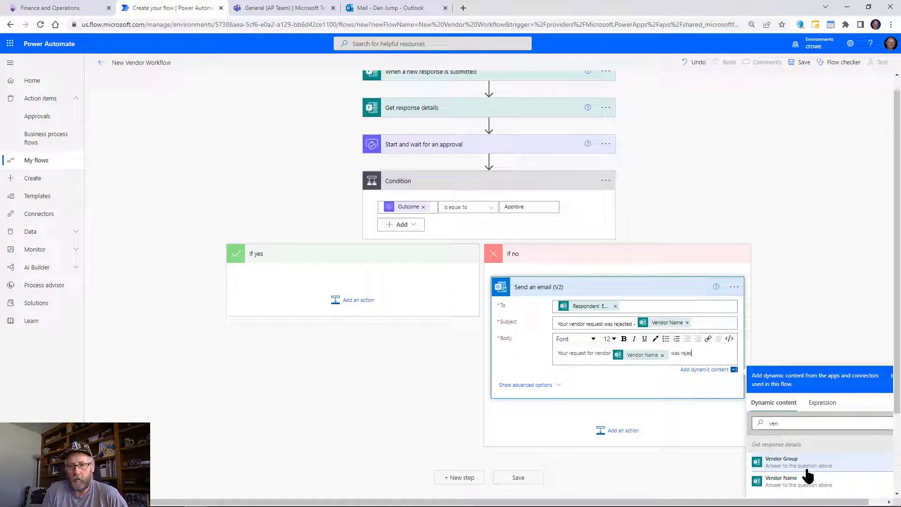
click(782, 422)
key(BackSpace)
key(BackSpace)
key(BackSpace)
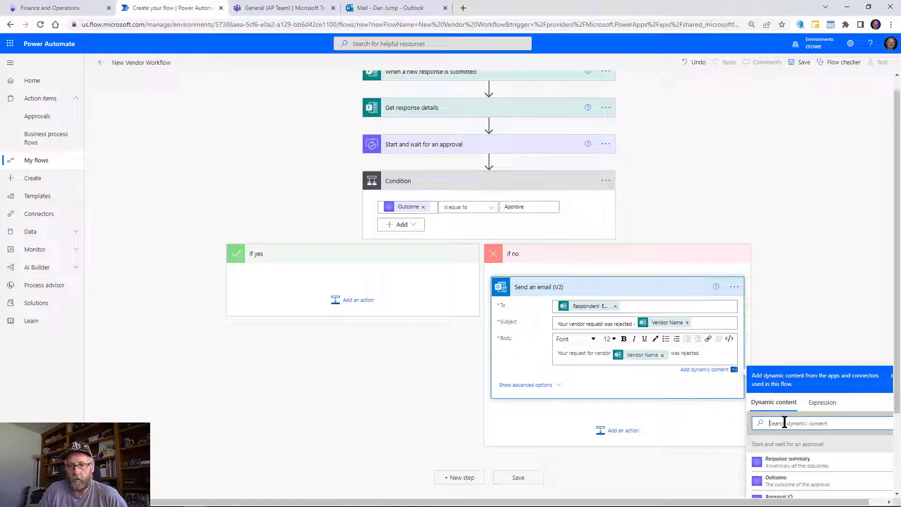
scroll(797, 434, down, 1)
scroll(817, 454, down, 3)
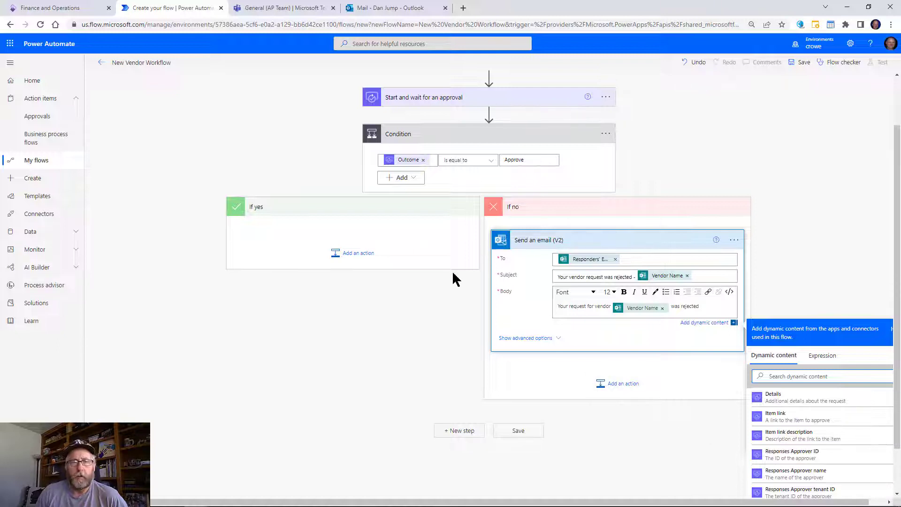
click(396, 275)
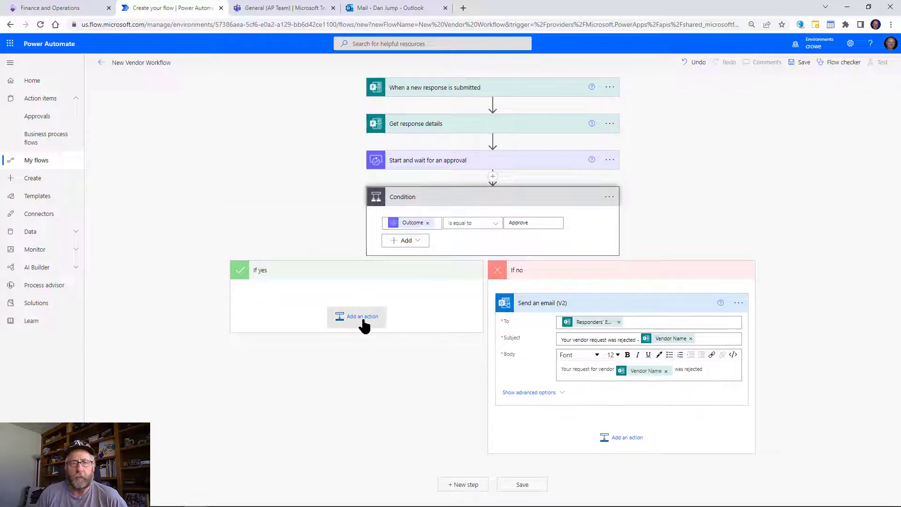
Under If yes, add a Dataverse Add a new row action on the Vendors V2 (mserp) table.
click(364, 320)
text(data)
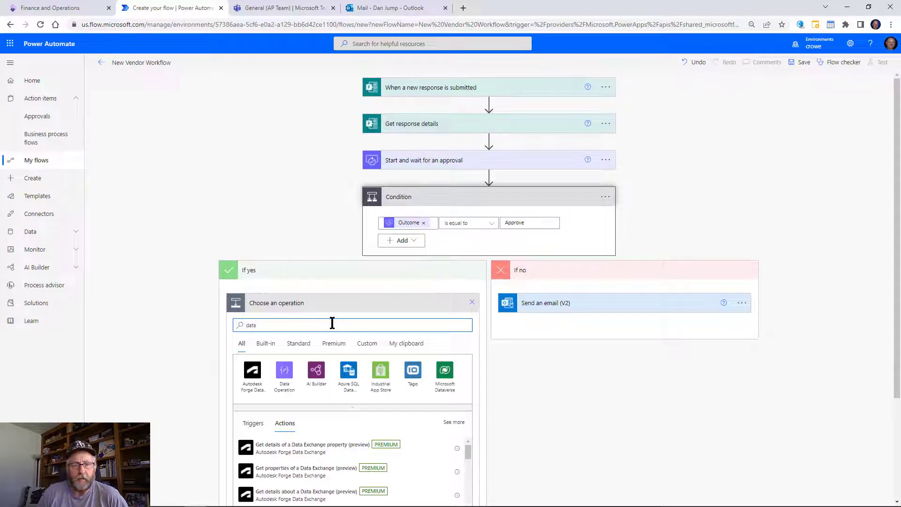
click(446, 384)
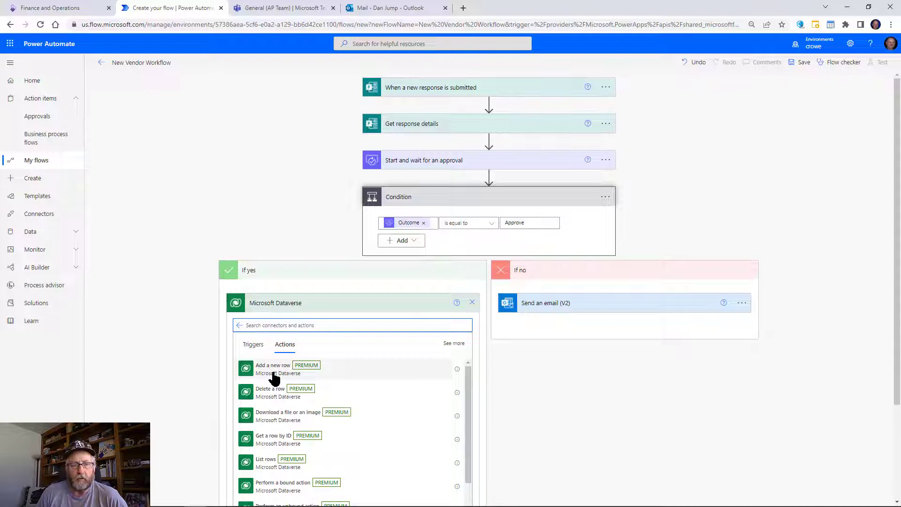
click(273, 369)
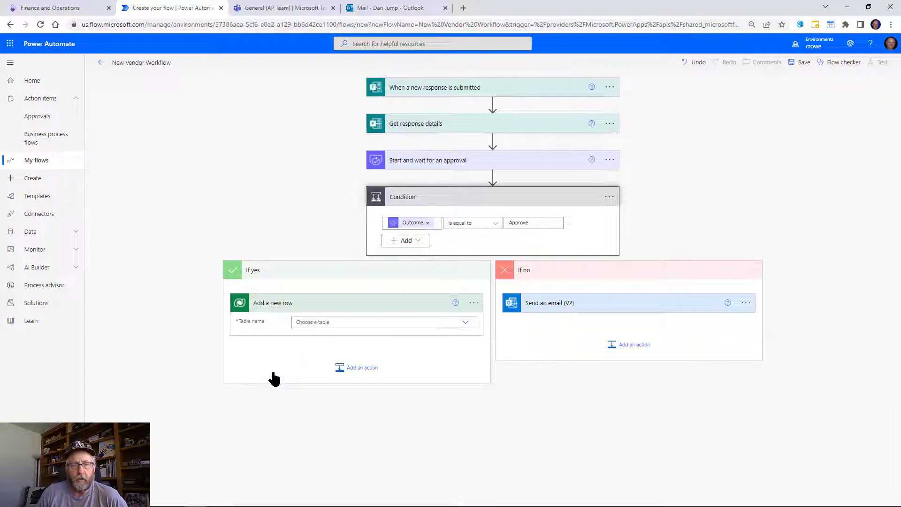
click(319, 321)
text(vendor)
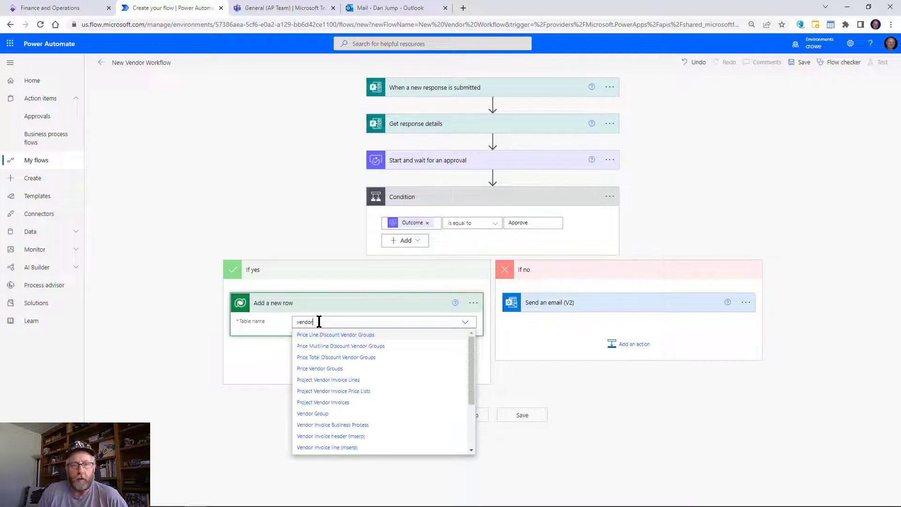
text(s)
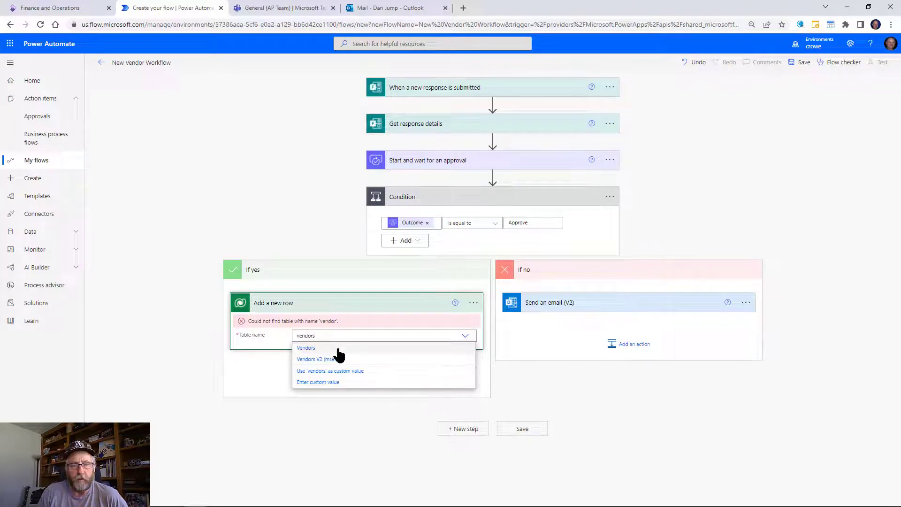
click(338, 368)
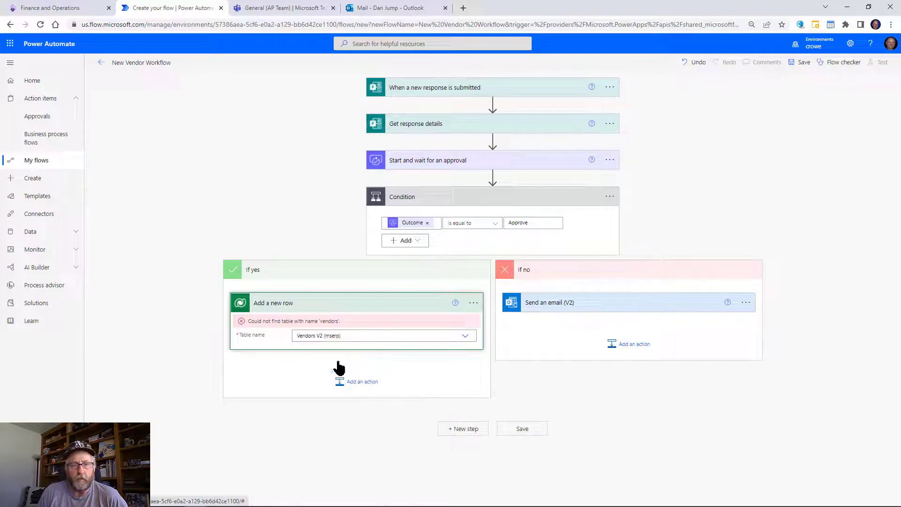
Set the row's Group to the Vendor Group answer and reveal the advanced fields.
click(352, 341)
click(526, 406)
text(ve)
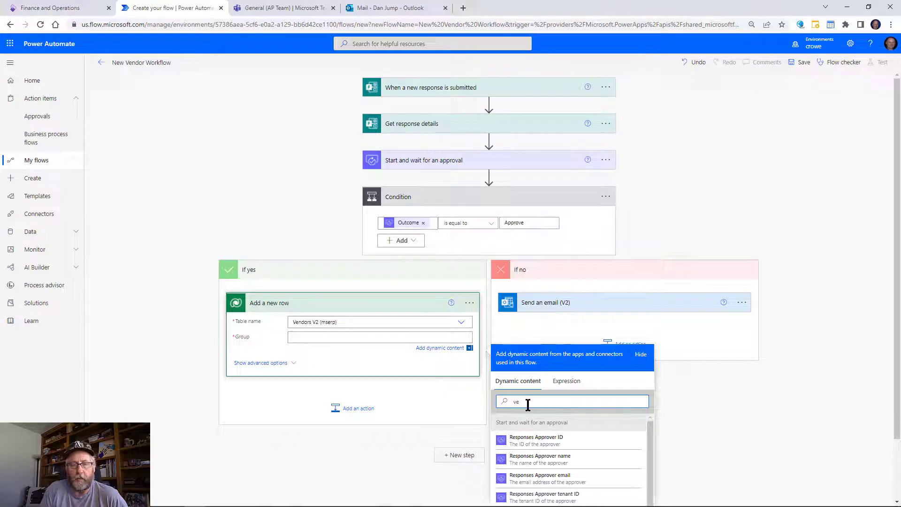
text(nd)
click(539, 438)
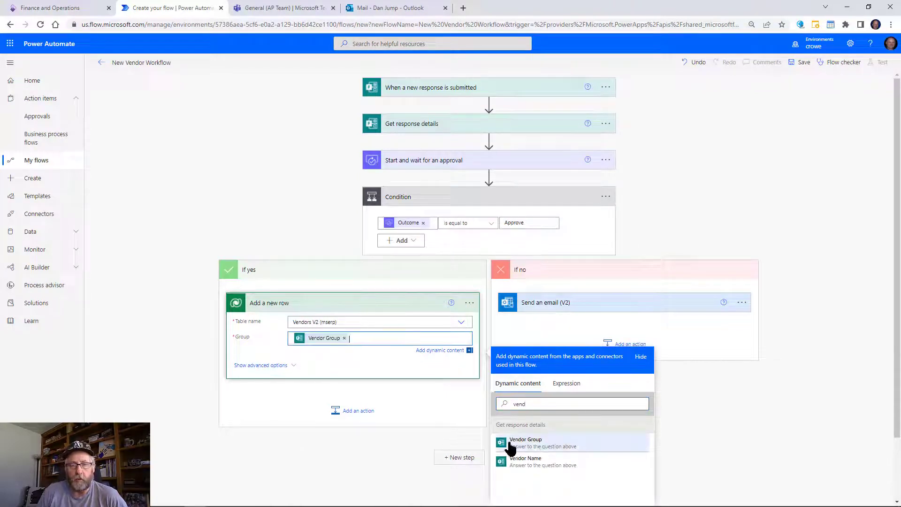
click(261, 372)
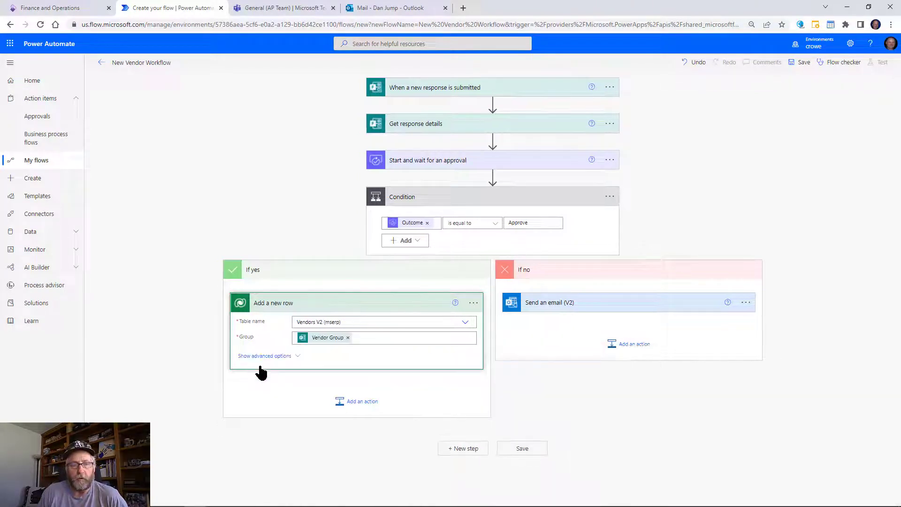
click(281, 355)
scroll(326, 348, down, 5)
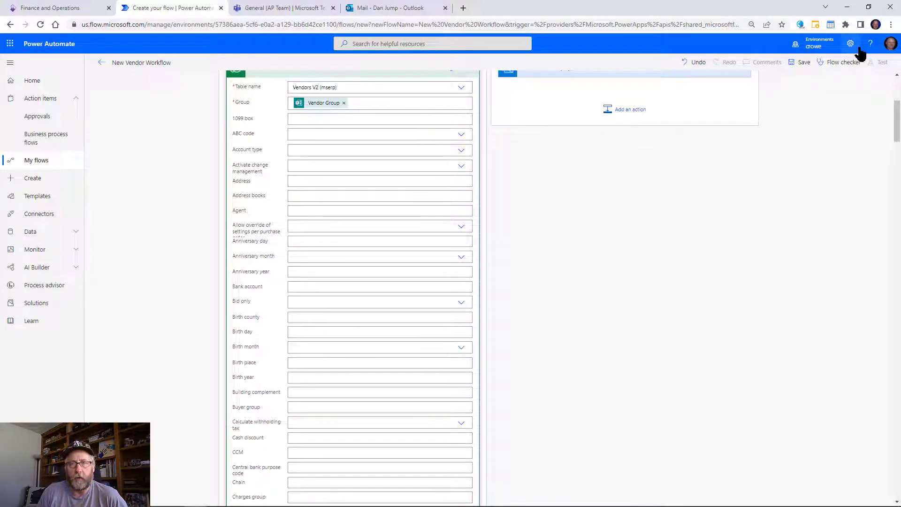
Find the Vendor hold field with a page search for 'hold' and set it to All.
click(890, 26)
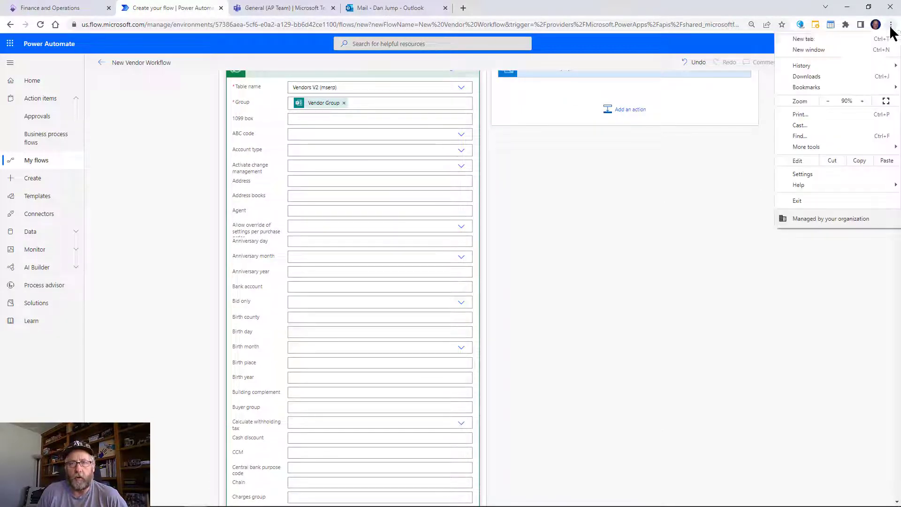
click(804, 136)
text(hold)
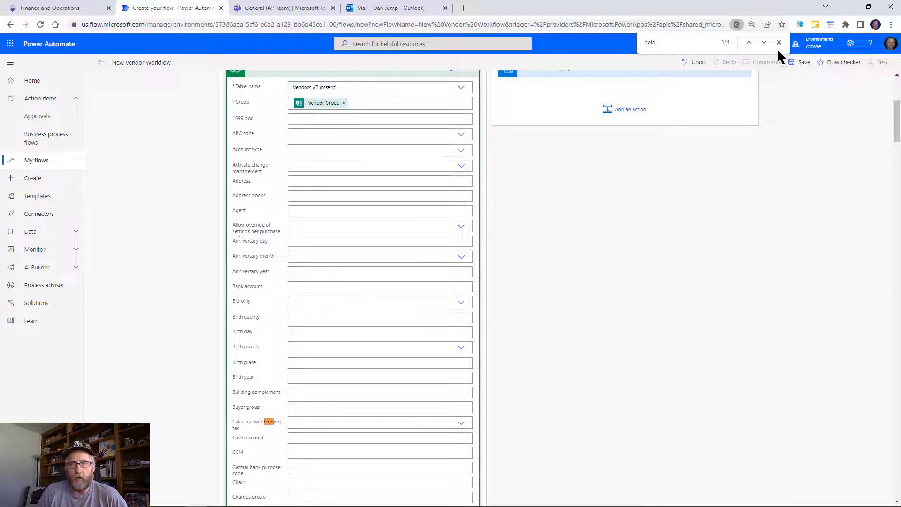
click(763, 42)
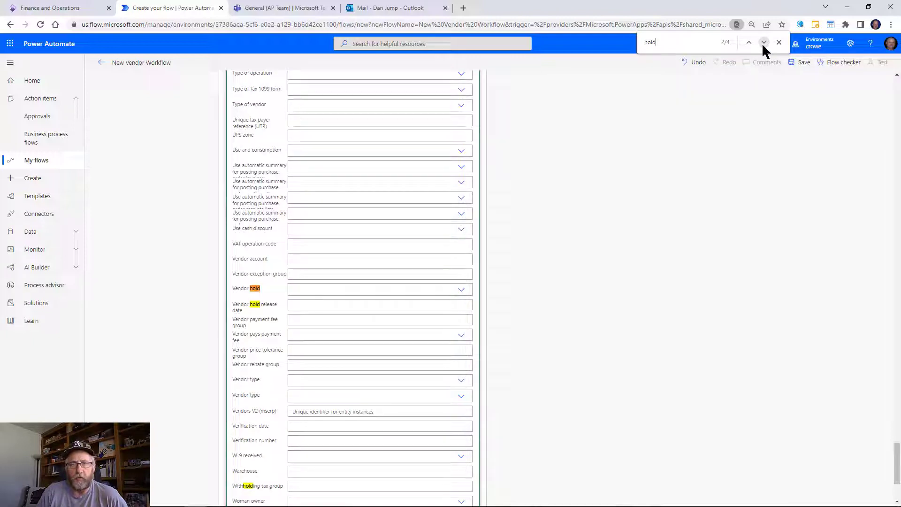
click(455, 290)
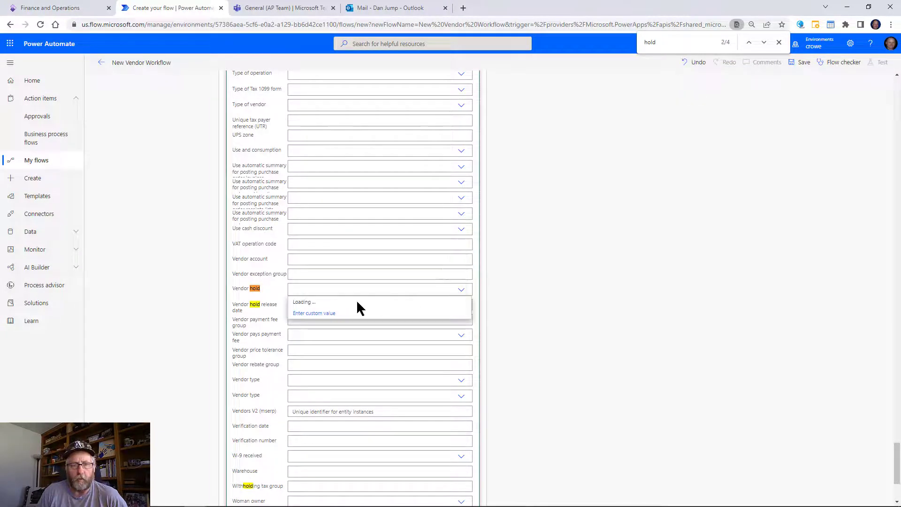
click(335, 304)
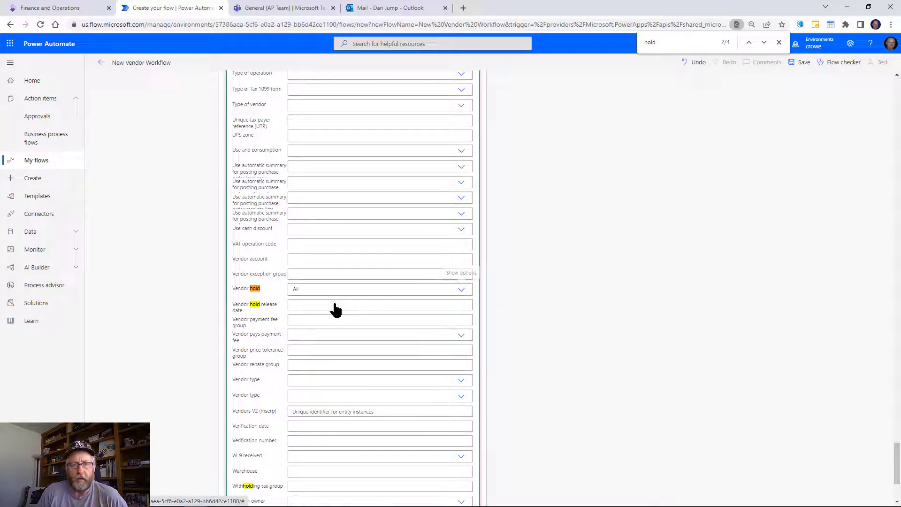
Search the page for 'organ' then 'name' to reach the vendor Name field.
key(ctrl+f)
text(organ)
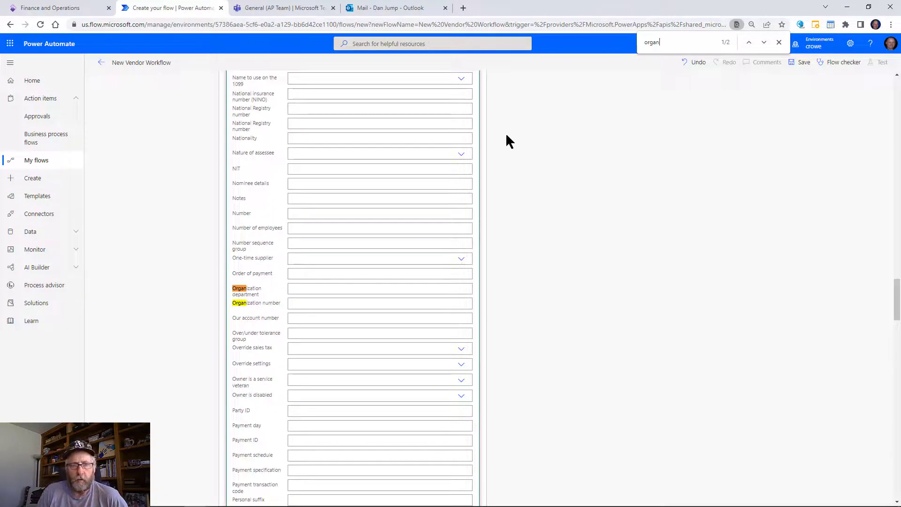
click(762, 42)
click(763, 43)
double_click(681, 41)
text(name)
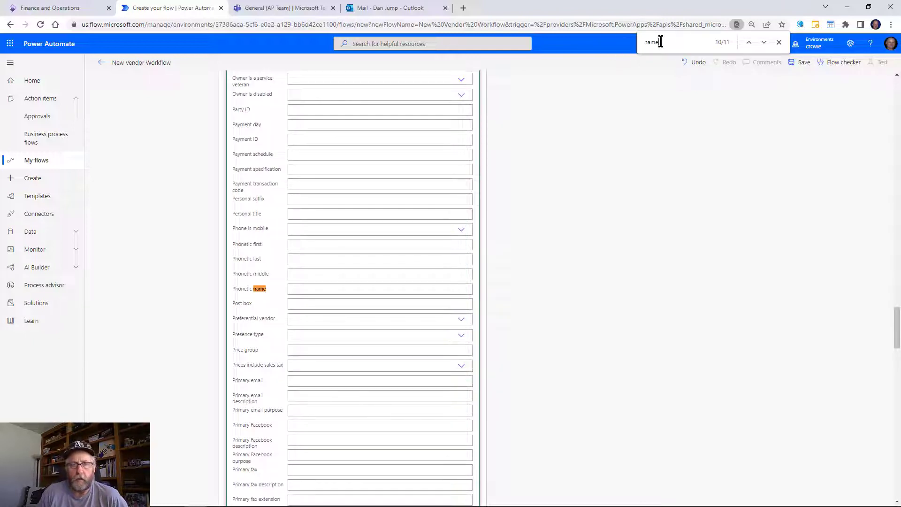
click(748, 42)
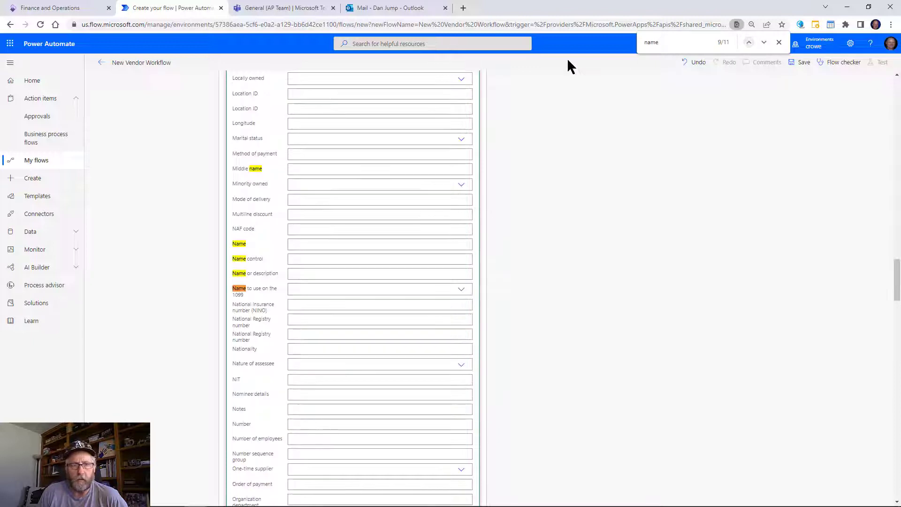
Map the form's Vendor Name dynamic content into both Name and Name or description.
click(320, 242)
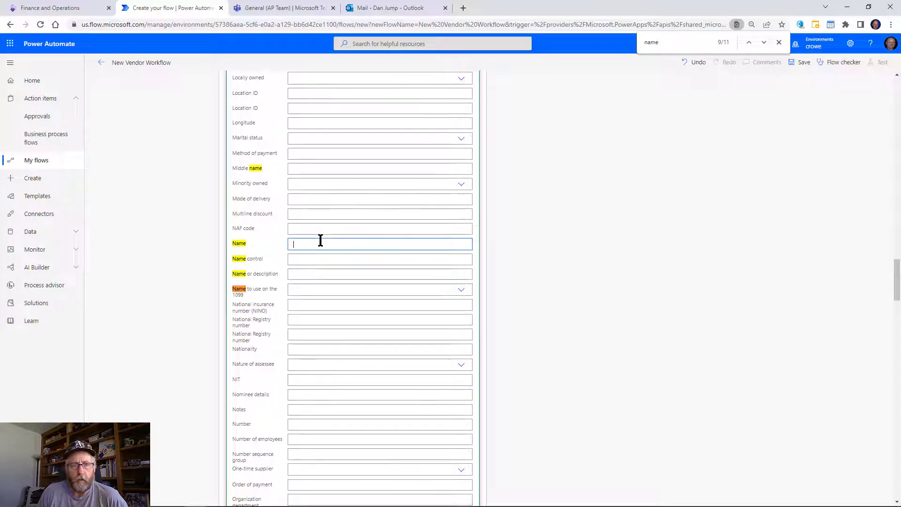
click(564, 309)
text(vend)
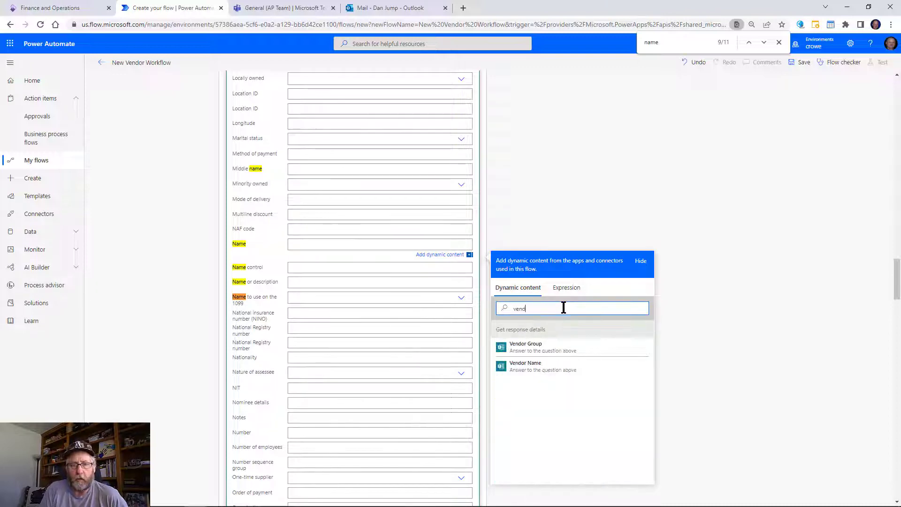
click(548, 365)
click(316, 280)
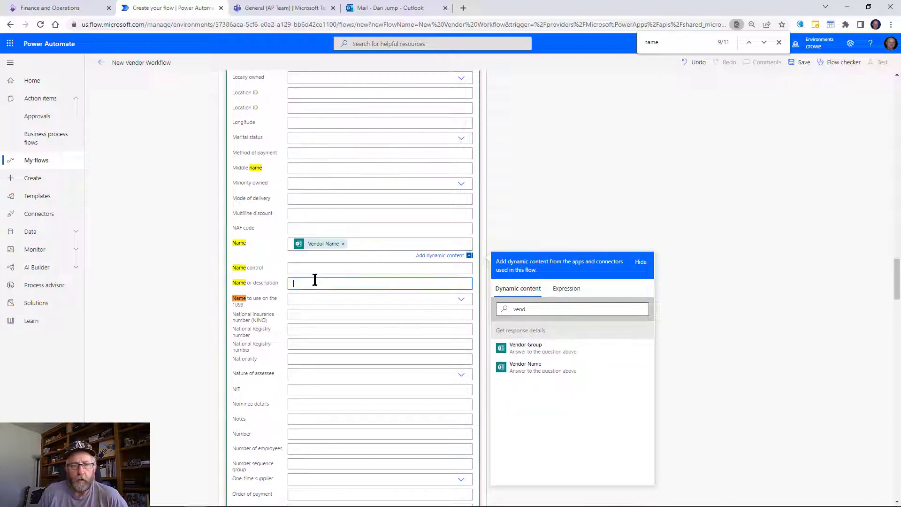
click(530, 347)
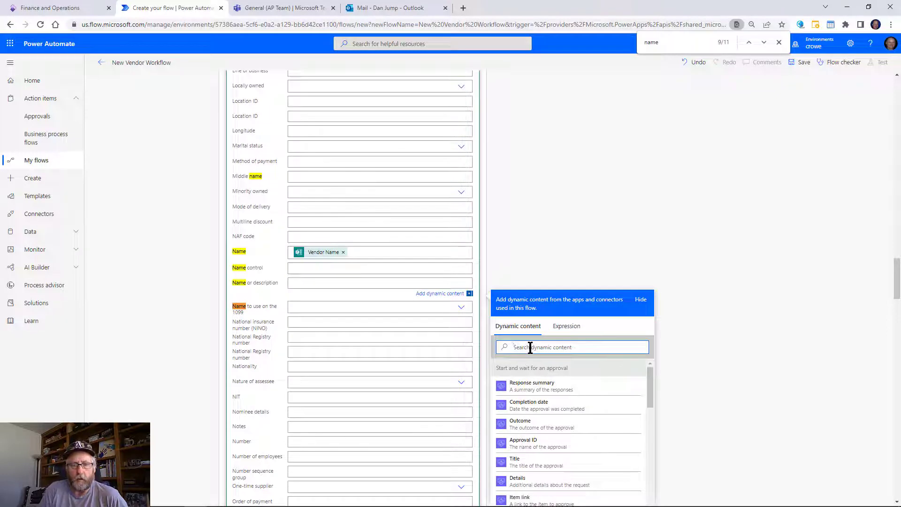
text(Ven)
click(516, 414)
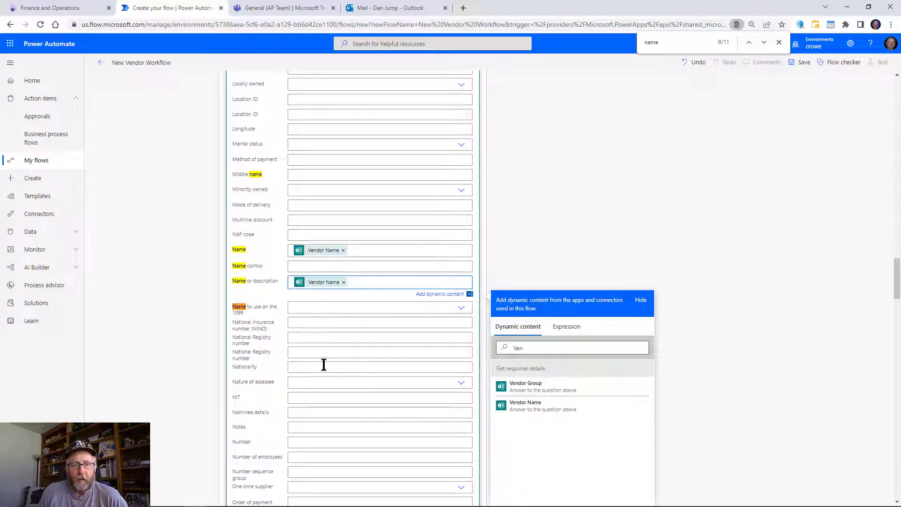
Search the page for 'email' to locate the Primary email field.
click(381, 266)
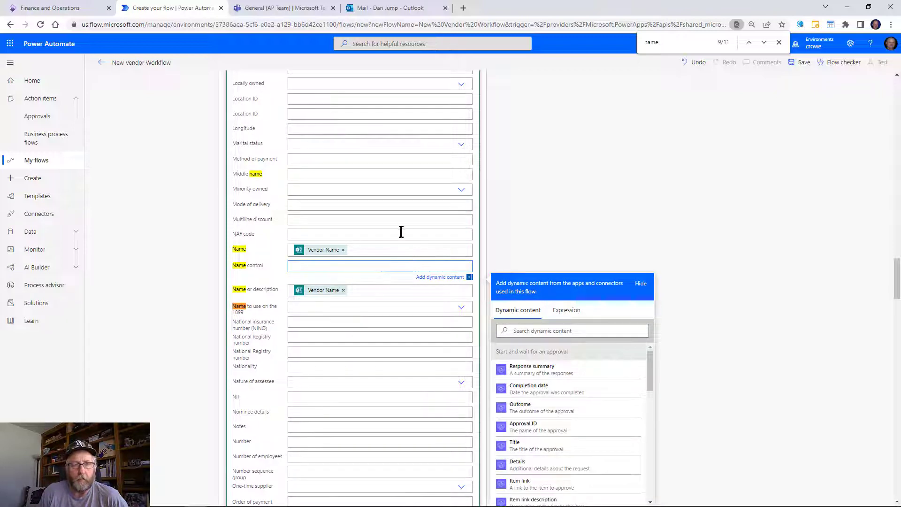
scroll(396, 229, up, 3)
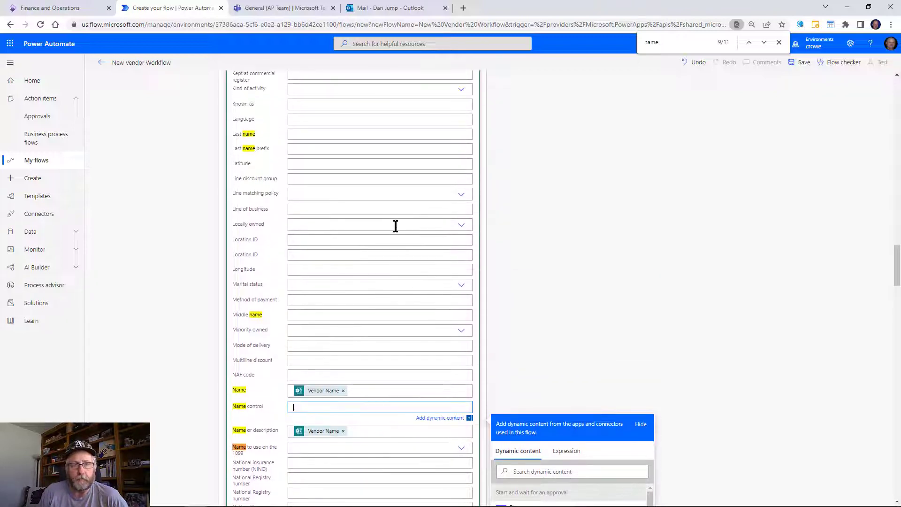
scroll(397, 225, up, 2)
scroll(541, 159, up, 20)
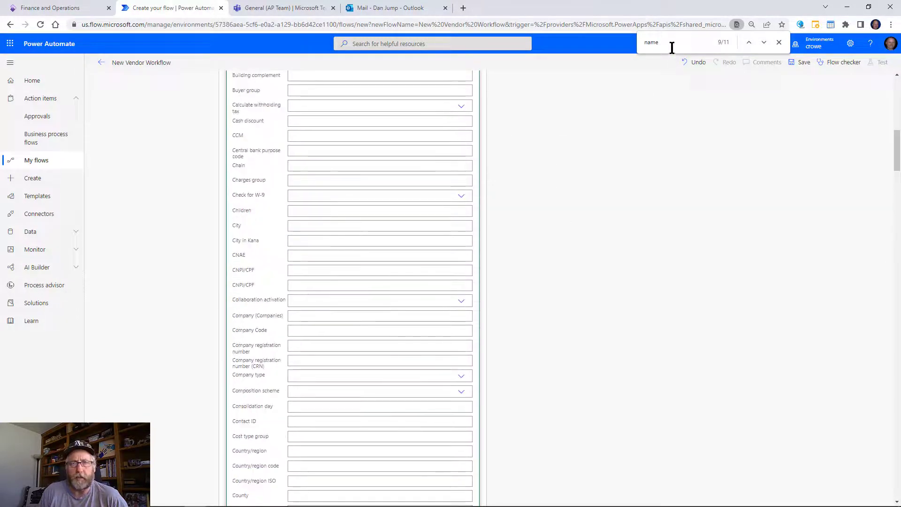
drag(671, 43, 615, 41)
text(email)
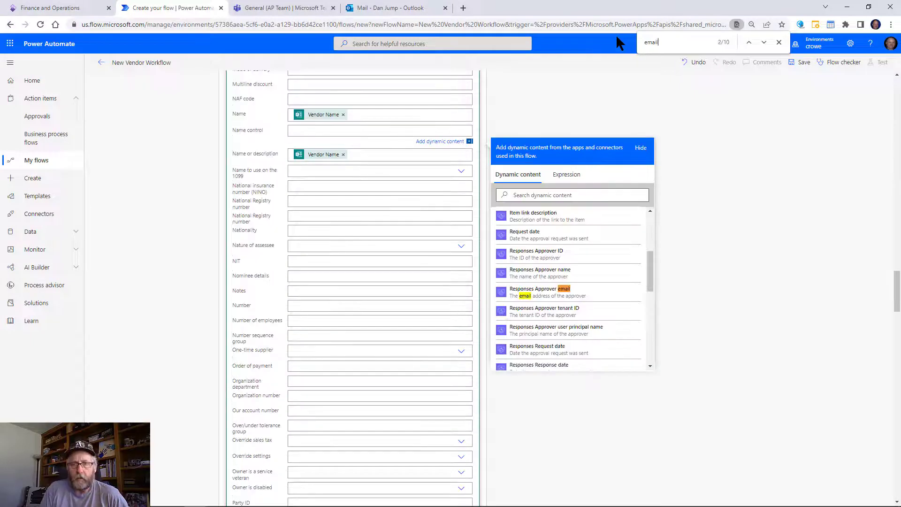
click(763, 42)
click(762, 42)
click(763, 42)
click(763, 42)
click(764, 42)
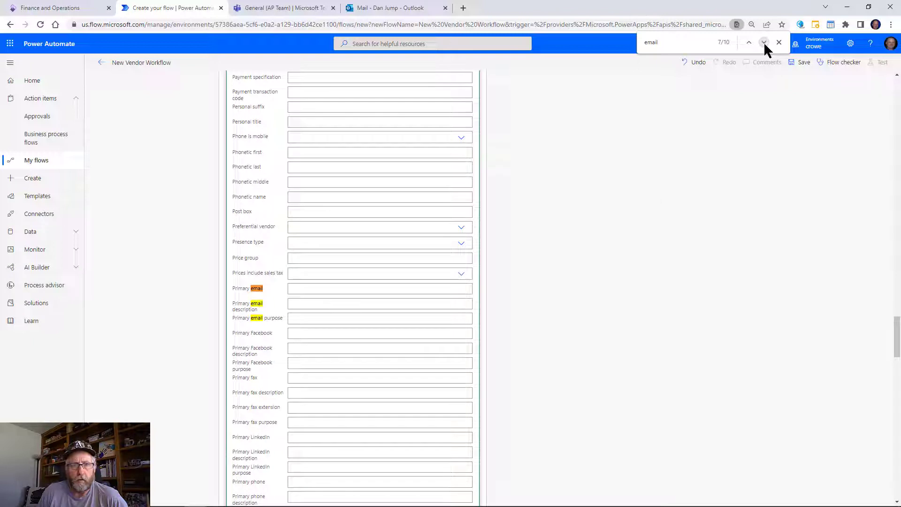
Map the form's Email answer into Primary email and close the page search.
click(322, 294)
click(525, 355)
text(email)
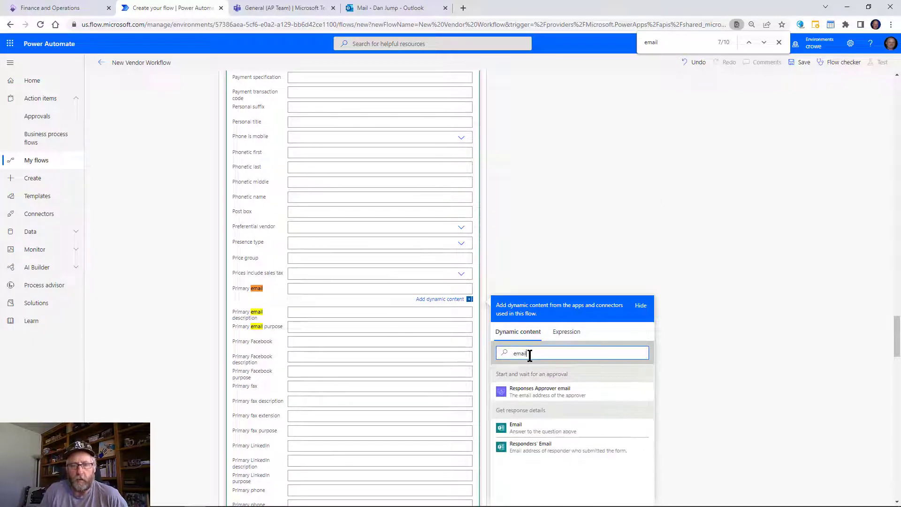
click(533, 427)
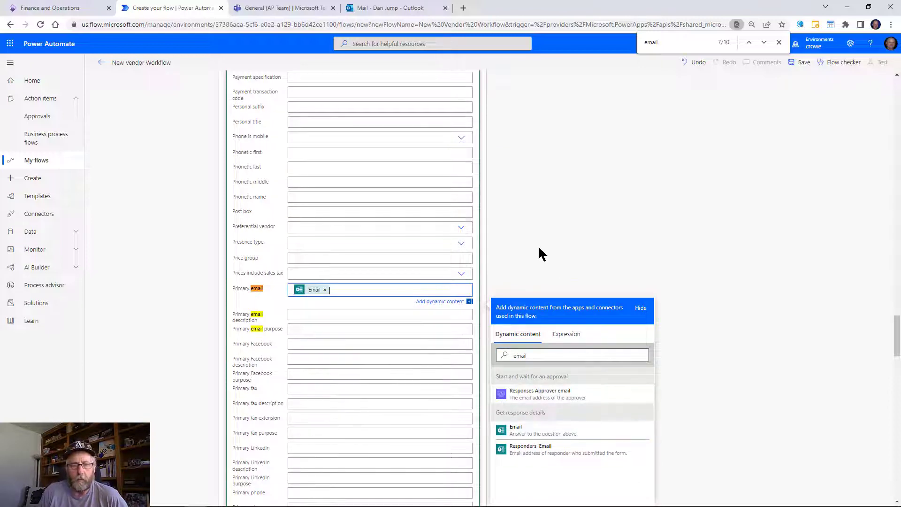
click(602, 181)
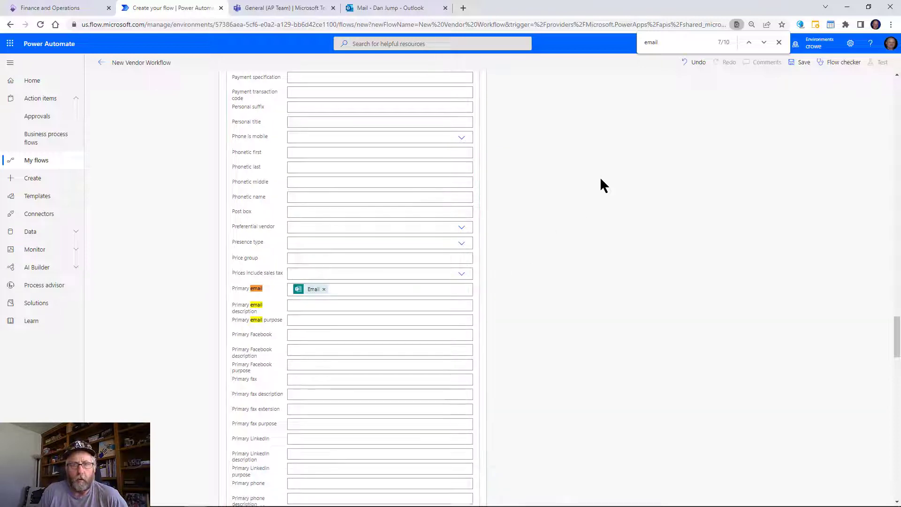
click(779, 42)
scroll(470, 284, up, 2)
Collapse Add a new row and add Teams' 'Post message in a chat or channel' action below it.
scroll(468, 277, up, 20)
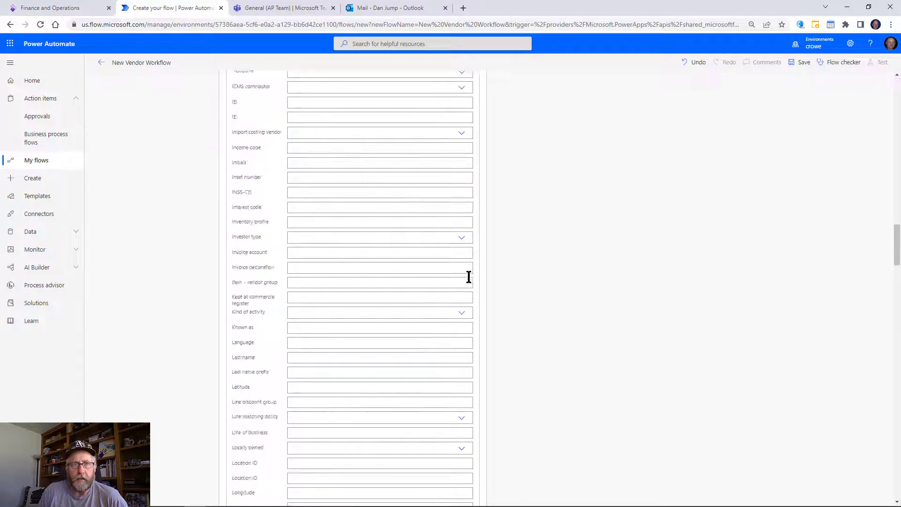
scroll(445, 288, up, 3)
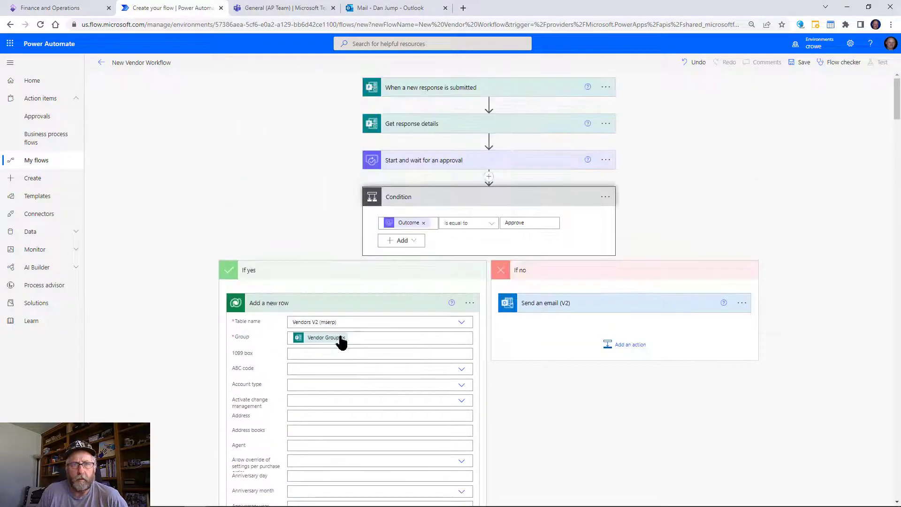
click(350, 305)
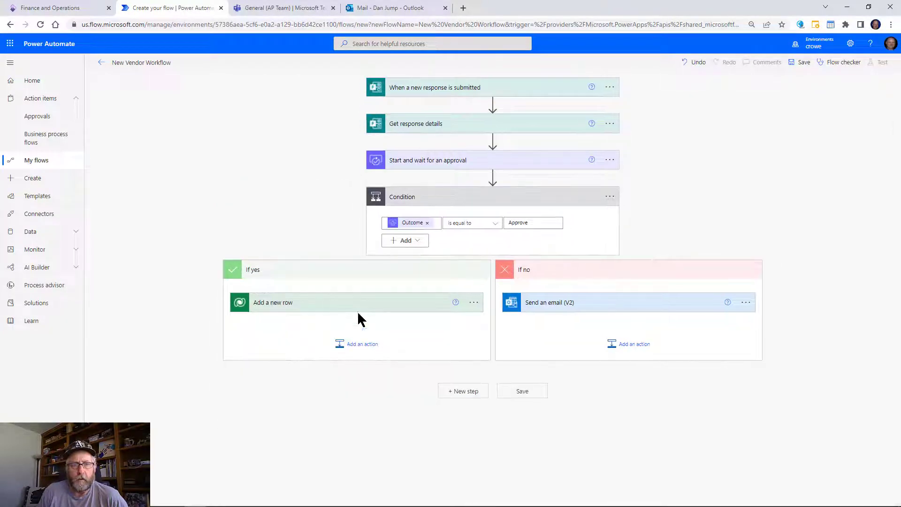
click(360, 347)
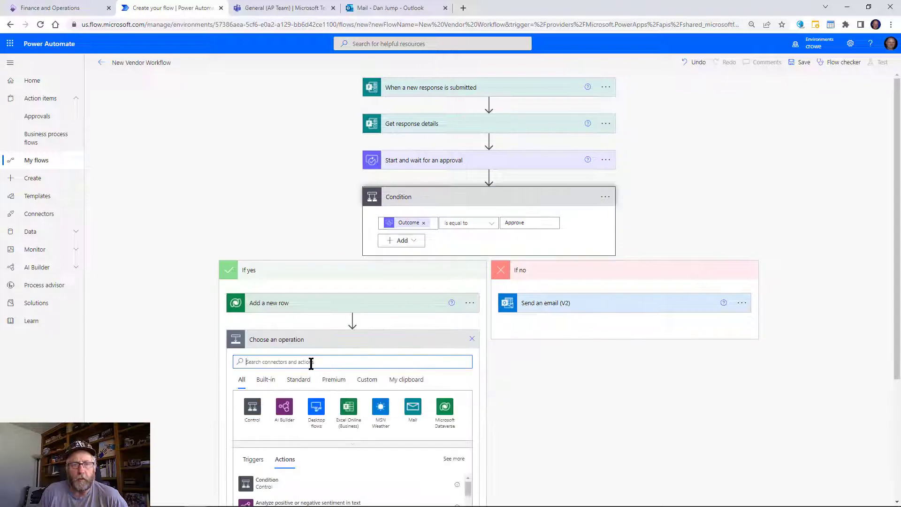
text(teams)
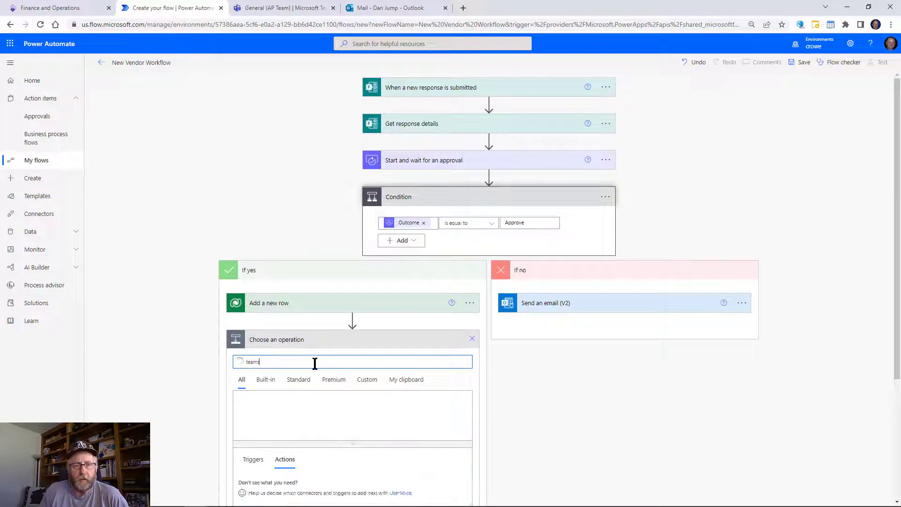
click(257, 422)
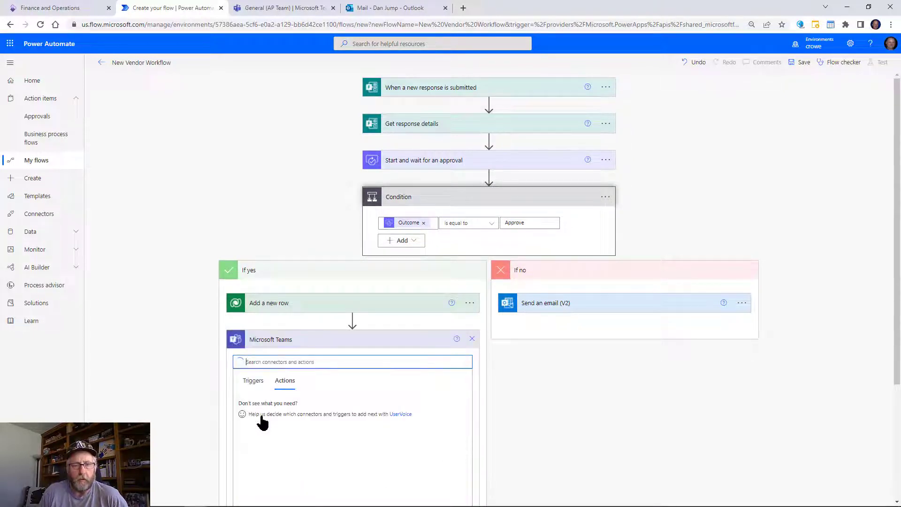
scroll(333, 419, down, 5)
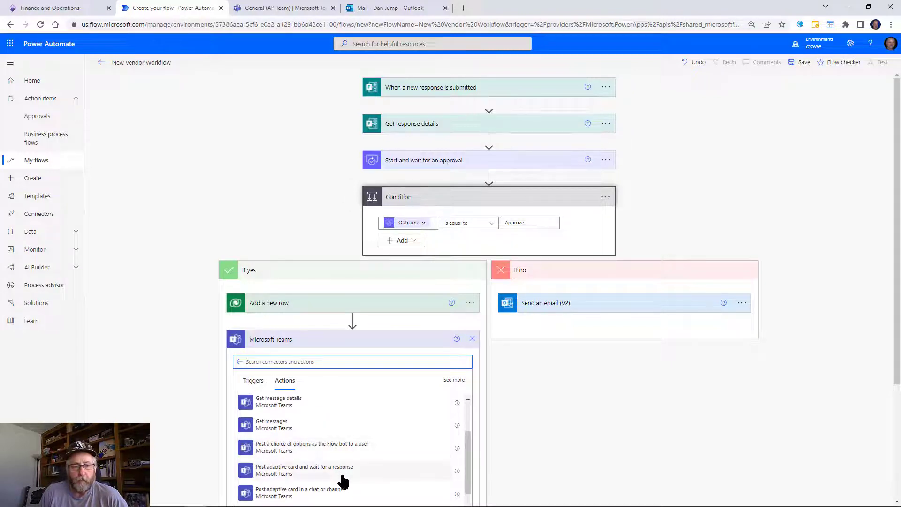
click(407, 419)
Post as User in a Channel, targeting the AP Team's General channel.
click(465, 358)
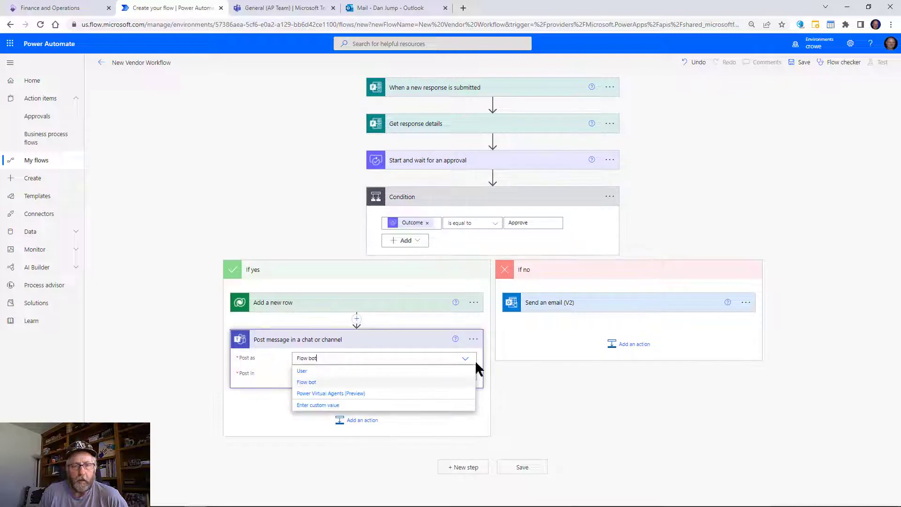
click(356, 378)
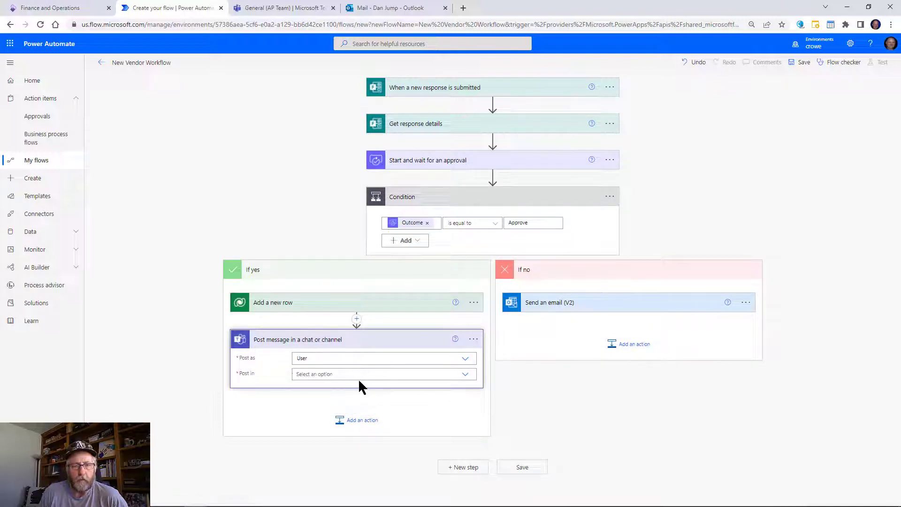
click(361, 375)
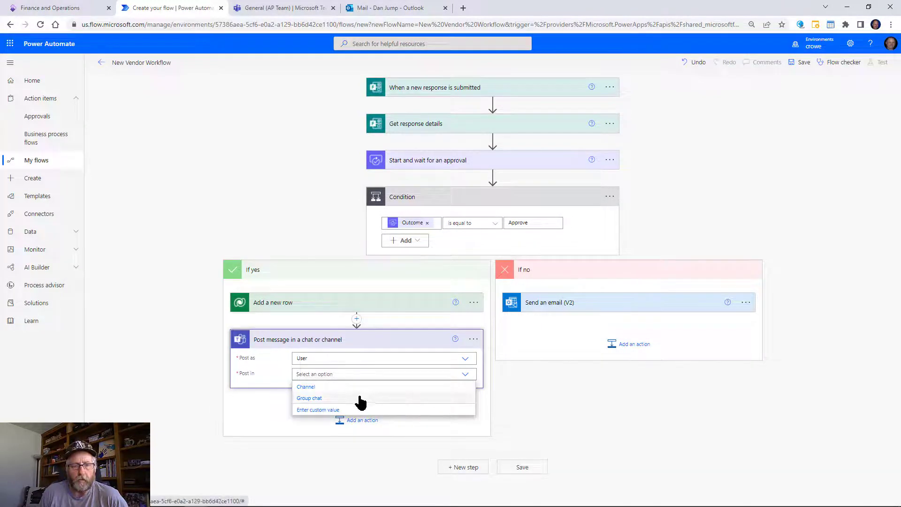
click(354, 387)
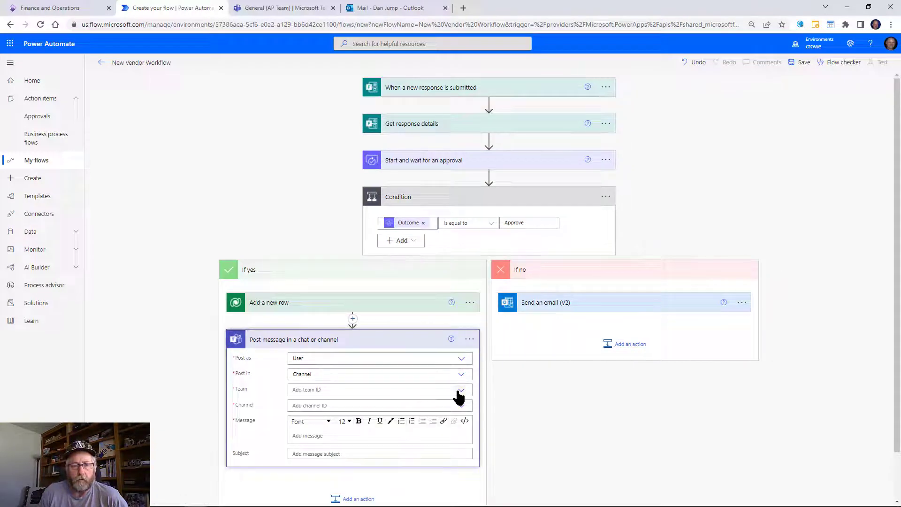
click(427, 394)
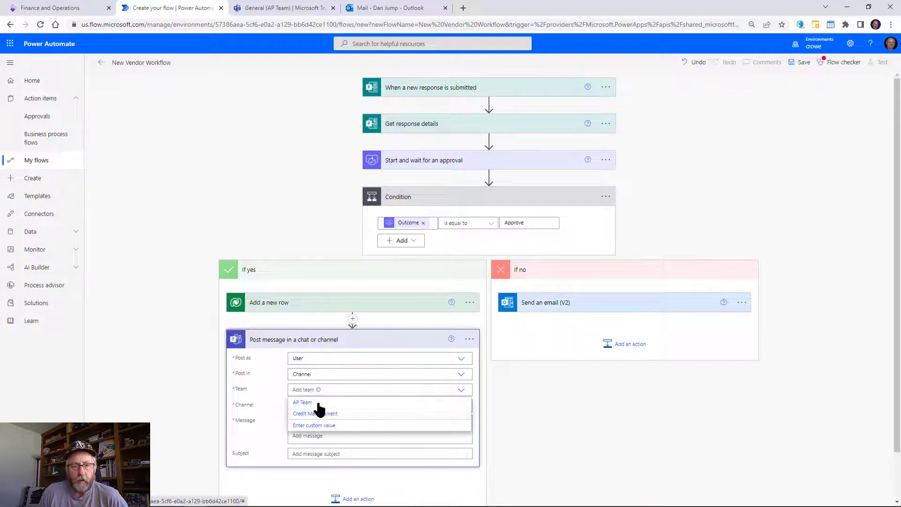
click(313, 403)
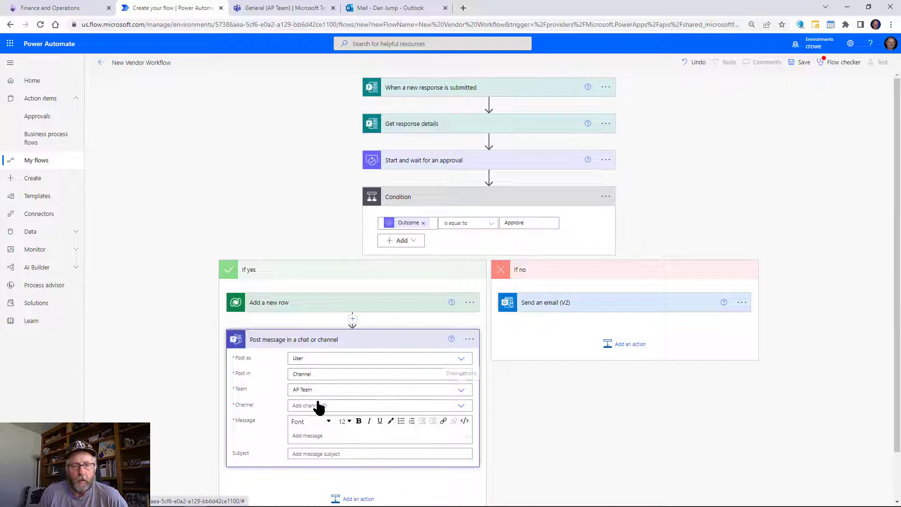
click(460, 407)
click(334, 419)
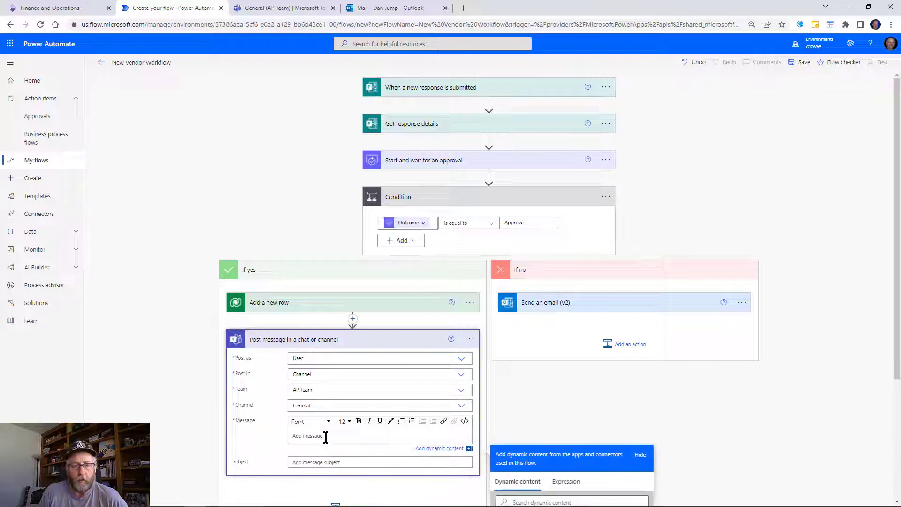
Replace the pasted message text with 'New vendor was created -'.
text(Hello and thank you for working with Contoso Entertainment.  In order to complete the setup of your vendor record we will need a complete and signed W9 form.  A blank form is attached for your convenience.  Please return this form as soon as possible.  Thank you, Accounts Payable Department)
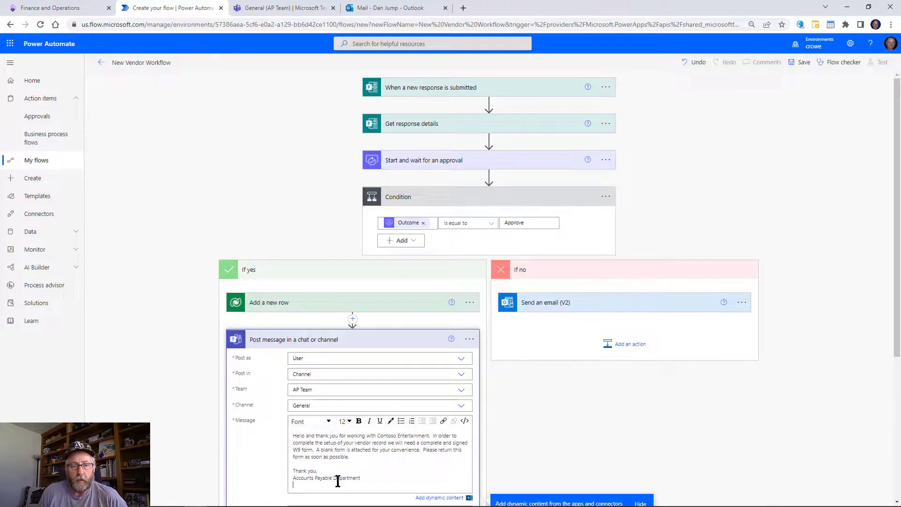
drag(372, 476, 266, 427)
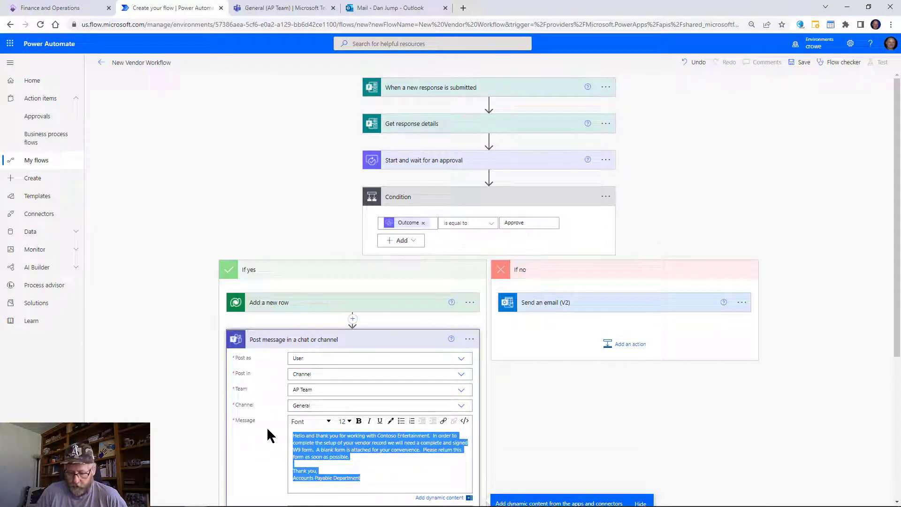
key(BackSpace)
text(New vendor was created -)
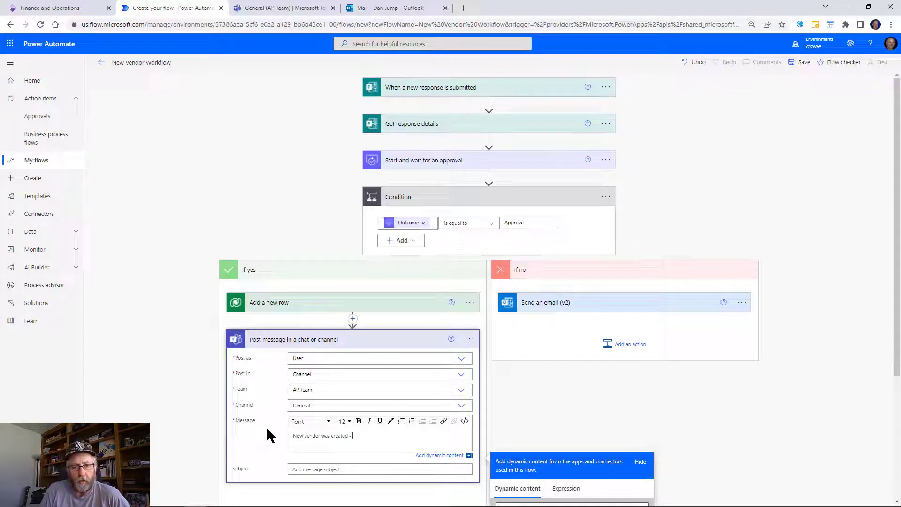
Append the Vendor account and Vendor Name dynamic values to the message.
scroll(657, 411, down, 2)
click(590, 414)
text(vendor)
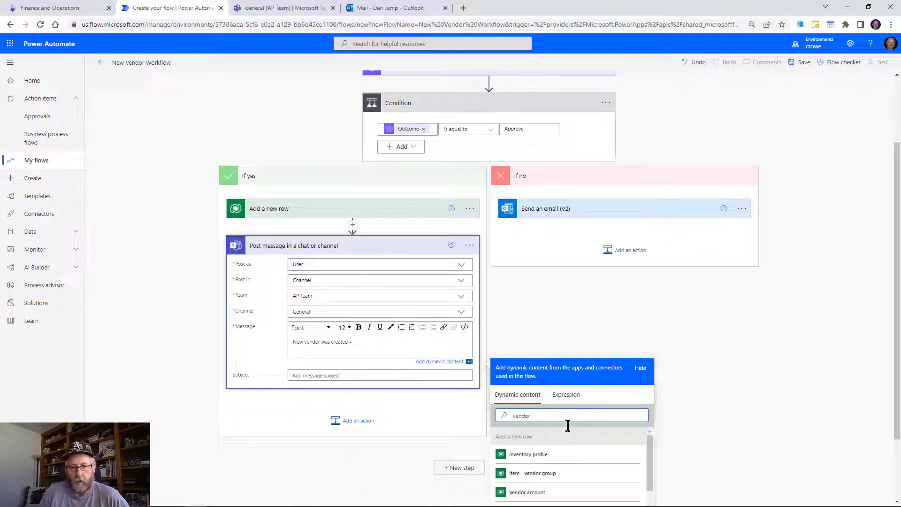
click(563, 492)
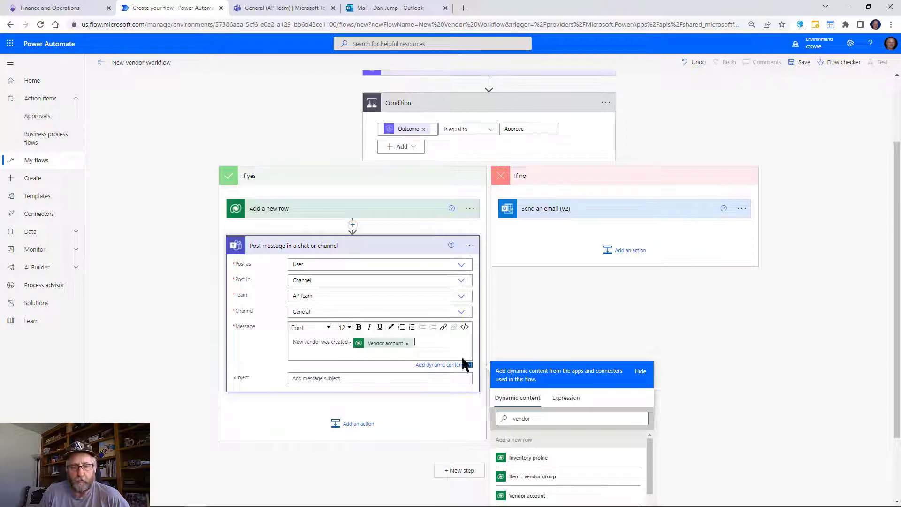
drag(547, 418, 449, 413)
text(vendor)
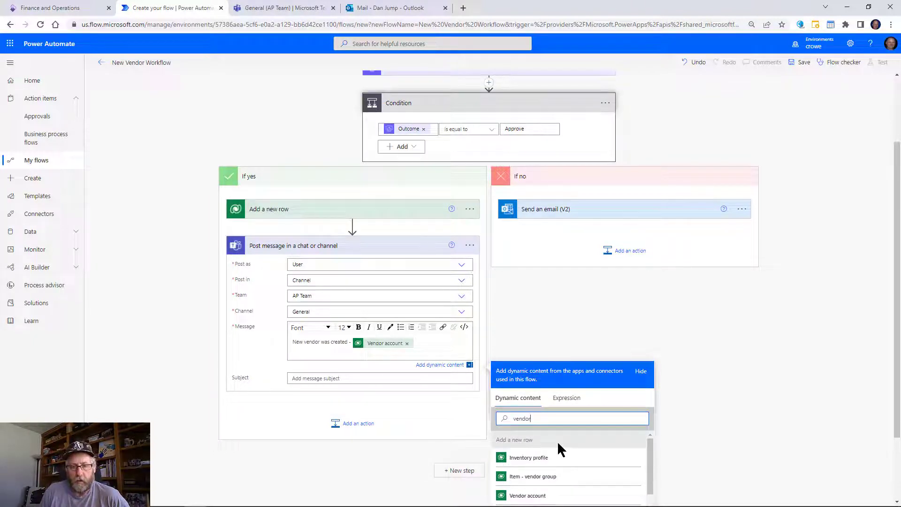
scroll(589, 469, down, 5)
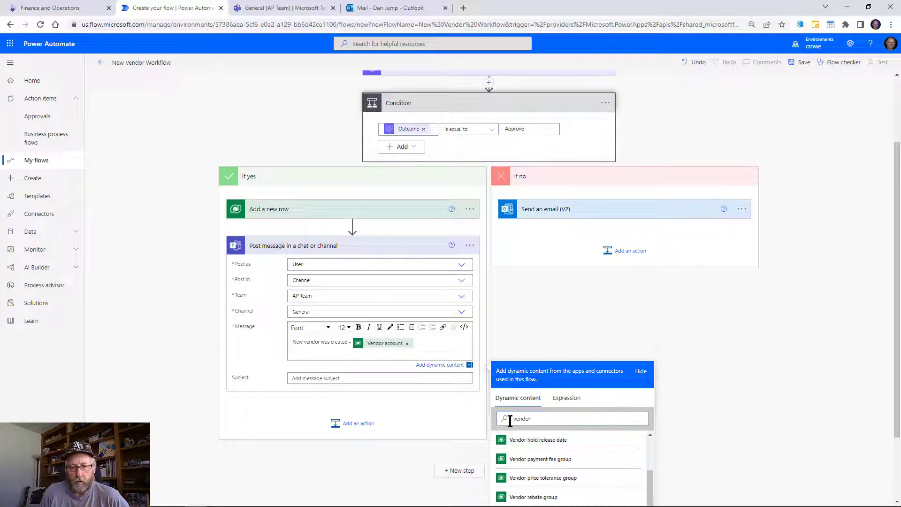
text(name)
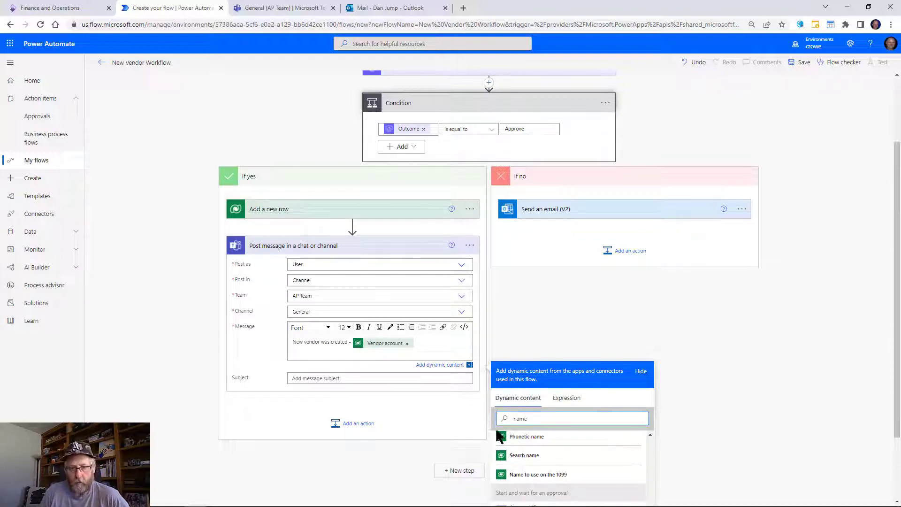
scroll(548, 448, down, 2)
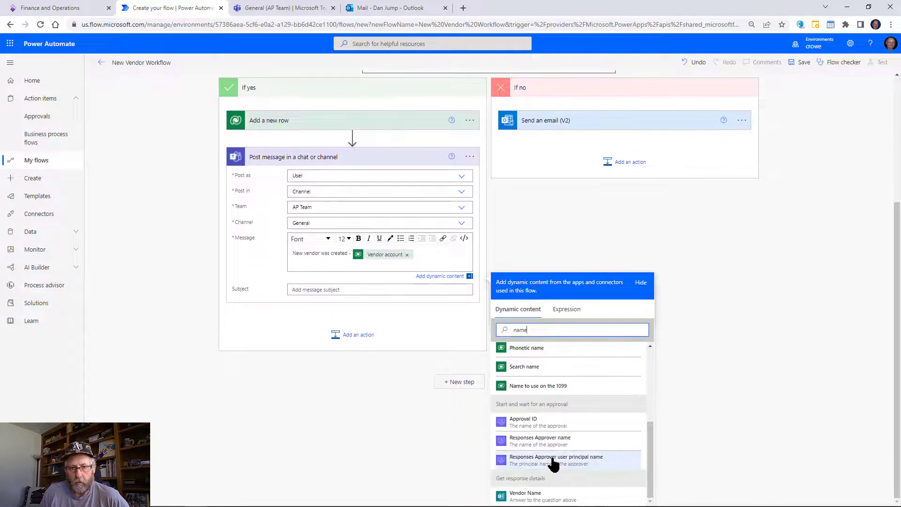
click(580, 492)
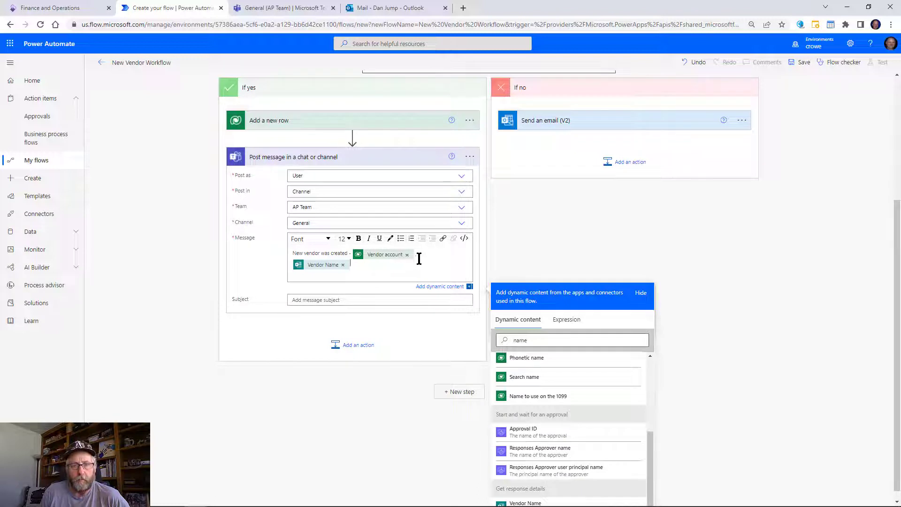
Add a OneDrive for Business 'Get file metadata' step pointing to fw9.pdf.
click(357, 347)
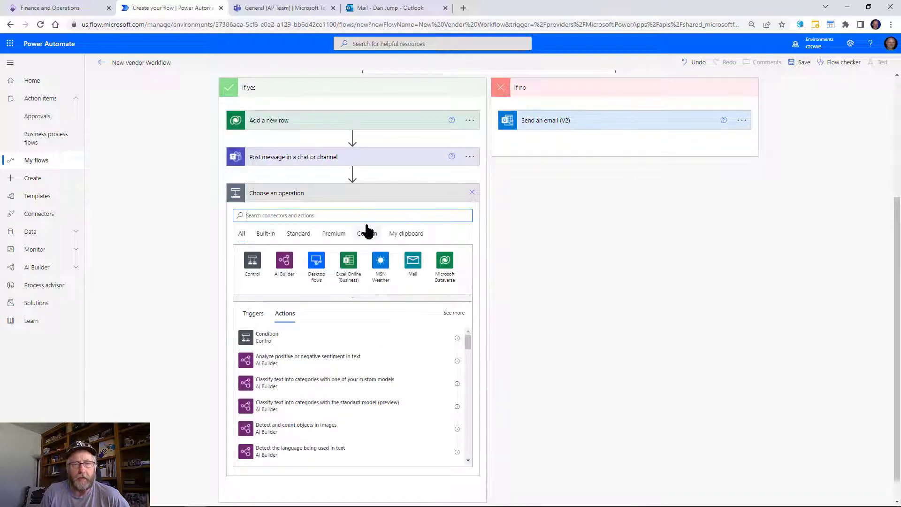
click(354, 213)
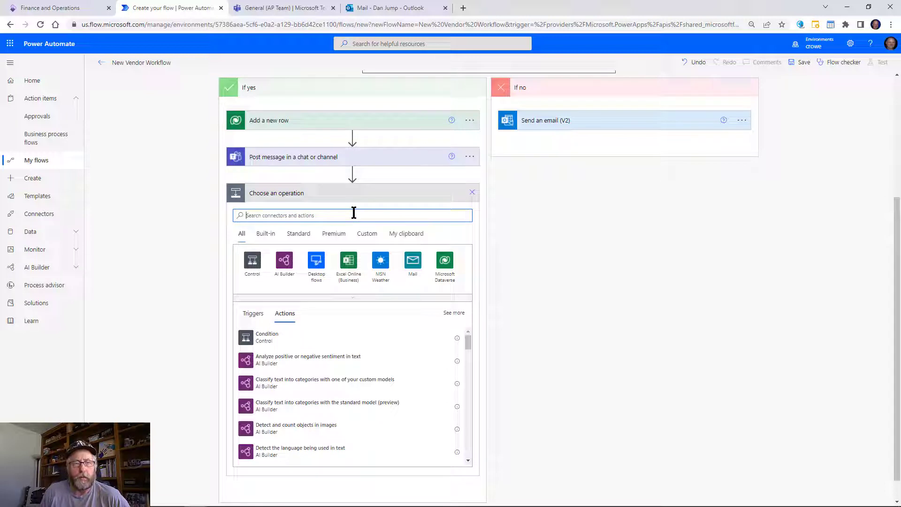
text(one)
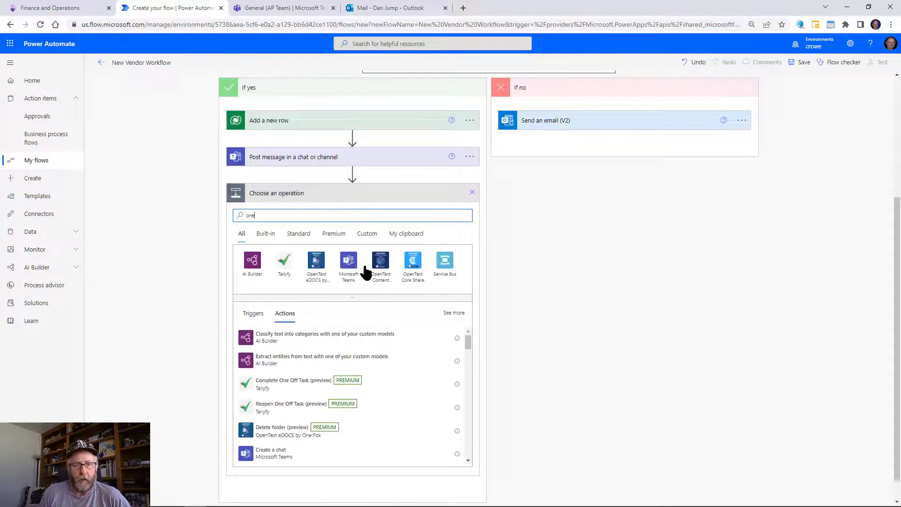
text(dr)
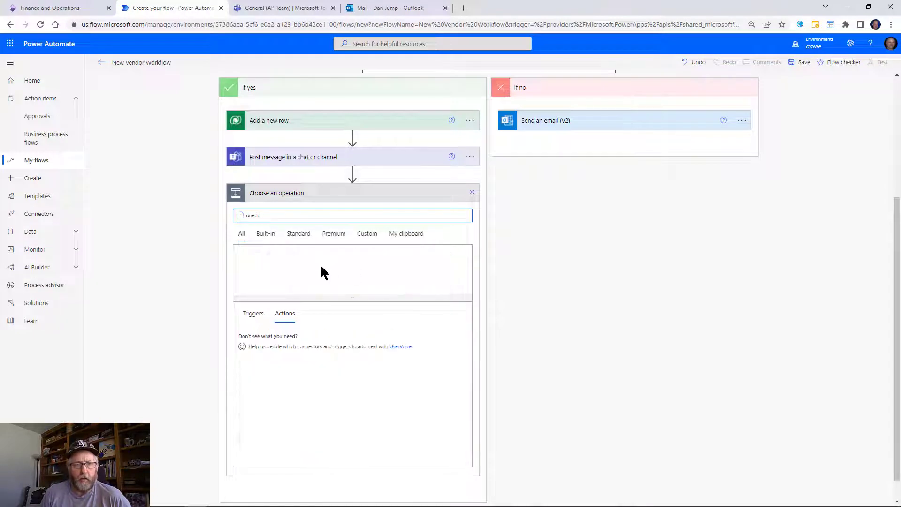
text(ive)
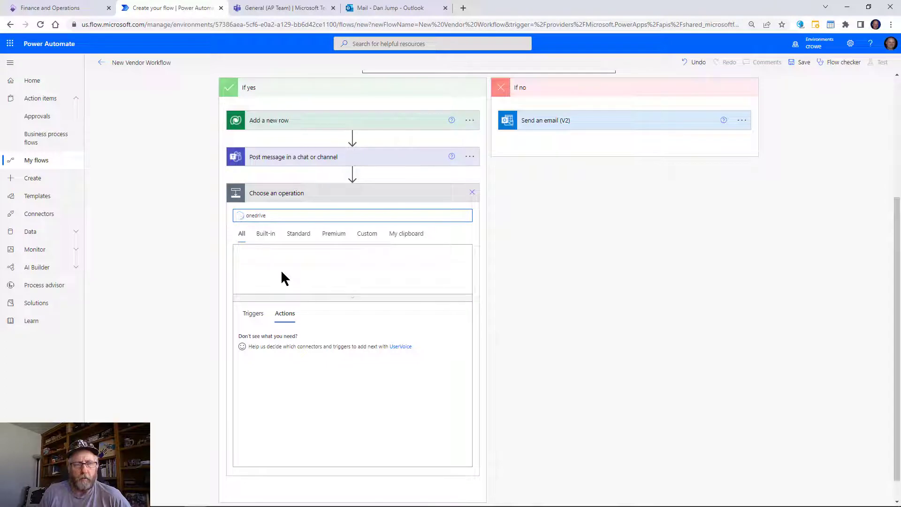
click(248, 271)
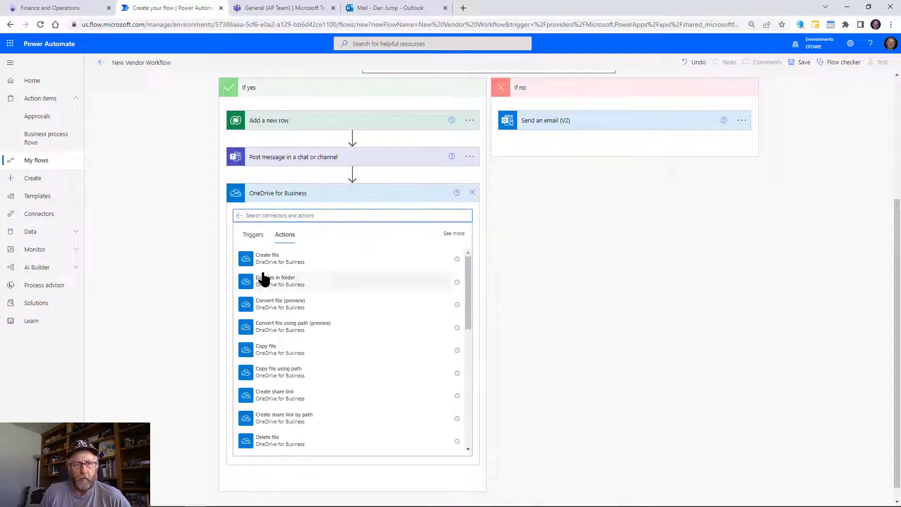
text(meta)
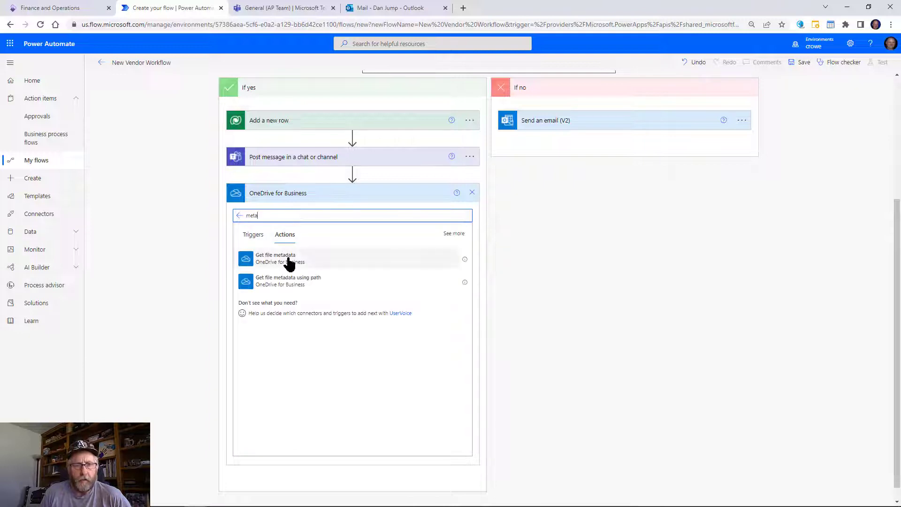
click(288, 259)
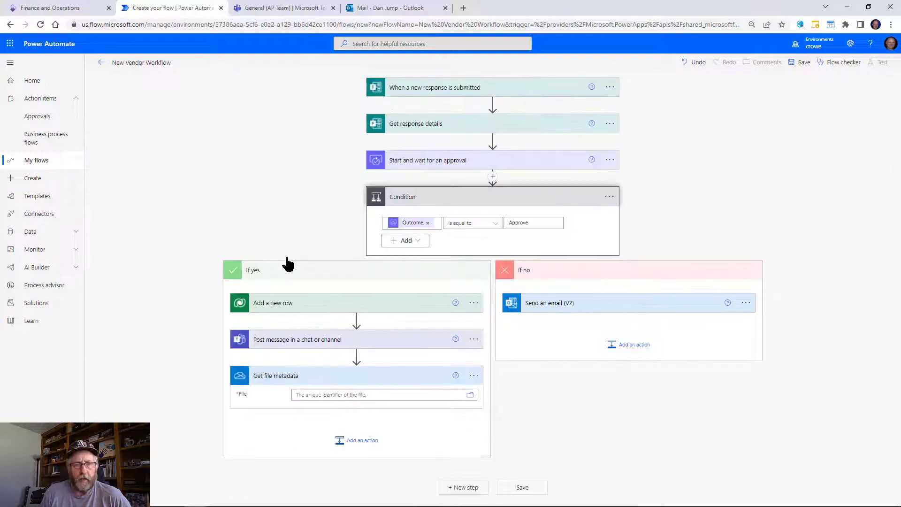
click(469, 396)
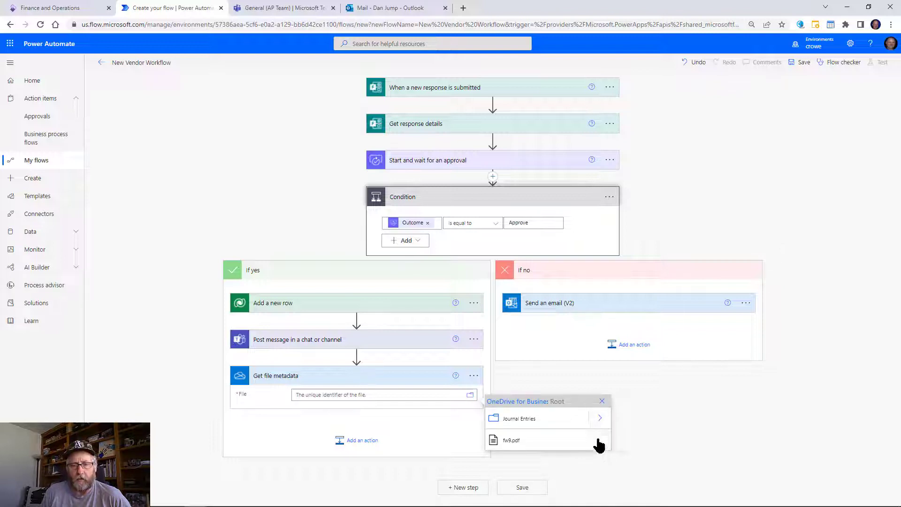
click(581, 443)
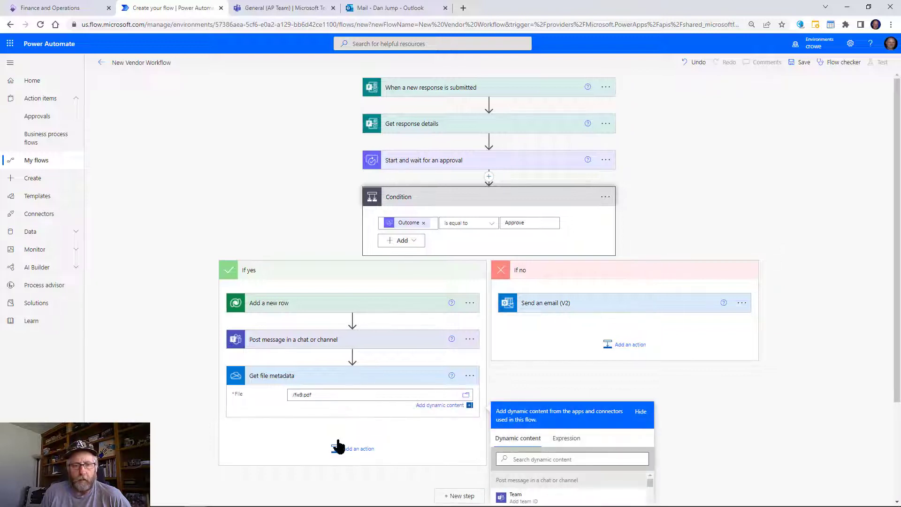
click(347, 449)
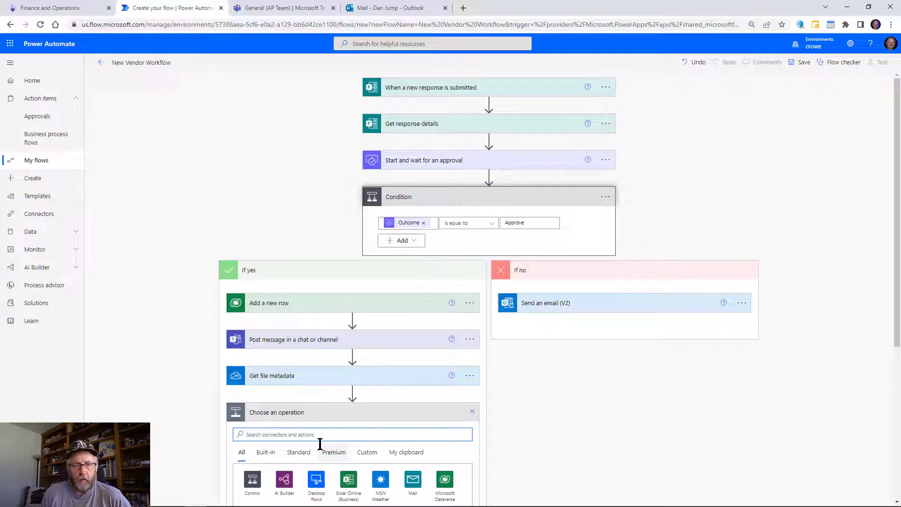
Add OneDrive for Business 'Get file content' for fw9.pdf, picked from the Root folder.
text(one)
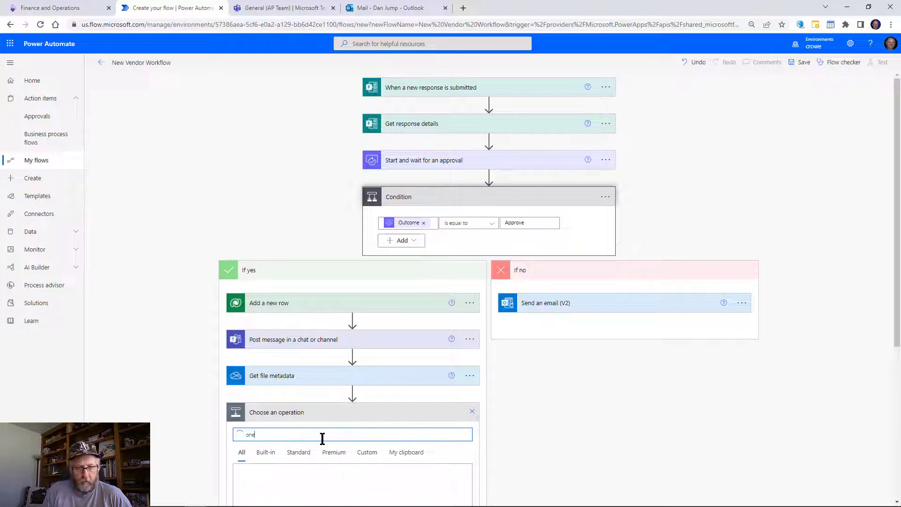
text(drive)
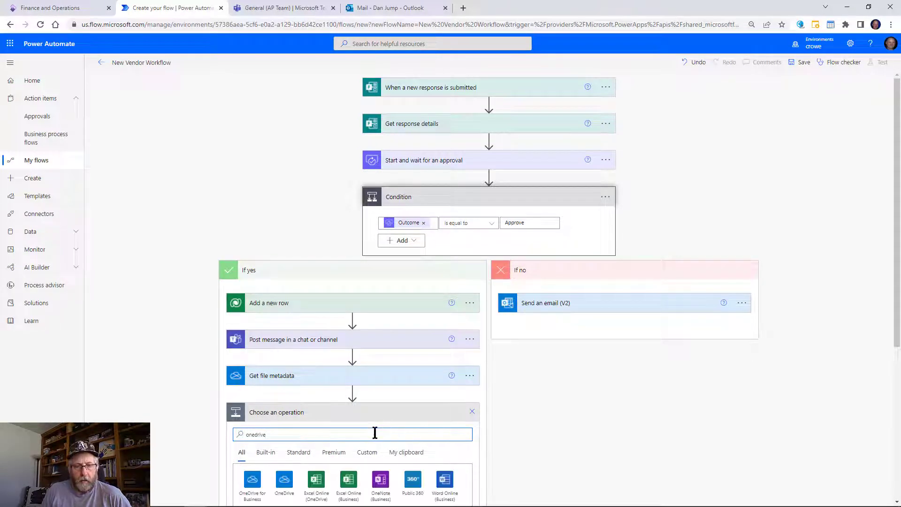
click(254, 479)
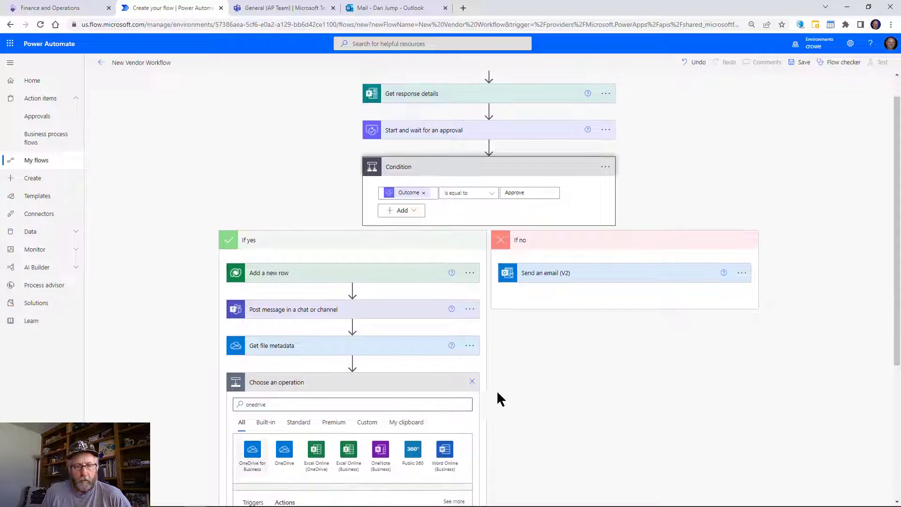
scroll(419, 445, down, 1)
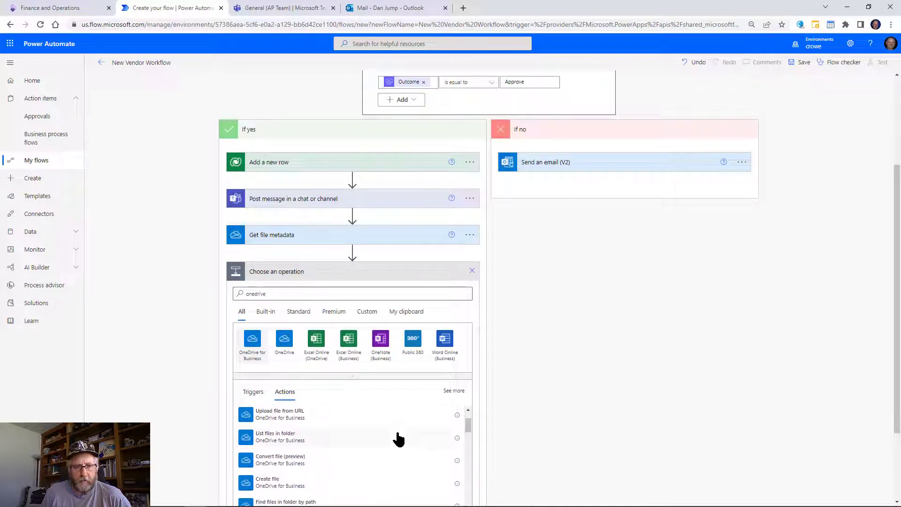
scroll(462, 438, down, 1)
scroll(428, 447, down, 5)
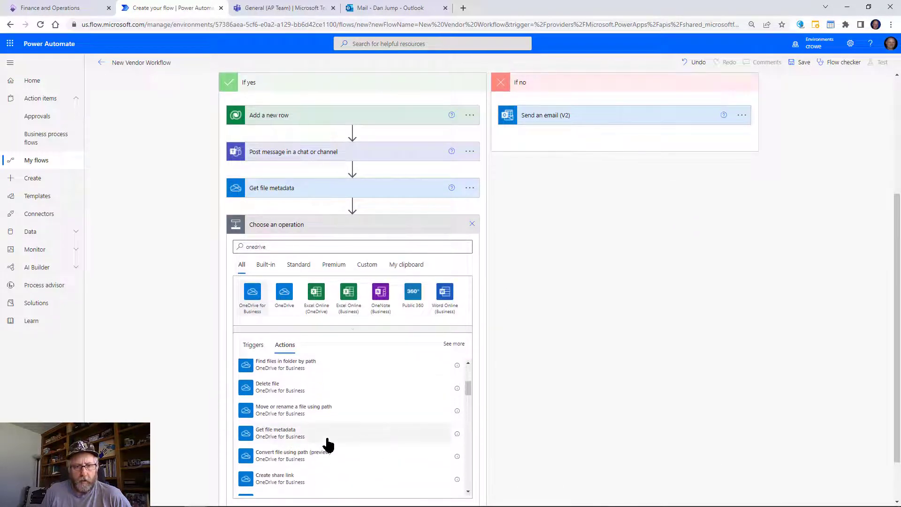
click(270, 246)
click(252, 293)
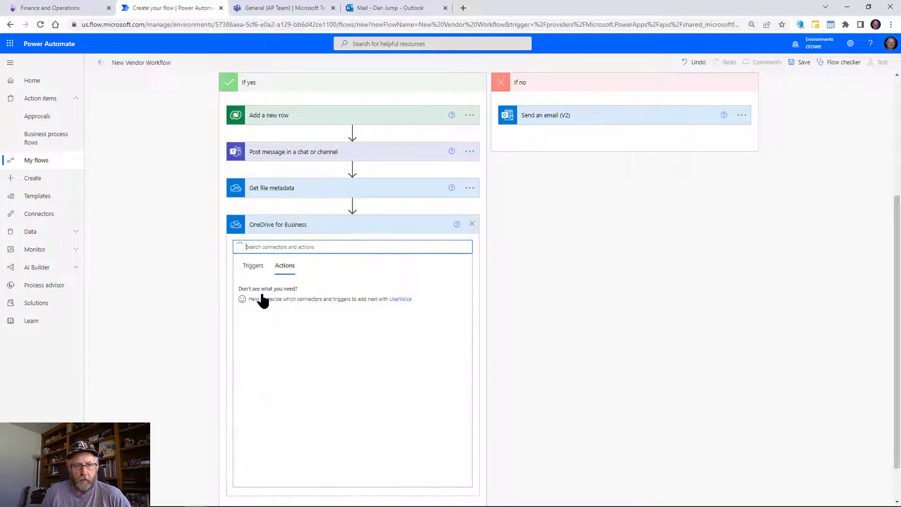
text(conte)
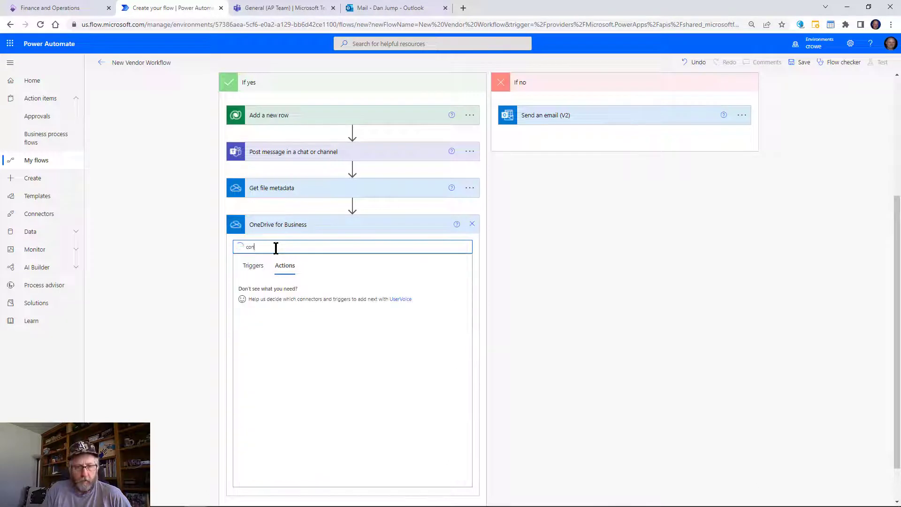
click(281, 311)
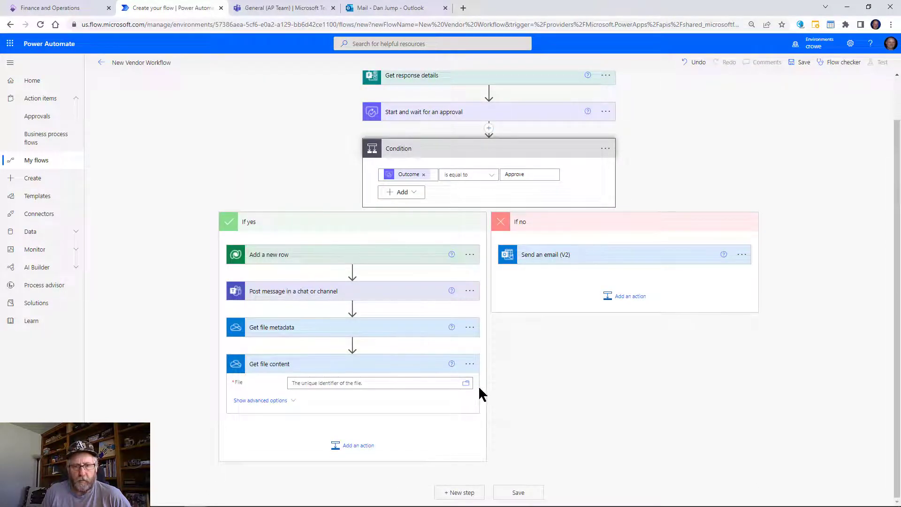
click(465, 383)
click(590, 408)
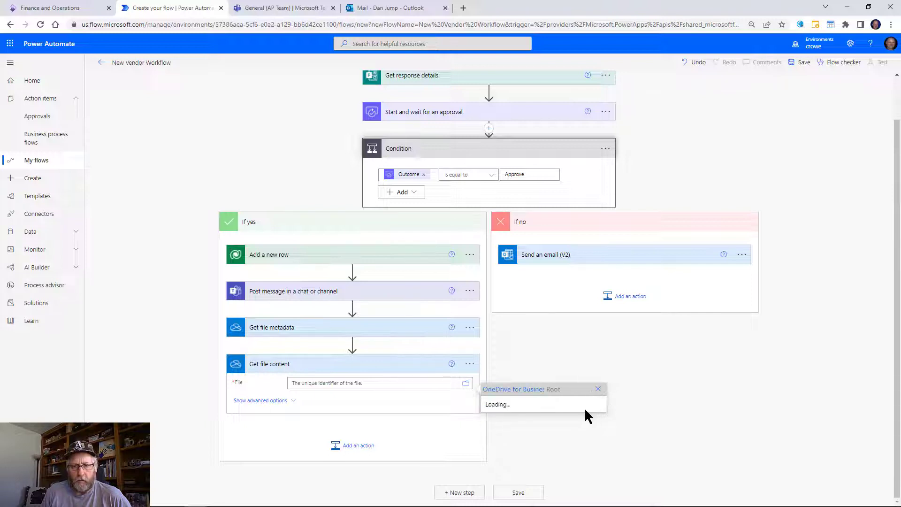
click(539, 429)
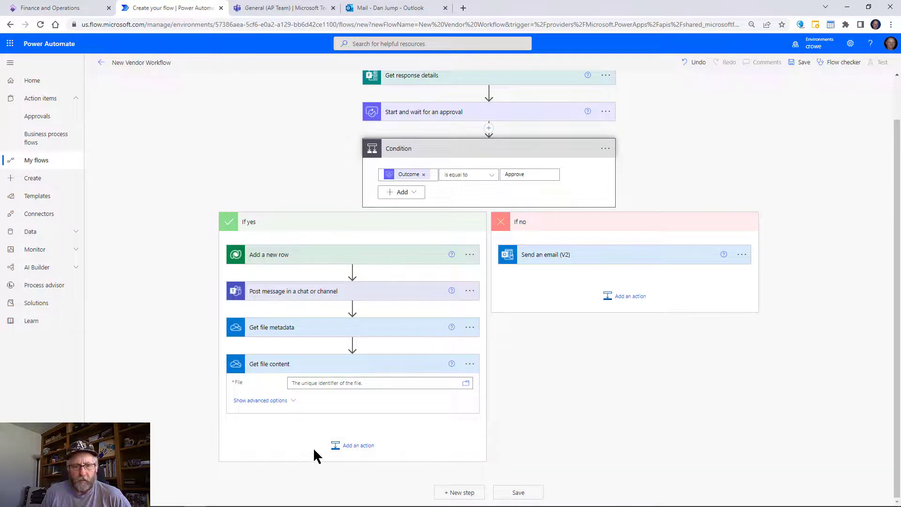
Add an Office 365 Outlook 'Send an email (V2)' action after Get file content.
click(349, 454)
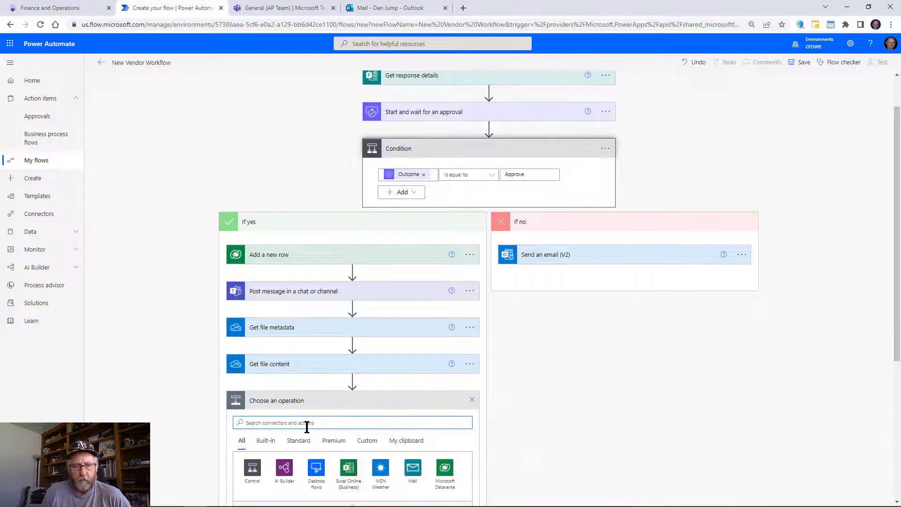
text(send)
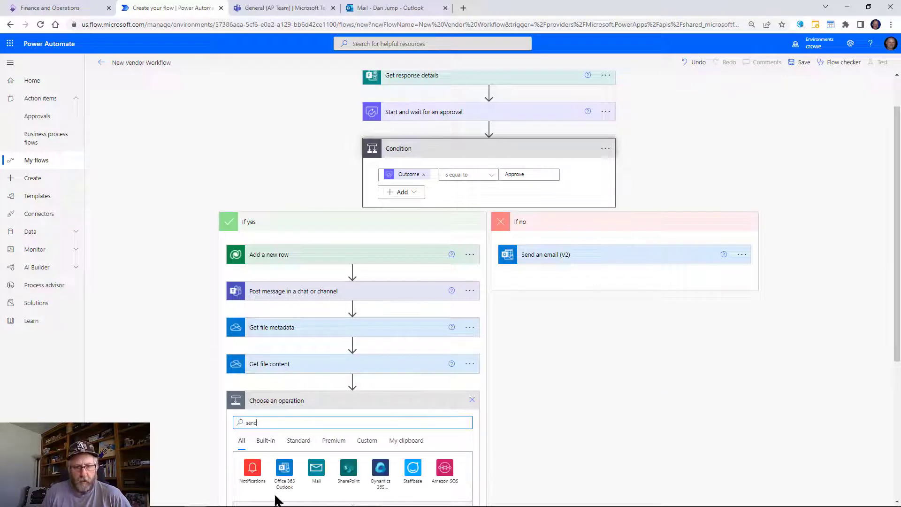
click(284, 469)
scroll(370, 445, down, 2)
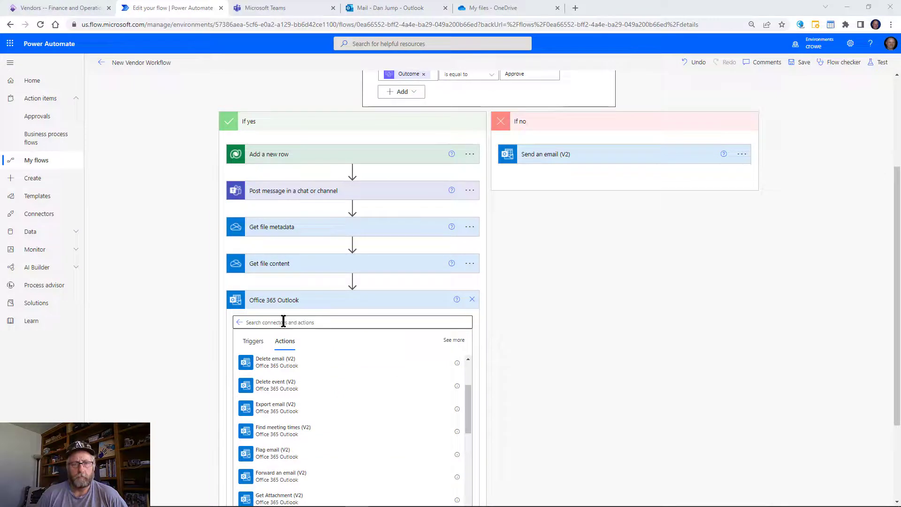
click(284, 322)
text(se)
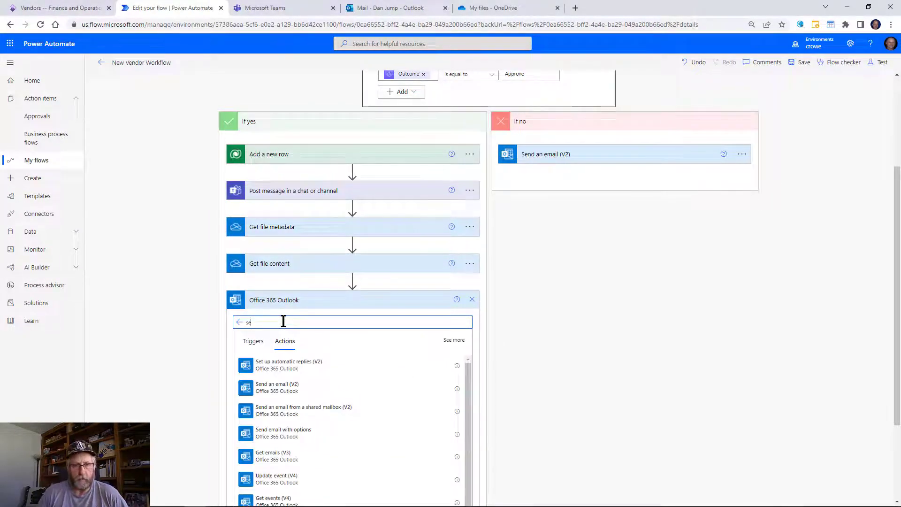
click(277, 387)
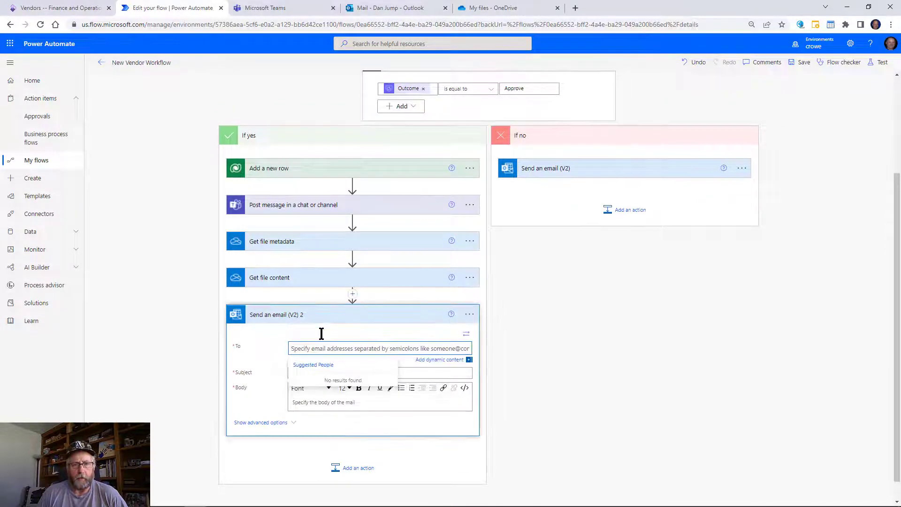
Address it to the form's Email, subject 'Vendor onboarding - W9 Request', with the W9 request body.
click(430, 359)
click(574, 413)
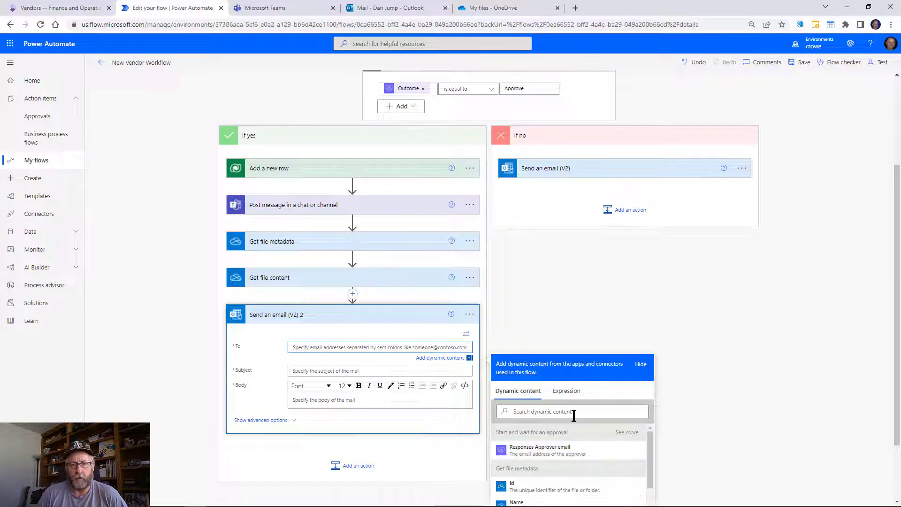
text(ema)
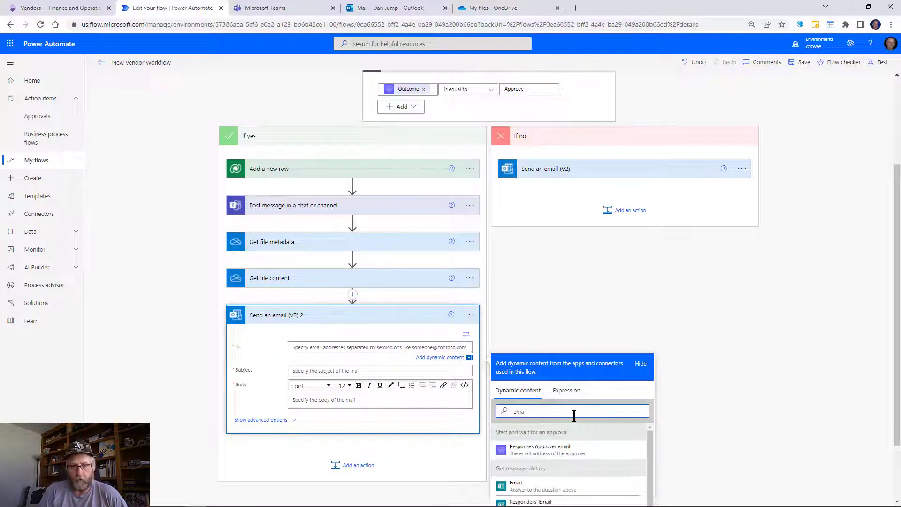
click(529, 489)
click(327, 371)
text(Vendor onboarding - @)
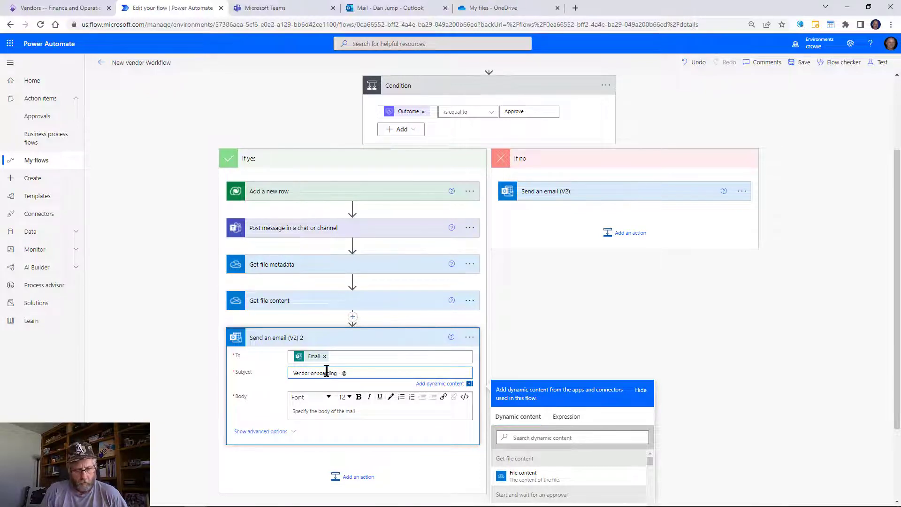
key(BackSpace)
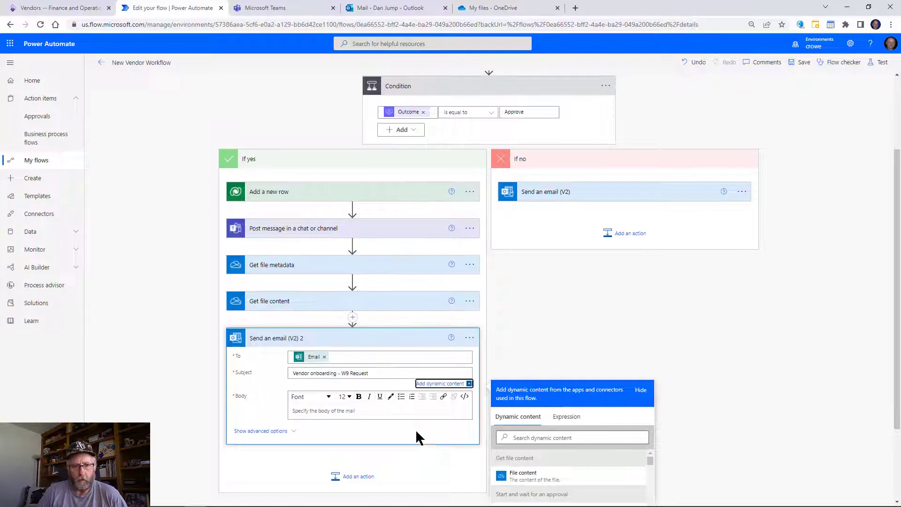
click(364, 406)
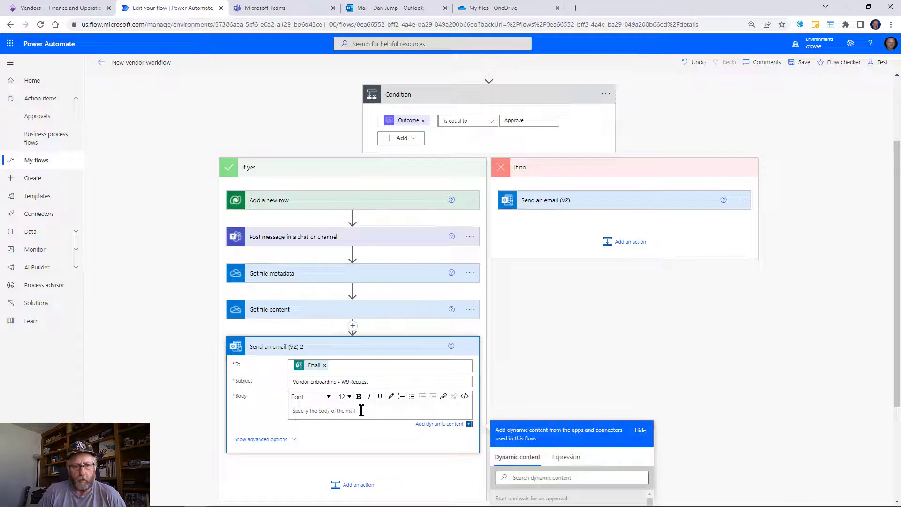
text(Hello and thank you for working with Contoso Entertainment.  In order to complete the setup of your vendor record we will need a complete and signed W9 form.  A blank form is attached for your convenience.  Please return this form as soon as possible.  Thank you, Accounts Payable Department)
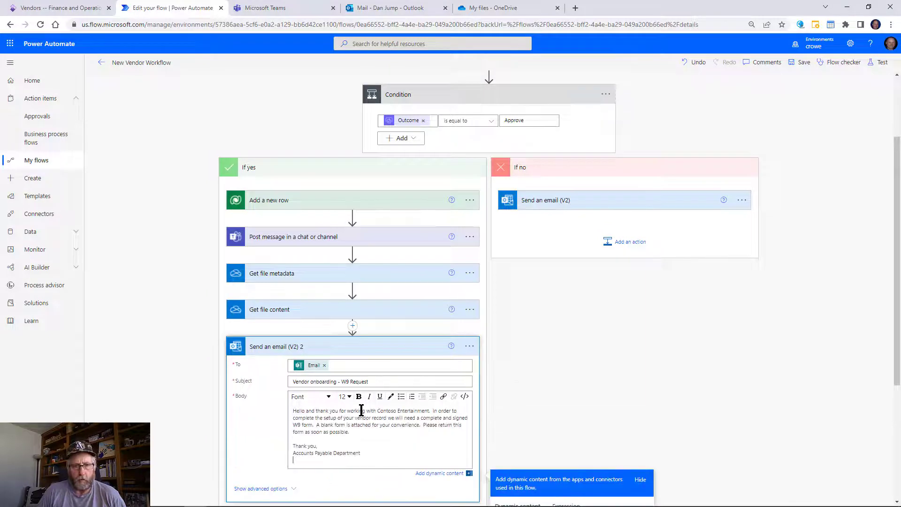
In advanced options, attach the file using its Name and File content values.
click(277, 490)
scroll(328, 413, down, 2)
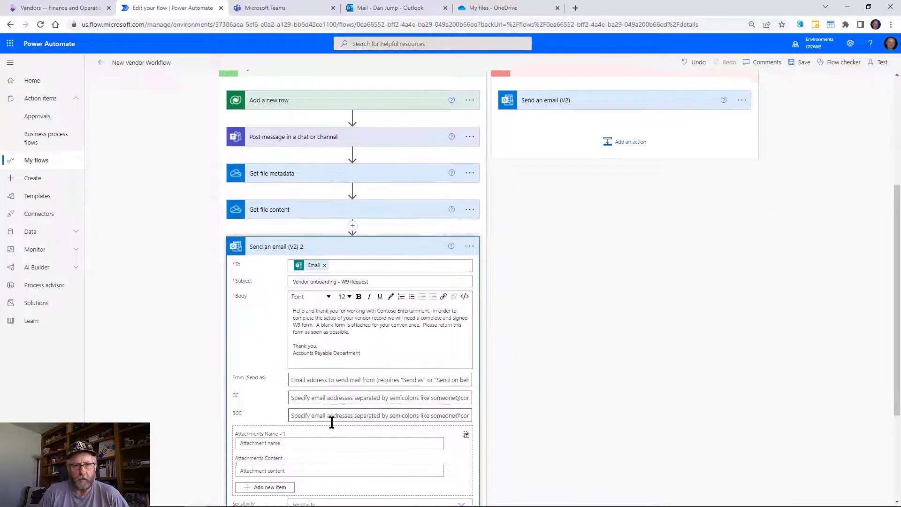
scroll(332, 422, down, 2)
click(301, 355)
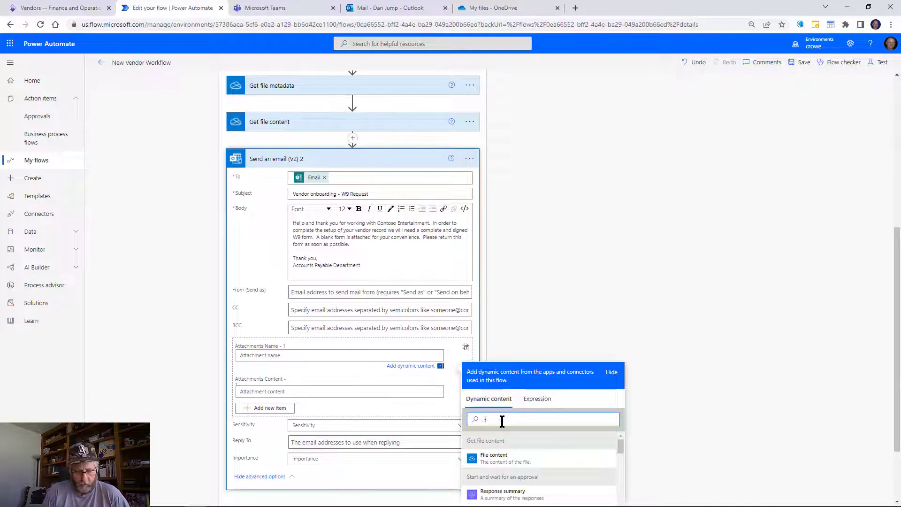
text(file)
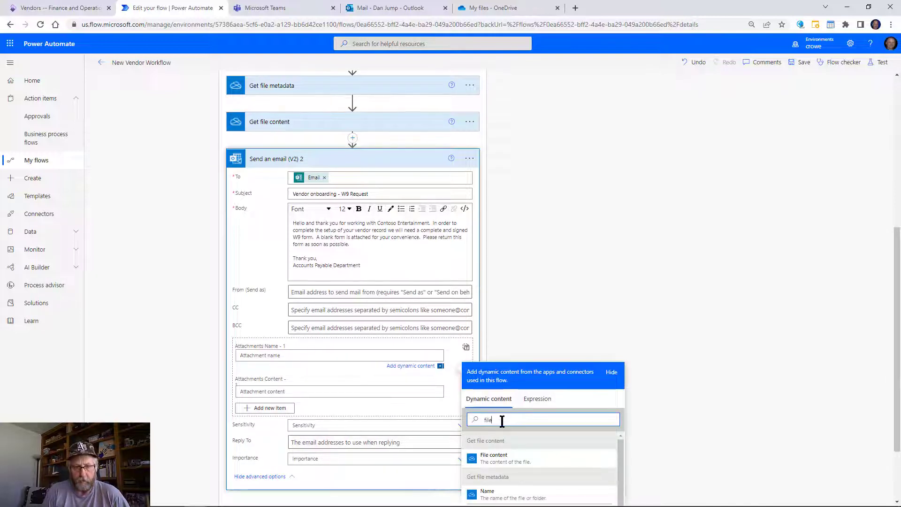
click(501, 497)
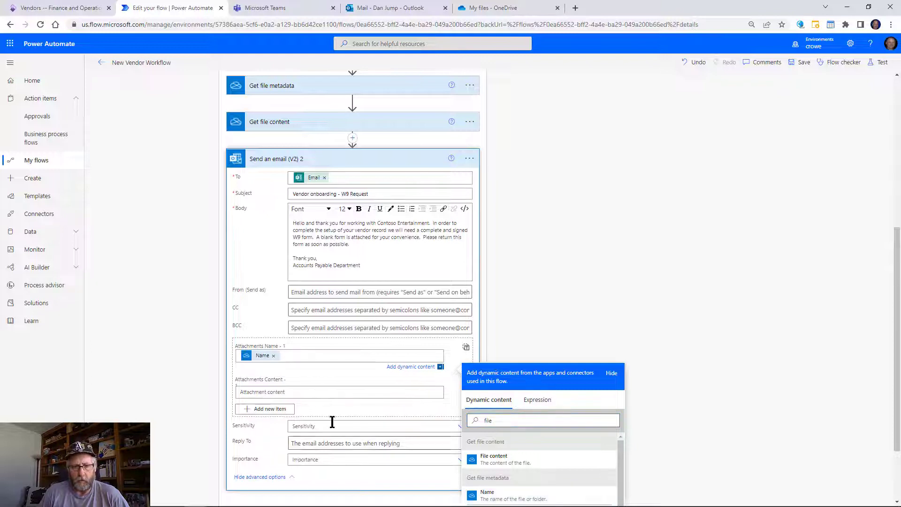
click(281, 391)
click(504, 488)
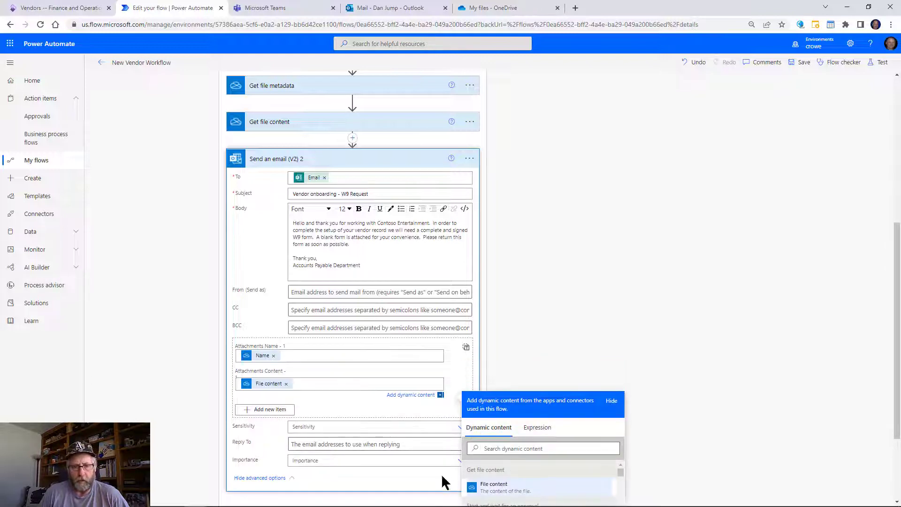
click(522, 355)
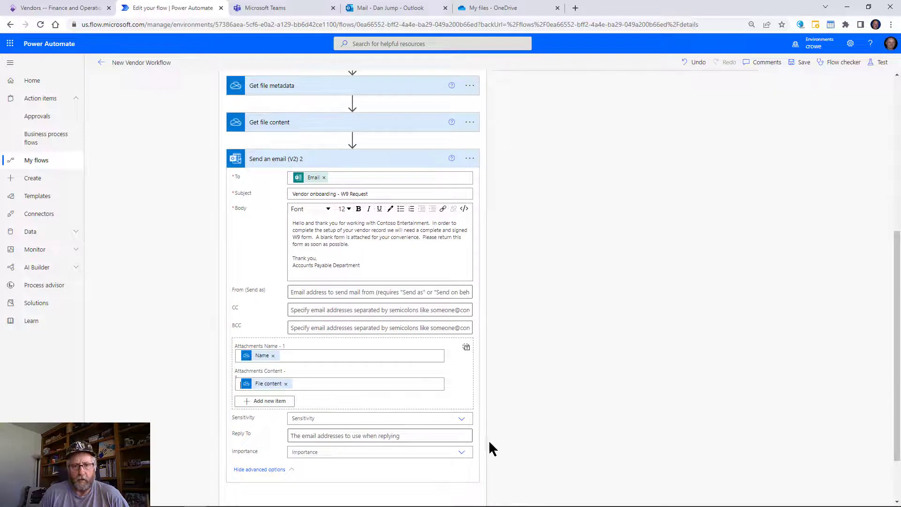
scroll(469, 450, down, 2)
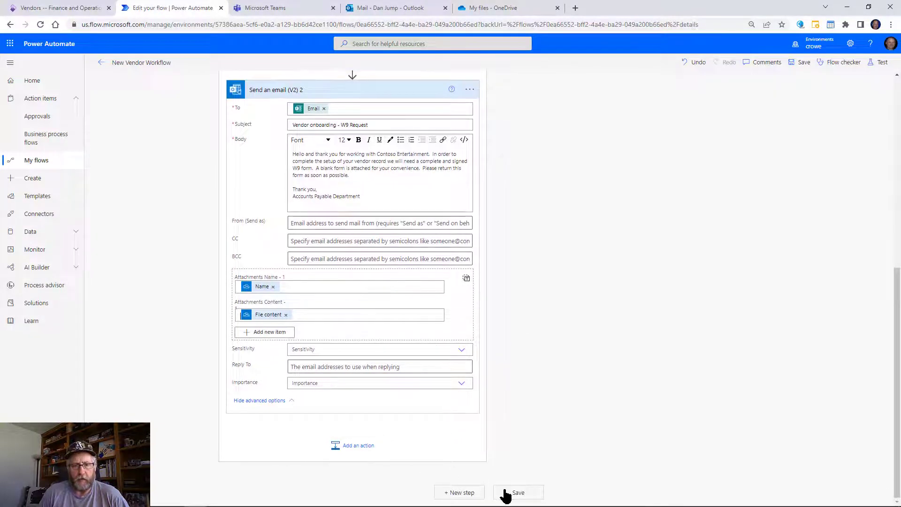
Save the New Vendor Workflow flow and go back to its details page.
click(505, 492)
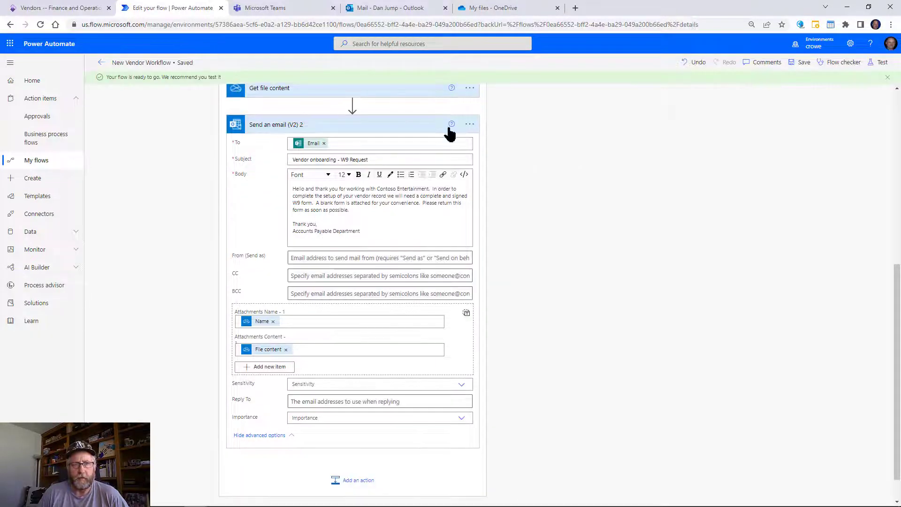
click(99, 65)
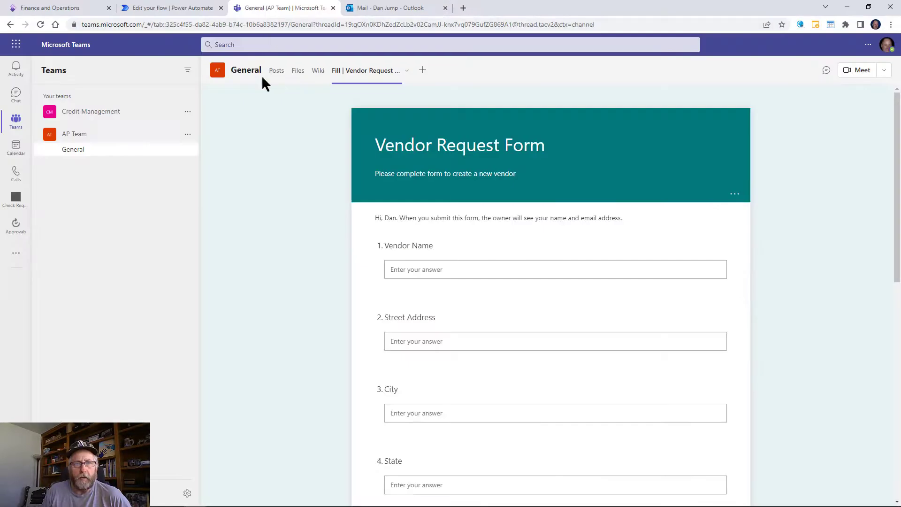
Fill in the vendor name, street address, city, state and zip on the form.
click(428, 267)
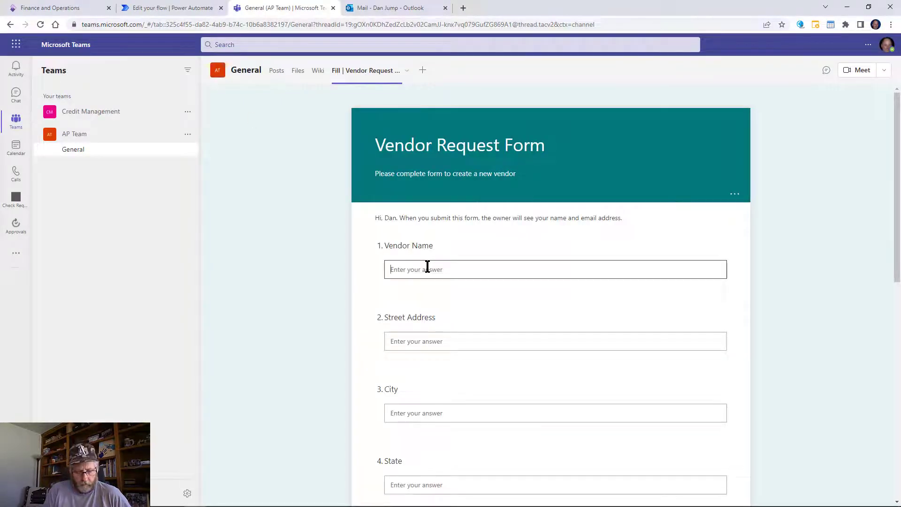
text(Dan)
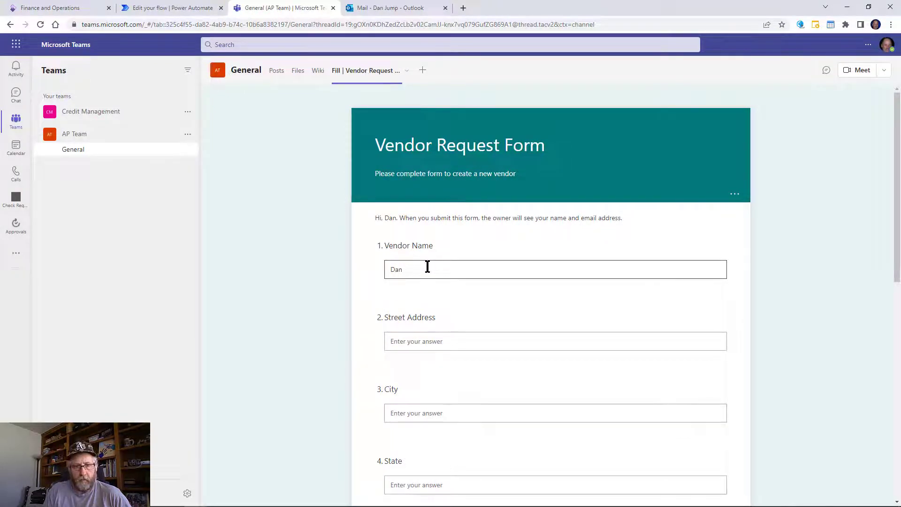
text(vendor)
key(Tab)
text(123 Mai)
key(BackSpace)
key(BackSpace)
key(Tab)
text(Anywhere)
key(Tab)
text(C)
key(Tab)
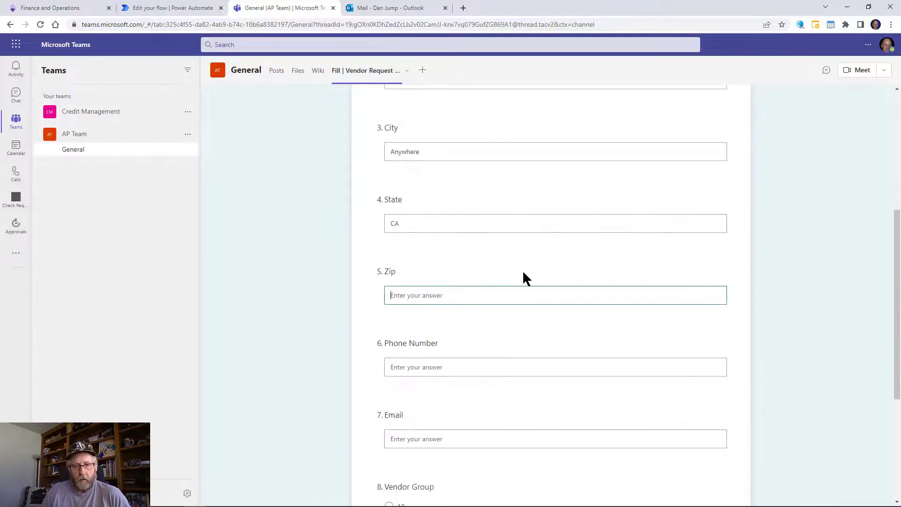
text(98568)
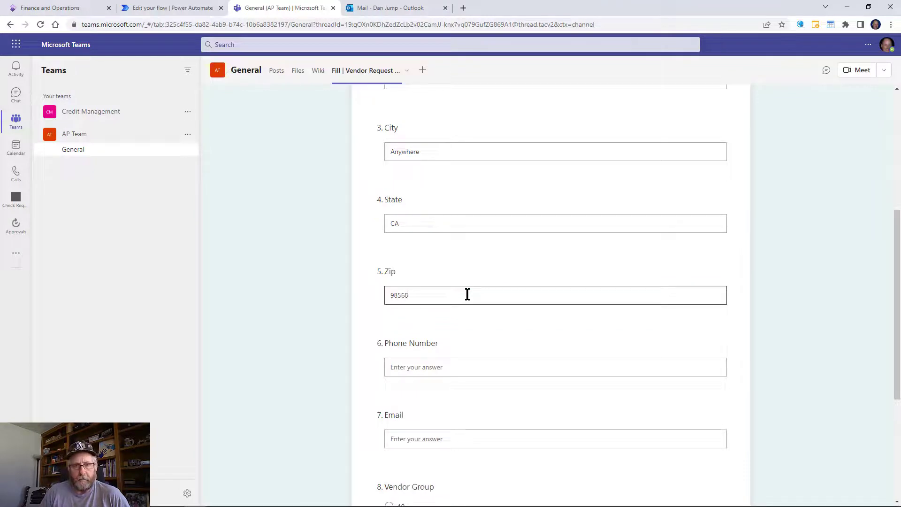
Enter the phone number and email, choose Vendor Group 10, and submit the form.
key(Tab)
text(1)
key(BackSpace)
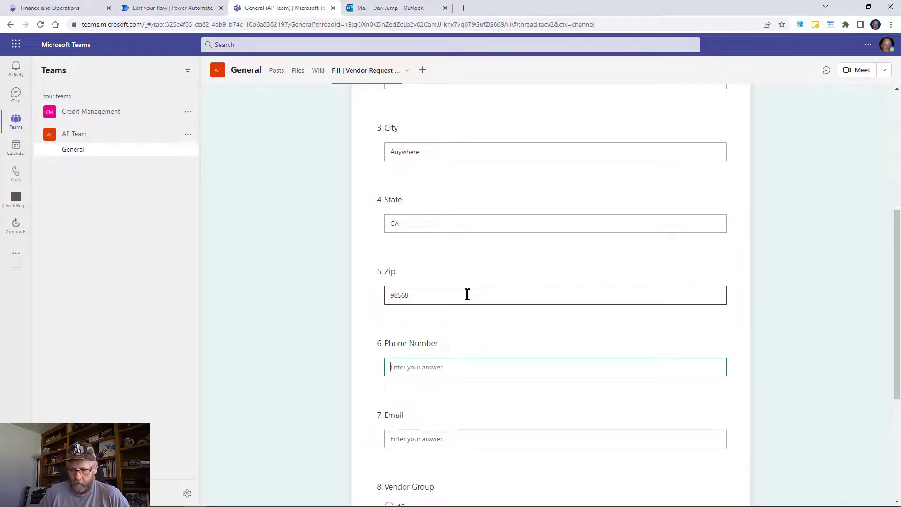
text(555-555)
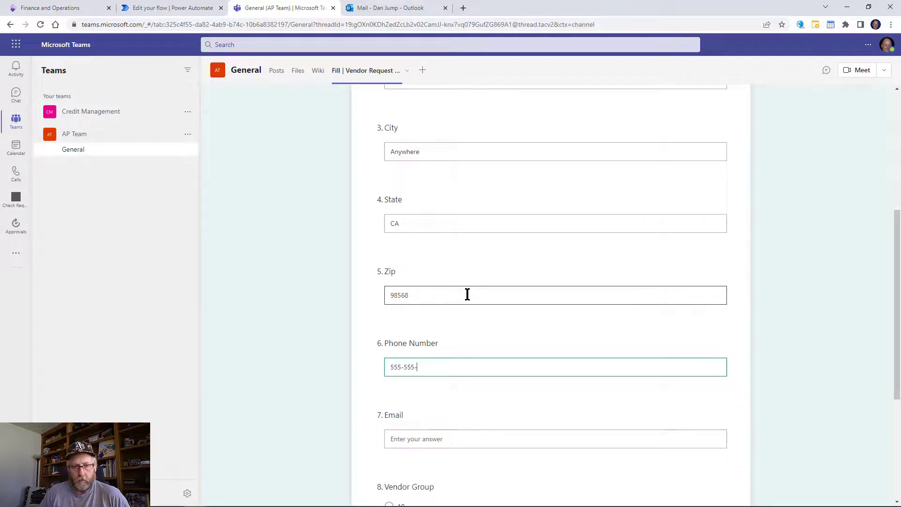
text(-5555)
key(Tab)
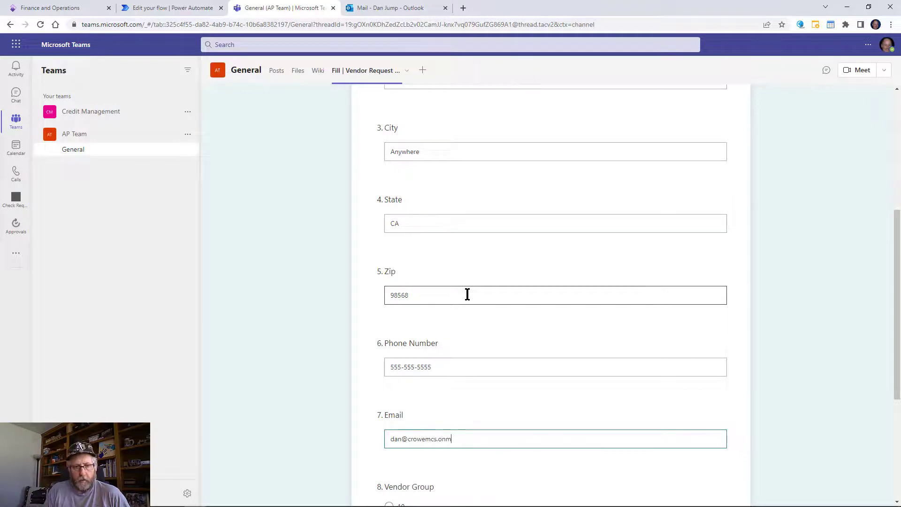
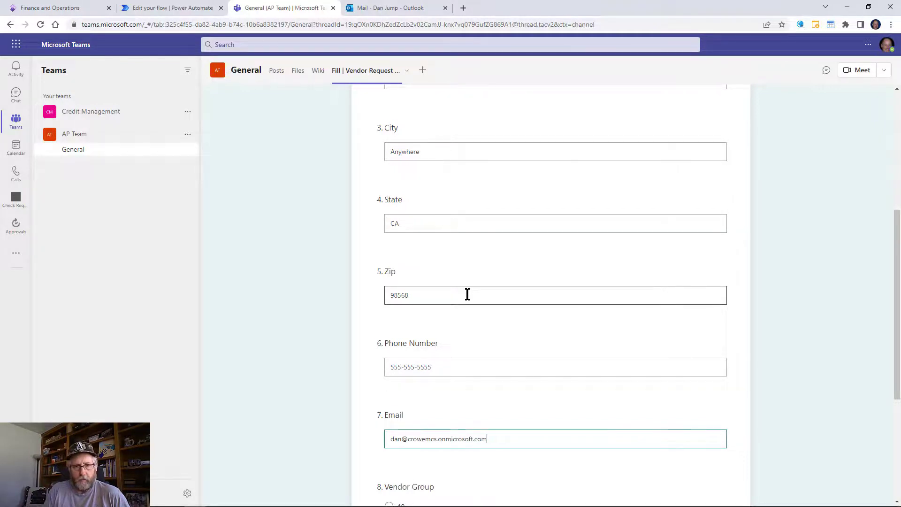
key(Tab)
click(389, 501)
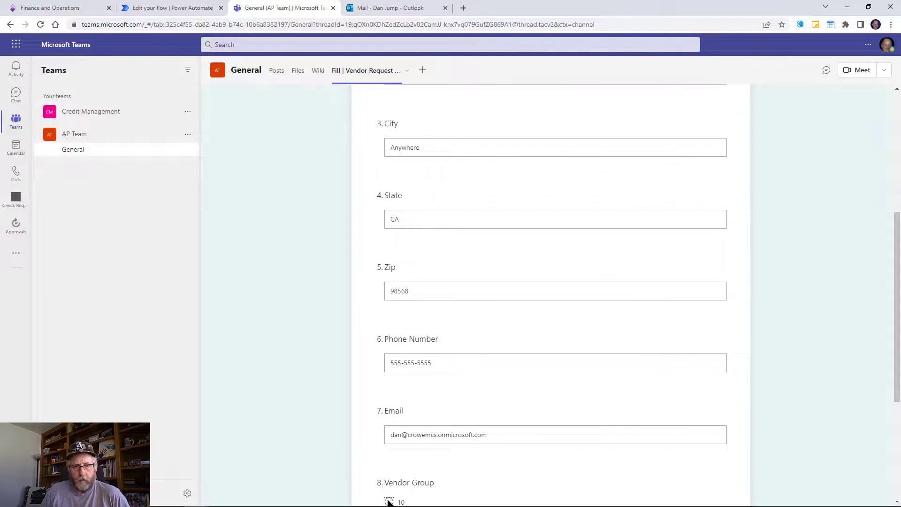
scroll(618, 196, down, 5)
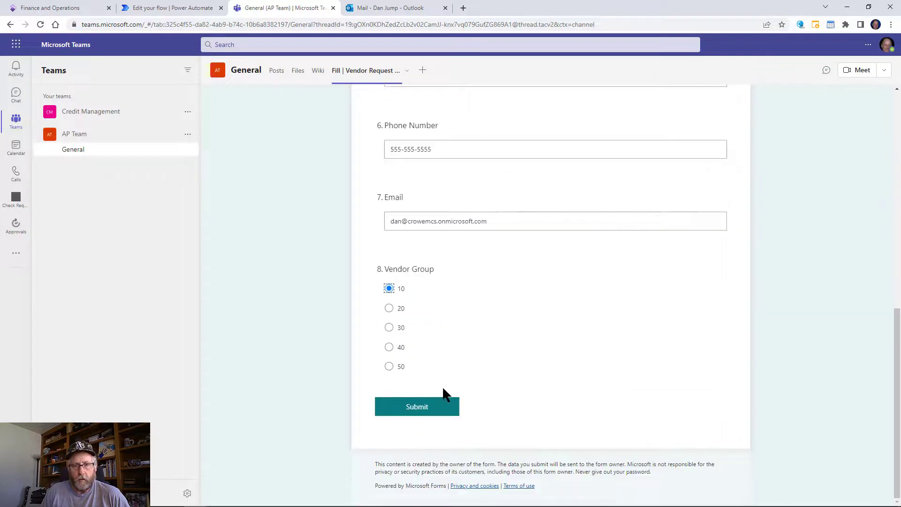
click(424, 402)
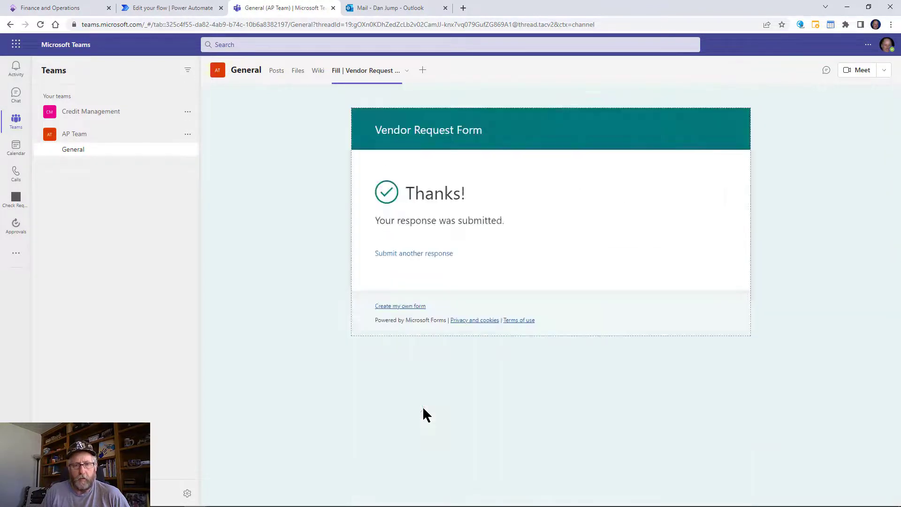
Refresh the flow's run history, open the new run awaiting approval, then return to Teams.
click(151, 7)
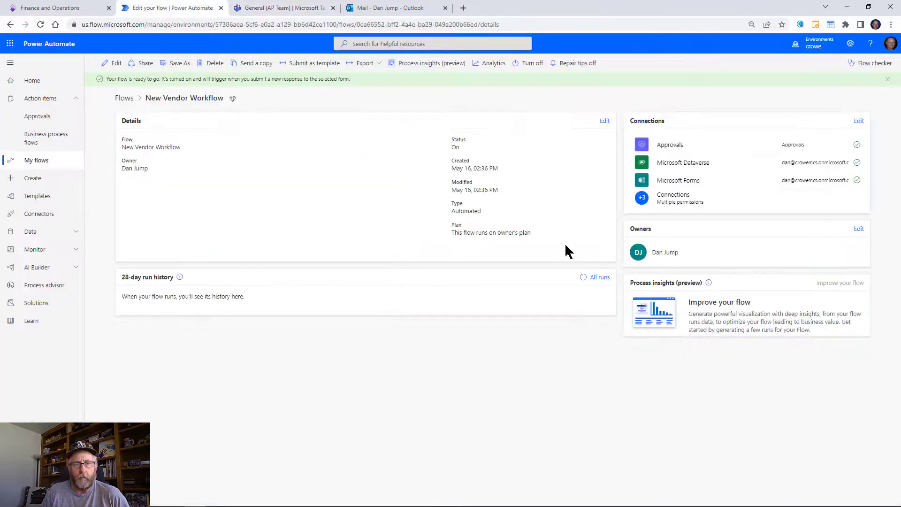
click(582, 278)
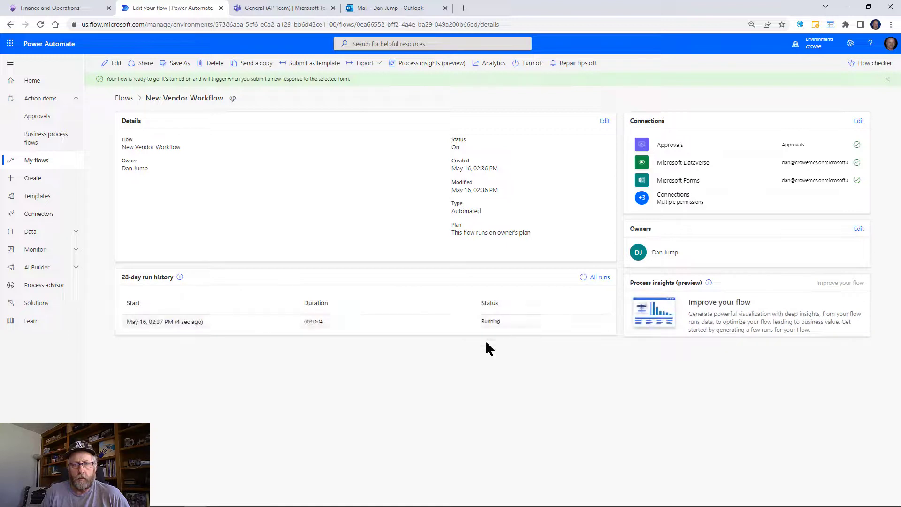
click(188, 321)
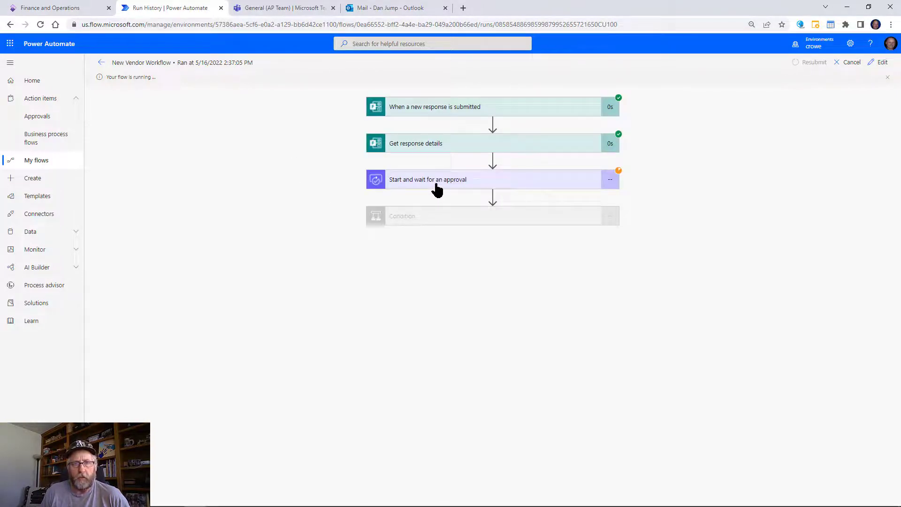
click(283, 10)
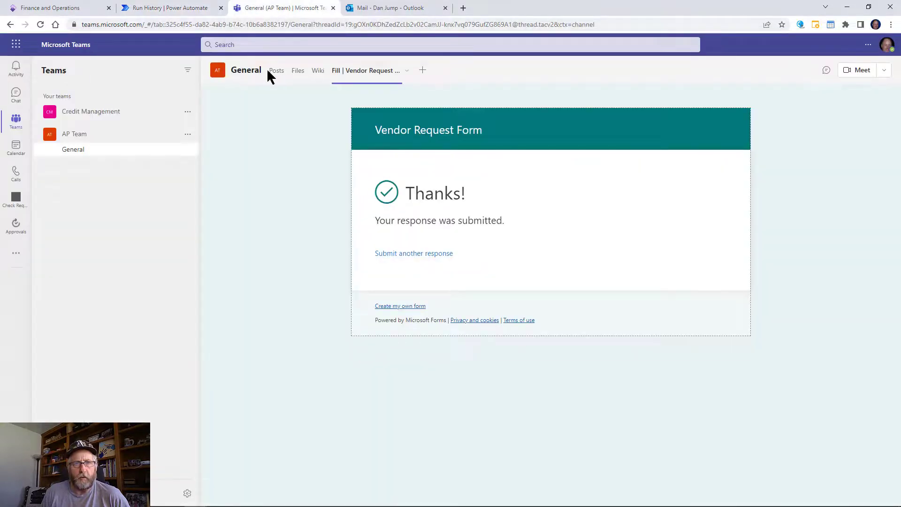
click(13, 237)
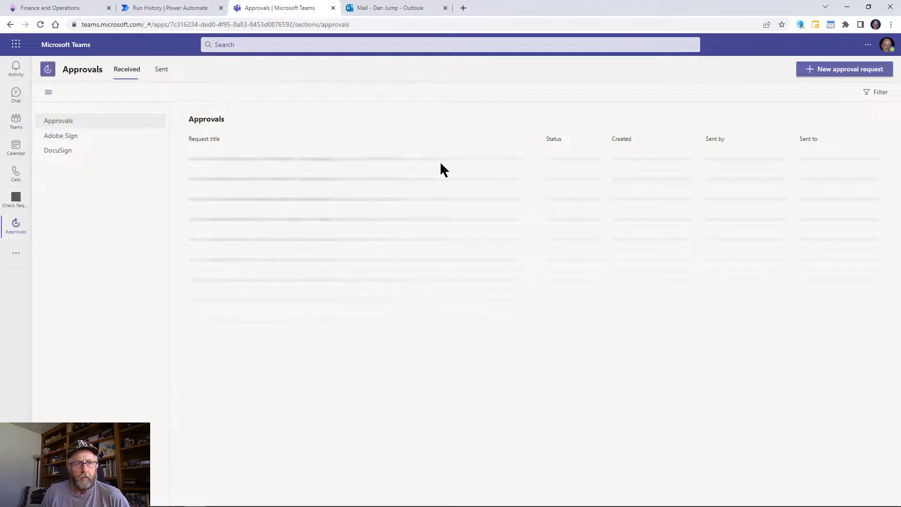
Approve the pending new vendor request in the crowe environment, then return to Power Automate.
click(826, 96)
click(806, 108)
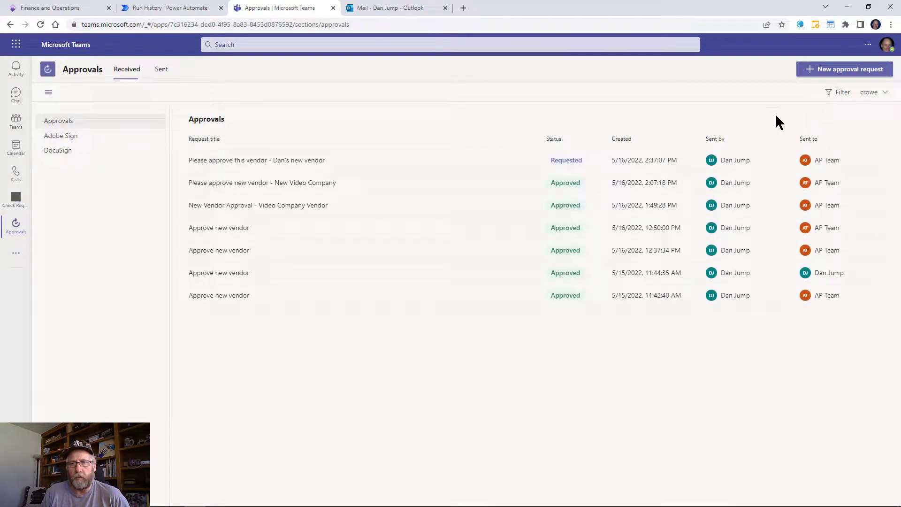
click(300, 165)
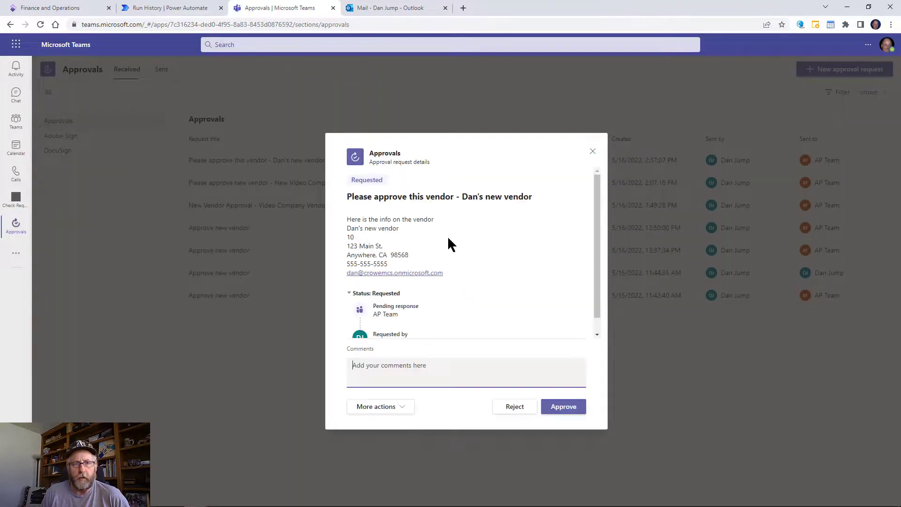
click(566, 406)
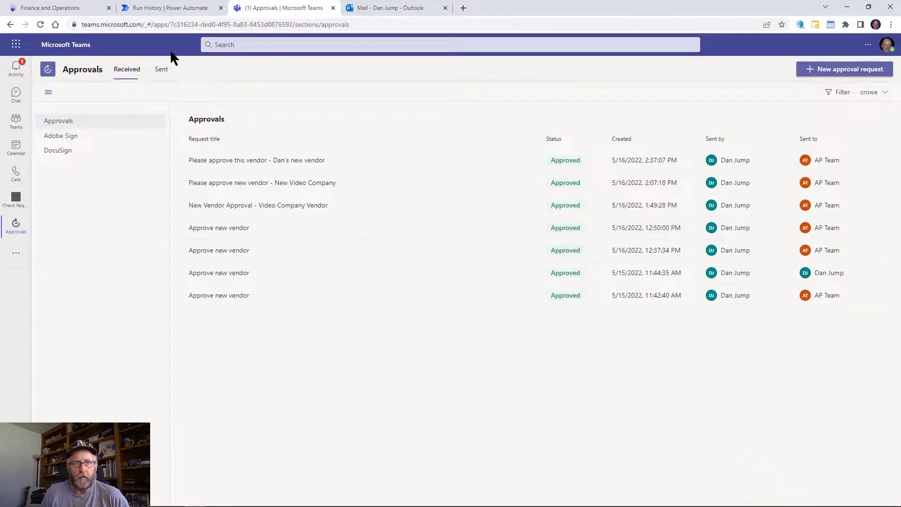
click(155, 7)
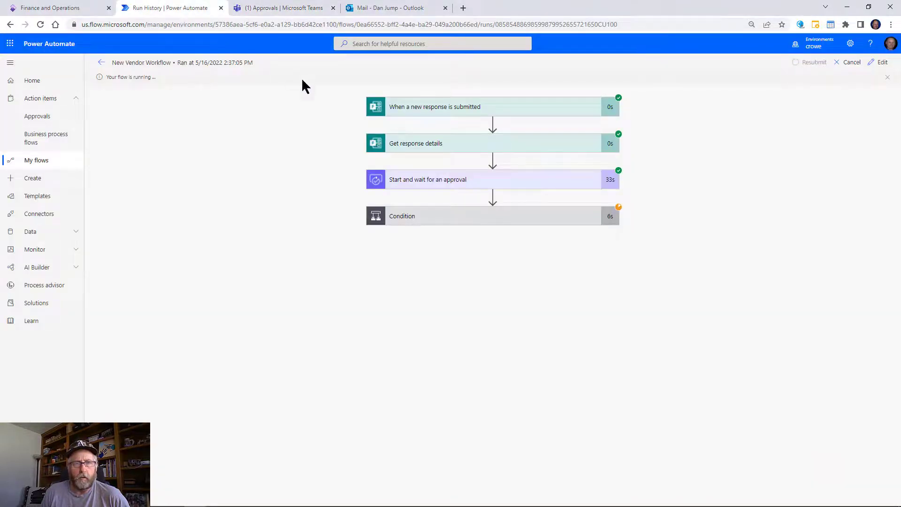
Expand the Condition card to confirm the run took the If yes branch, then go to Finance and Operations.
click(519, 220)
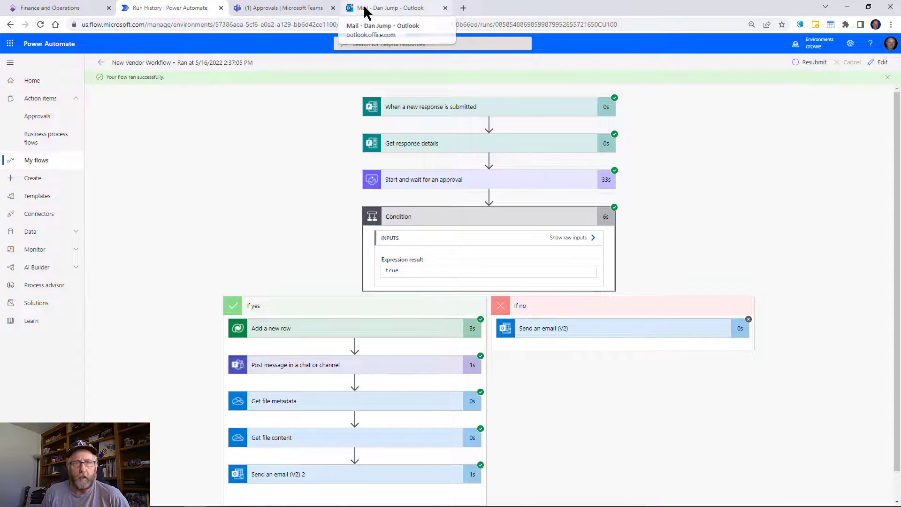
click(51, 9)
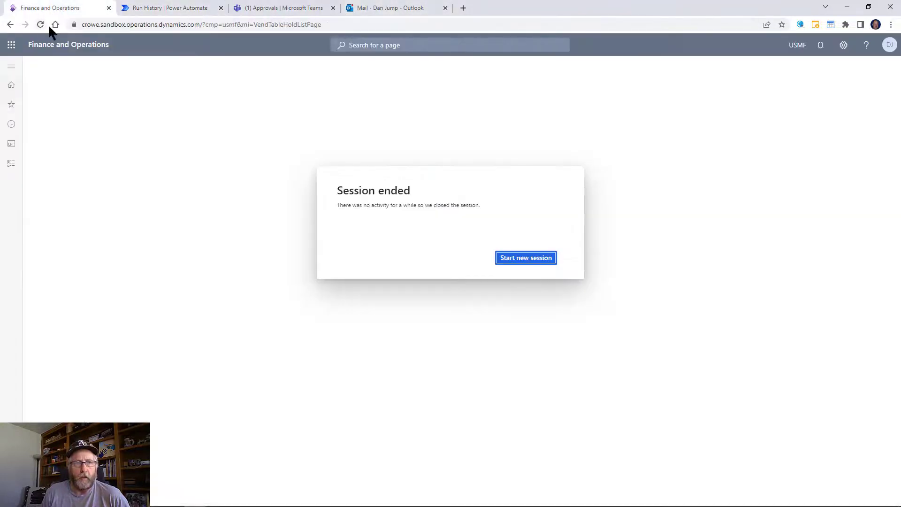
Review the new on-hold vendor US-252 record, then read the 'Vendor onboarding - W9 Request' email with fw9.pdf.
click(527, 262)
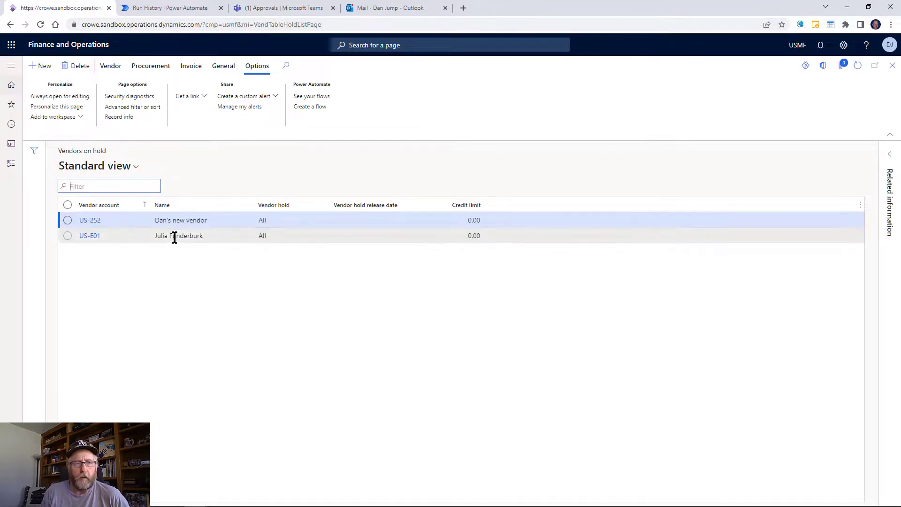
click(96, 223)
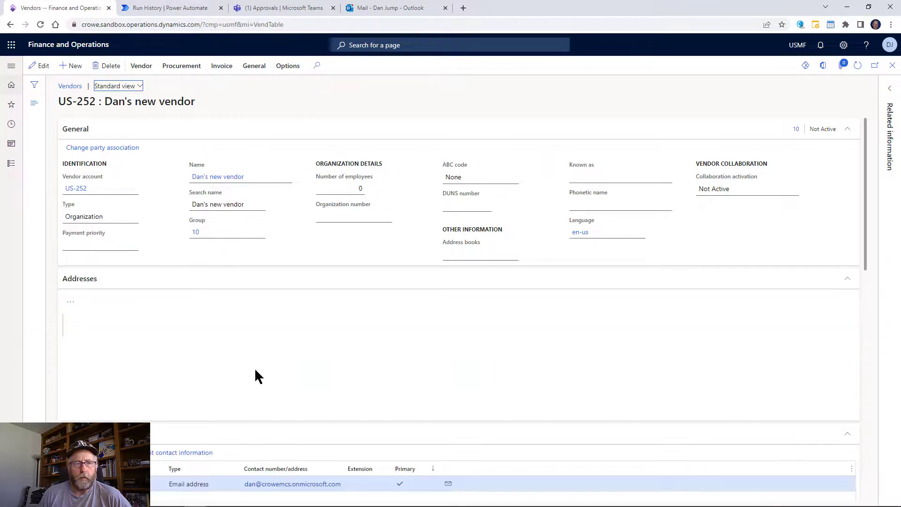
scroll(295, 356, down, 5)
scroll(300, 352, down, 2)
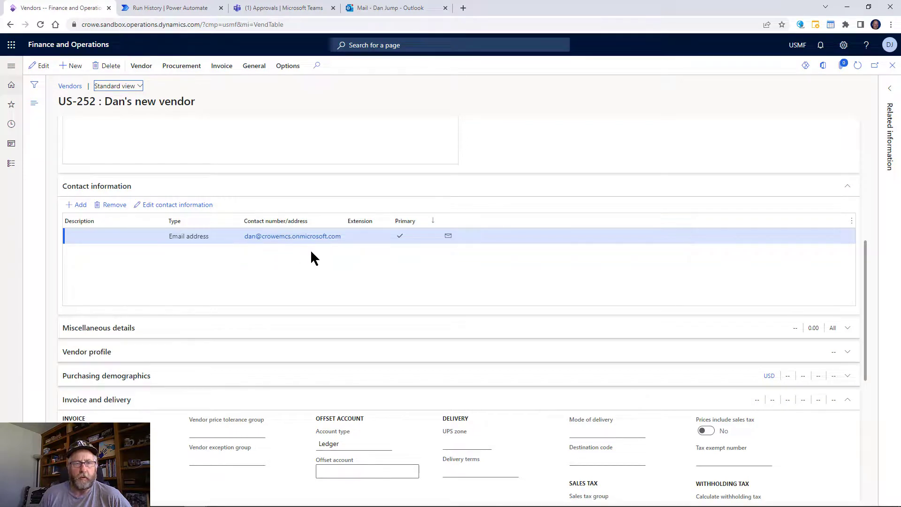
scroll(319, 253, down, 1)
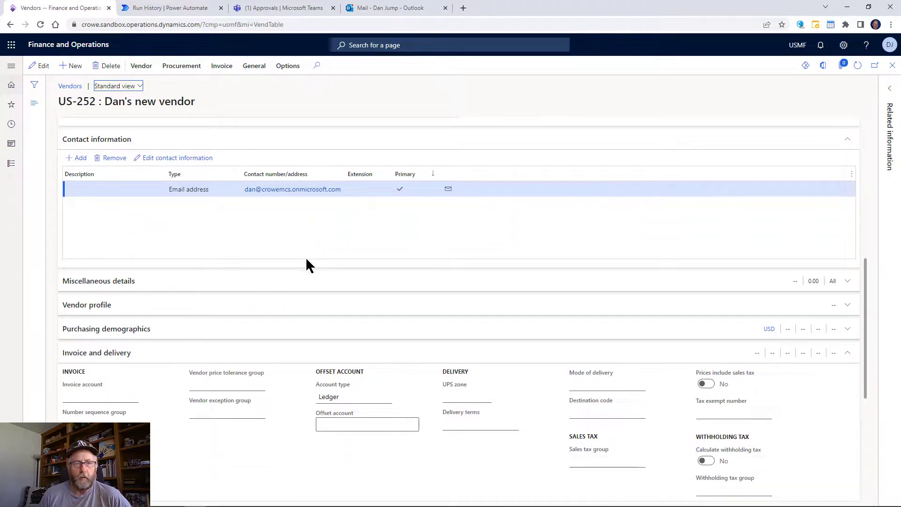
scroll(293, 281, down, 1)
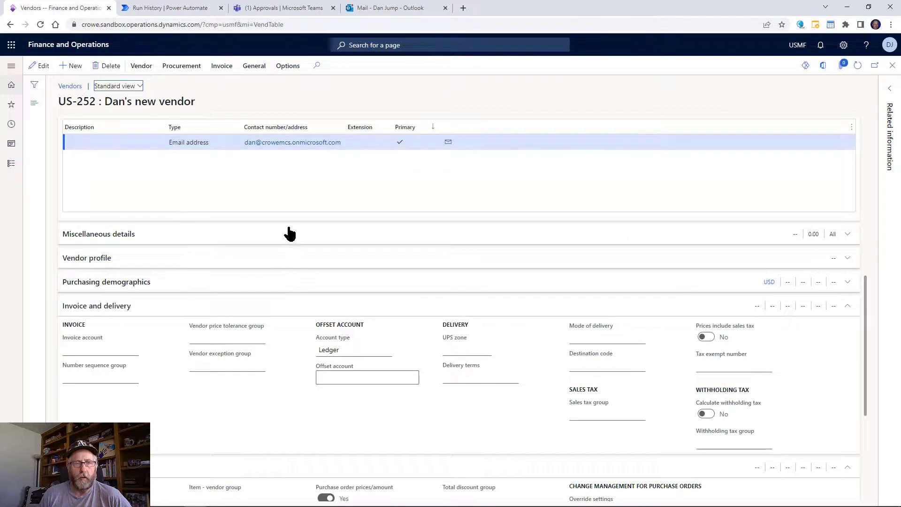
click(371, 12)
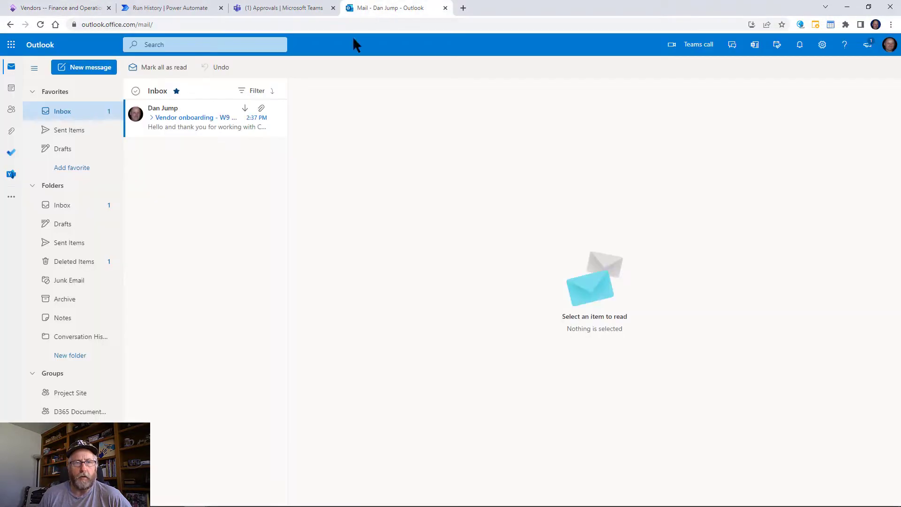
click(189, 118)
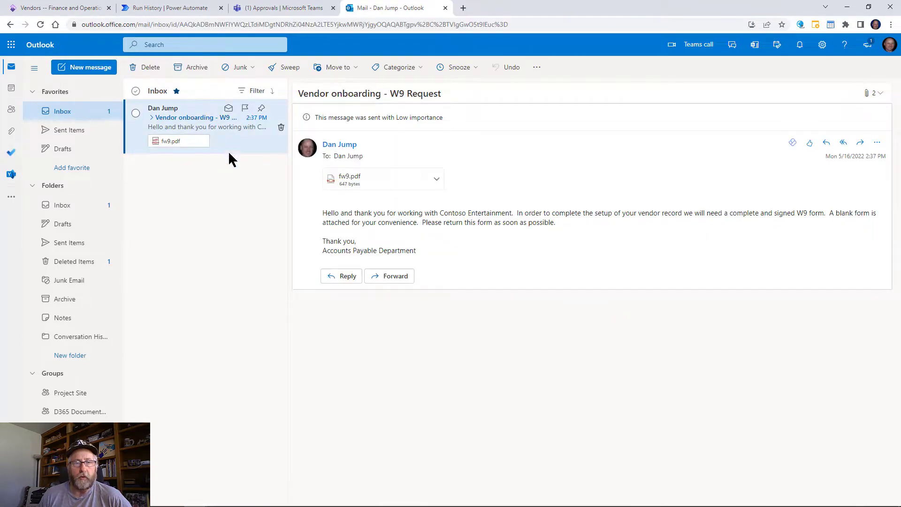